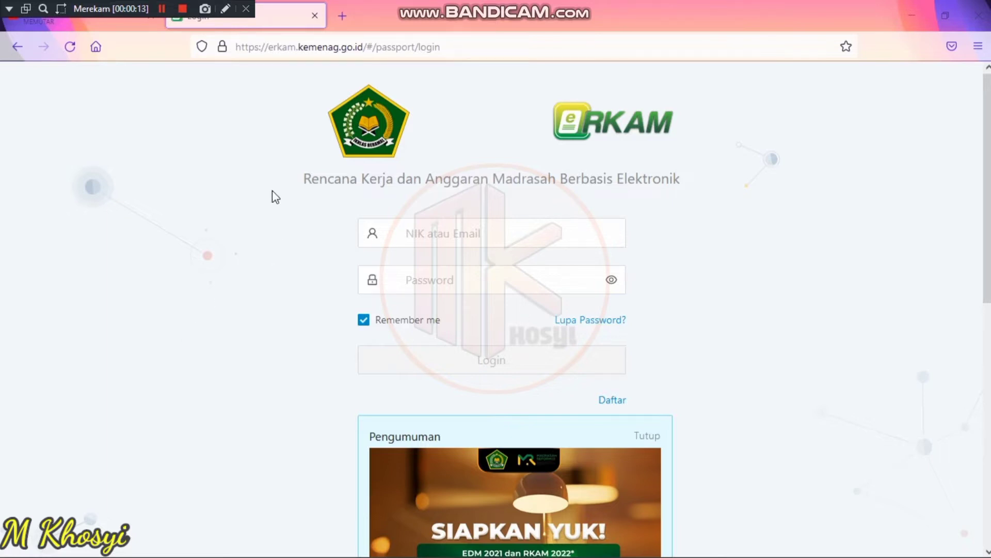
- Log in with a saved NIK and its stored password, and browse the Rencana Kerja dan Anggaran list
{"action": "left_click", "coordinate": [413, 233]}
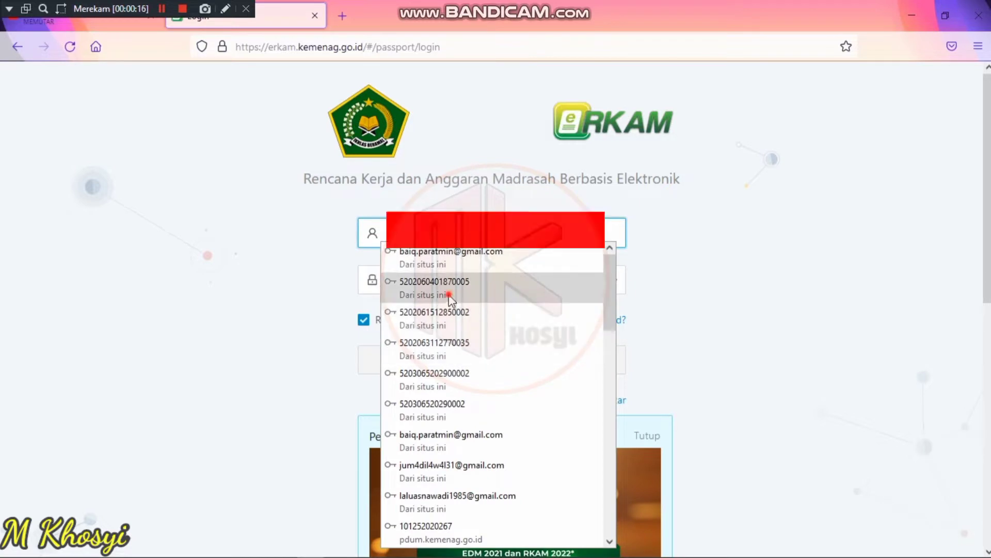
{"action": "left_click", "coordinate": [443, 289]}
{"action": "left_click", "coordinate": [499, 360]}
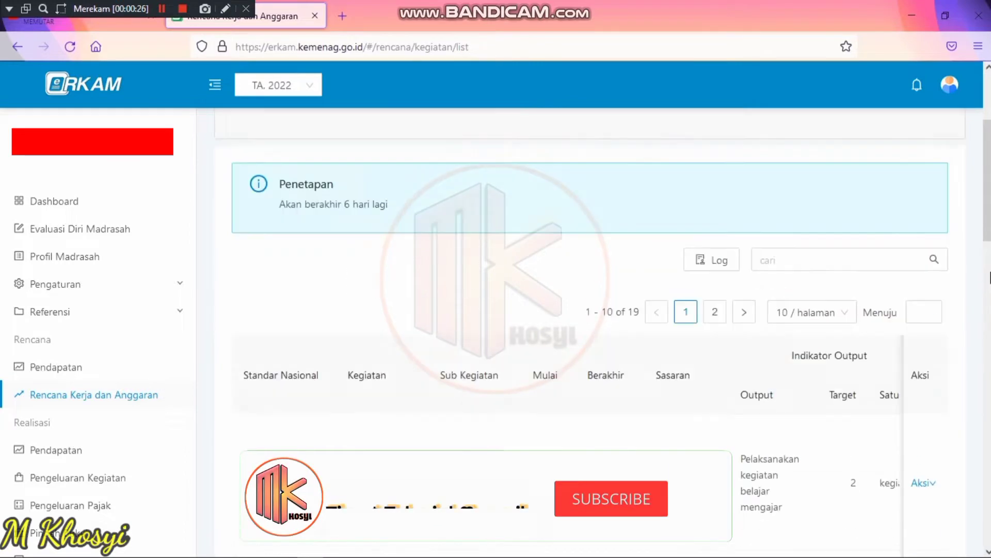
{"action": "scroll", "coordinate": [990, 243], "scroll_direction": "down", "scroll_amount": 10}
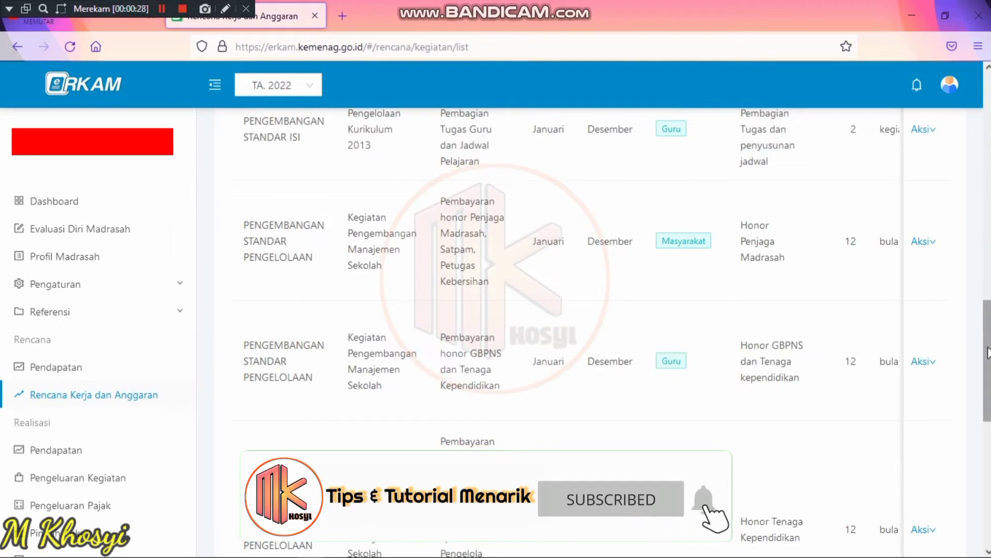
{"action": "scroll", "coordinate": [990, 243], "scroll_direction": "up", "scroll_amount": 10}
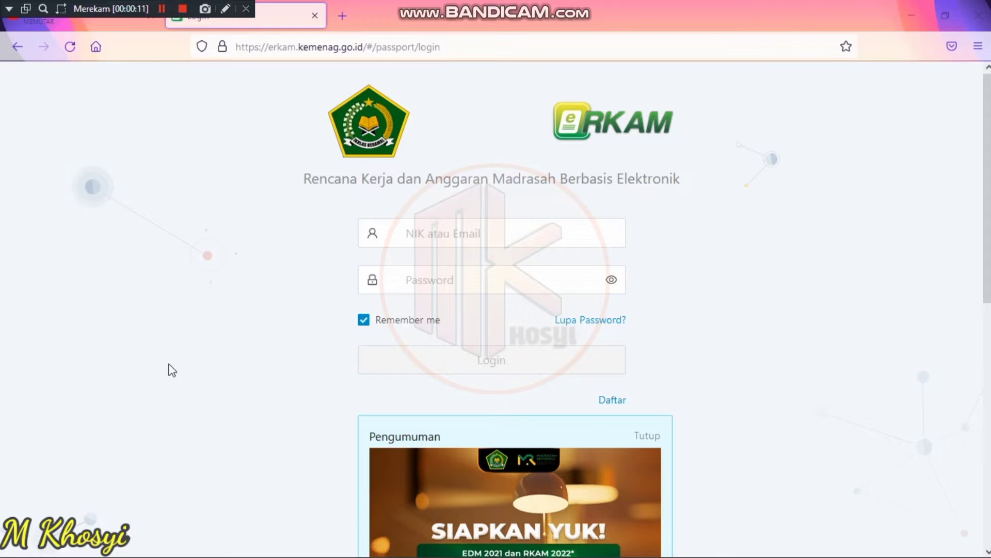
- Sign in to the eRKAM site using the saved NIK and account password
{"action": "left_click", "coordinate": [413, 235]}
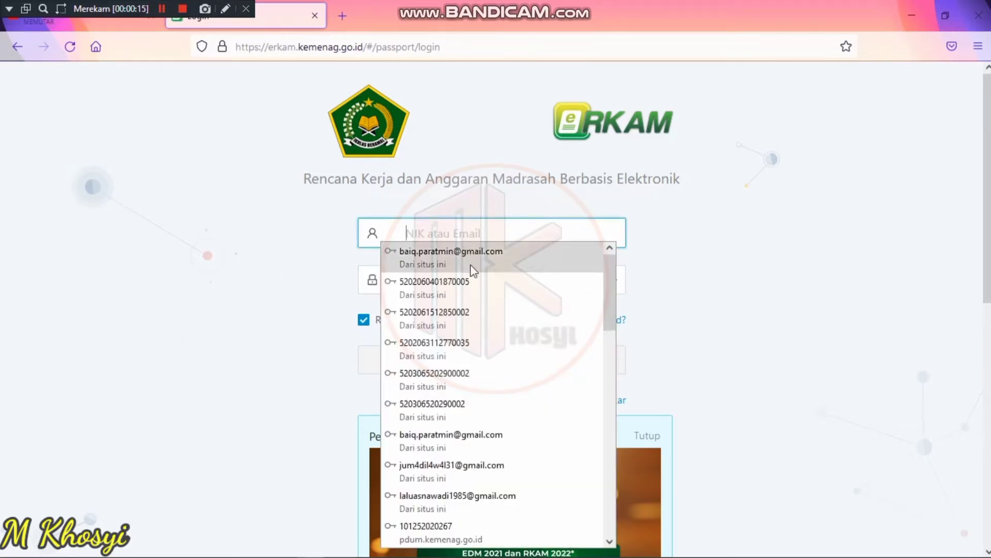
{"action": "left_click", "coordinate": [449, 296]}
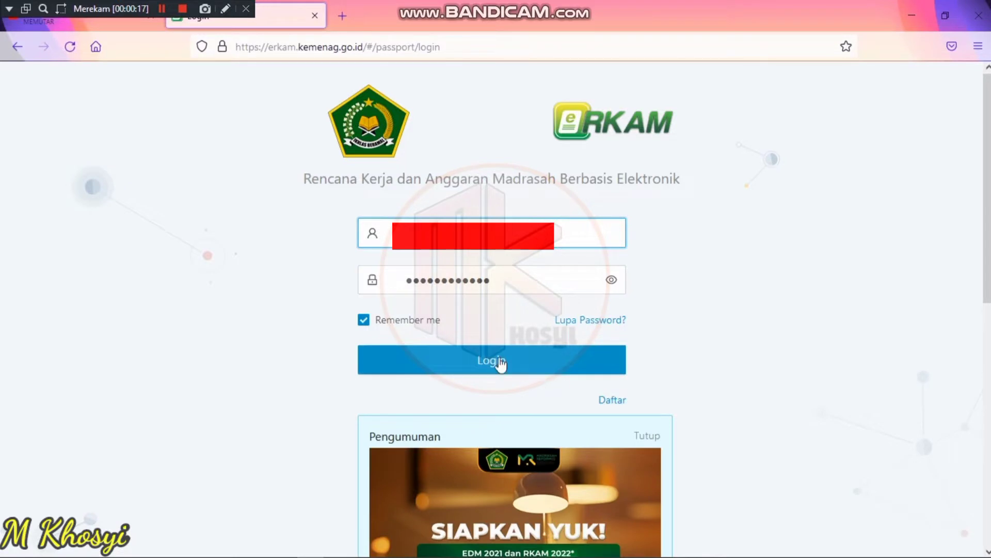
{"action": "left_click", "coordinate": [499, 357]}
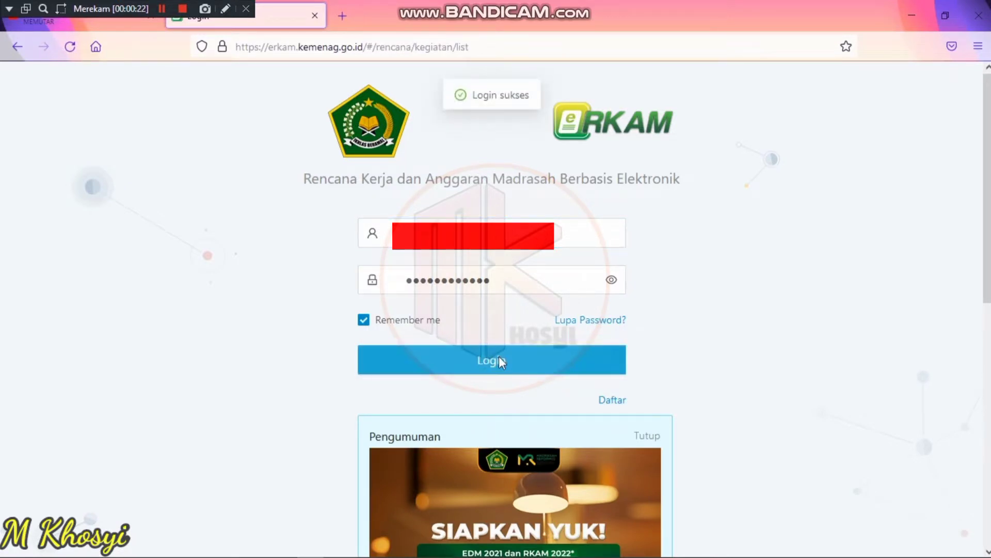
- Go to the Realisasi Pendapatan page and open a new income note form
{"action": "left_click_drag", "start_coordinate": [987, 206], "coordinate": [987, 230]}
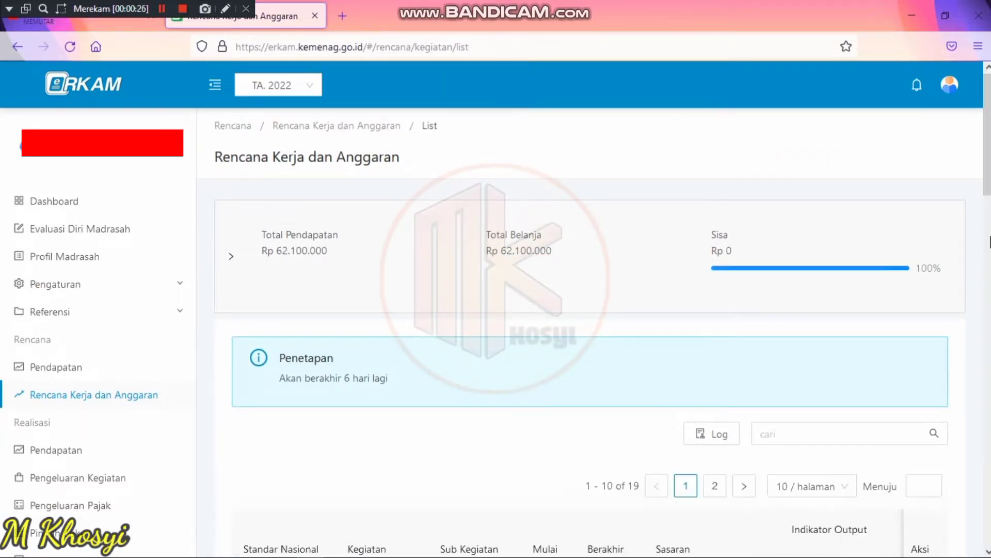
{"action": "scroll", "coordinate": [990, 243], "scroll_direction": "down", "scroll_amount": 3}
{"action": "scroll", "coordinate": [990, 243], "scroll_direction": "up", "scroll_amount": 3}
{"action": "scroll", "coordinate": [990, 242], "scroll_direction": "down", "scroll_amount": 10}
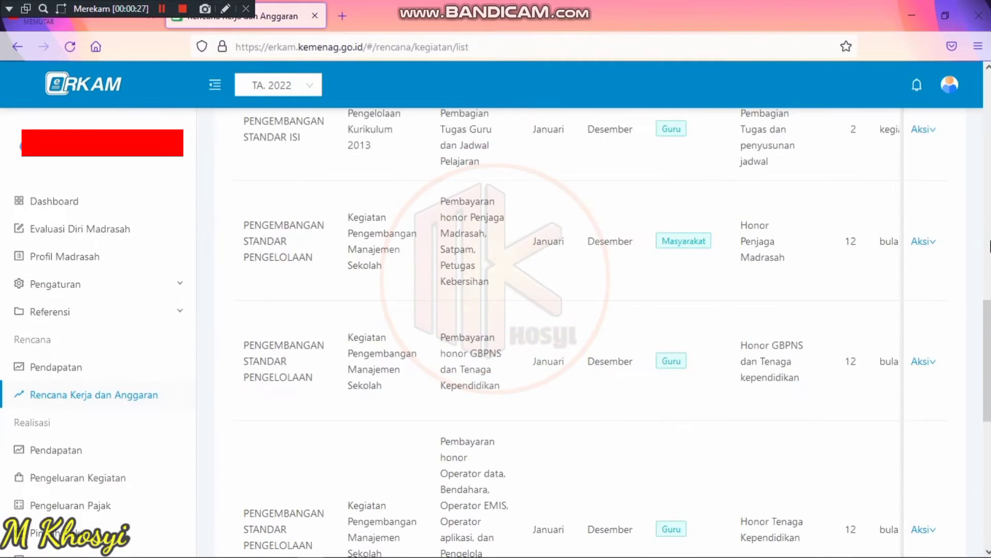
{"action": "scroll", "coordinate": [987, 266], "scroll_direction": "up", "scroll_amount": 10}
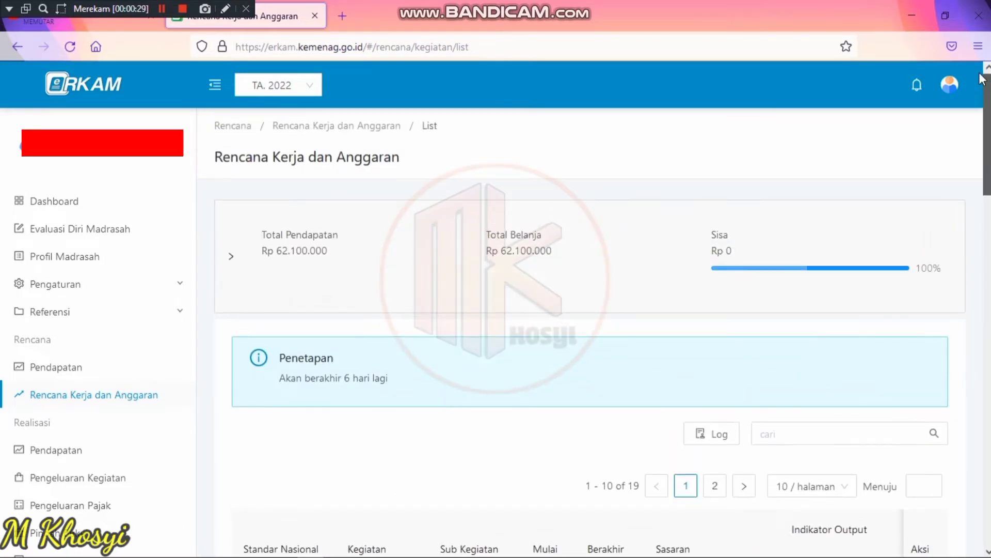
{"action": "left_click", "coordinate": [64, 456]}
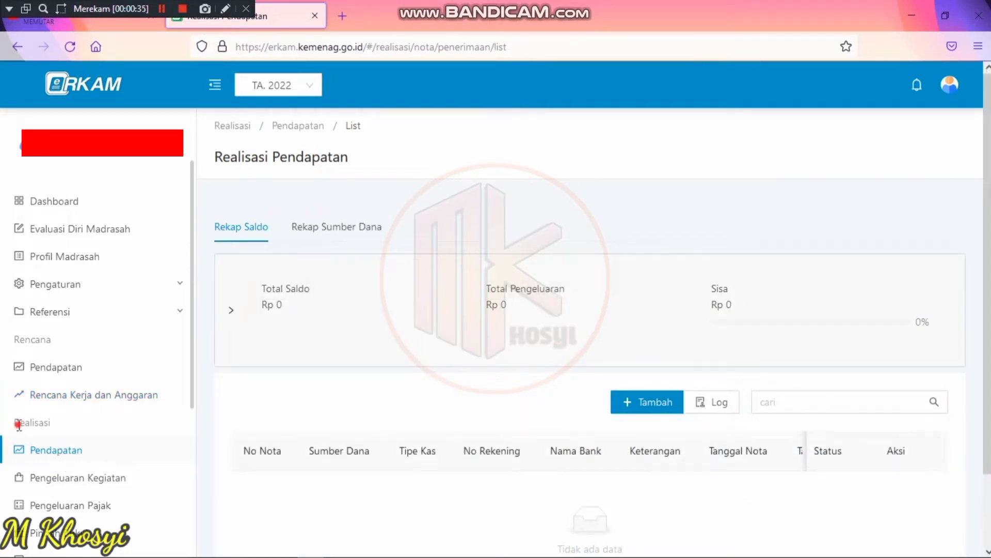
{"action": "left_click_drag", "start_coordinate": [18, 424], "coordinate": [57, 430]}
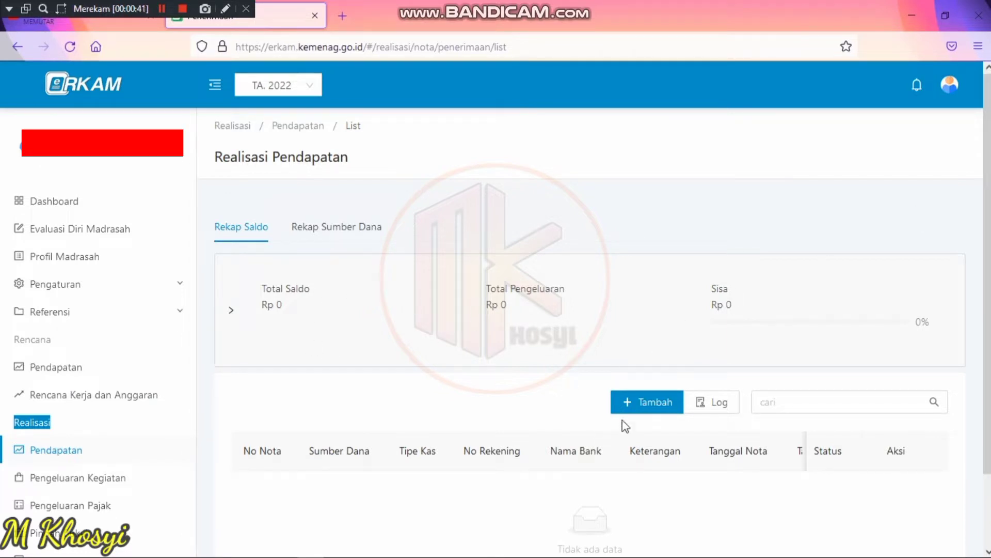
{"action": "left_click", "coordinate": [645, 407]}
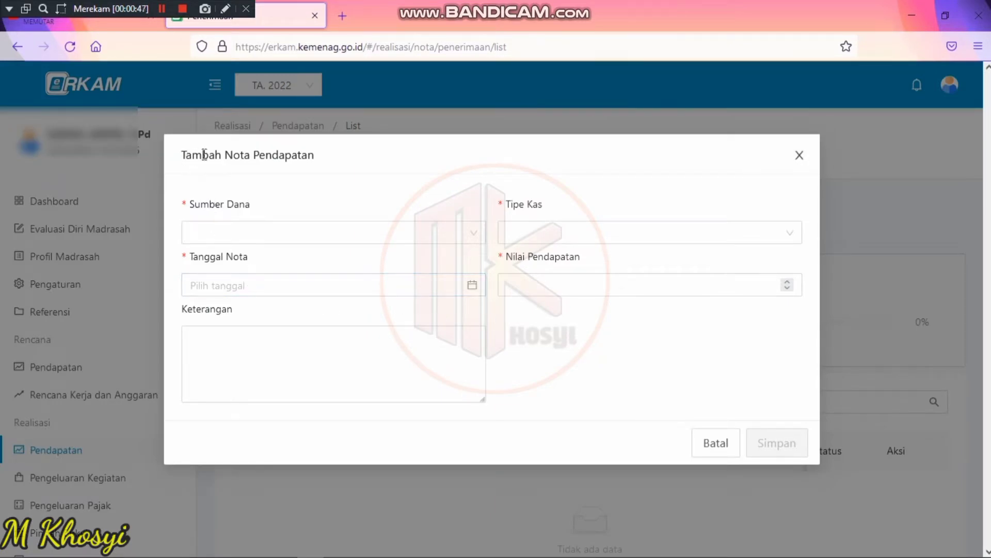
- Set the income note's Sumber Dana to APBN - BOS Tahap 1 and its Tipe Kas to Rekening Bank
{"action": "left_click", "coordinate": [474, 234]}
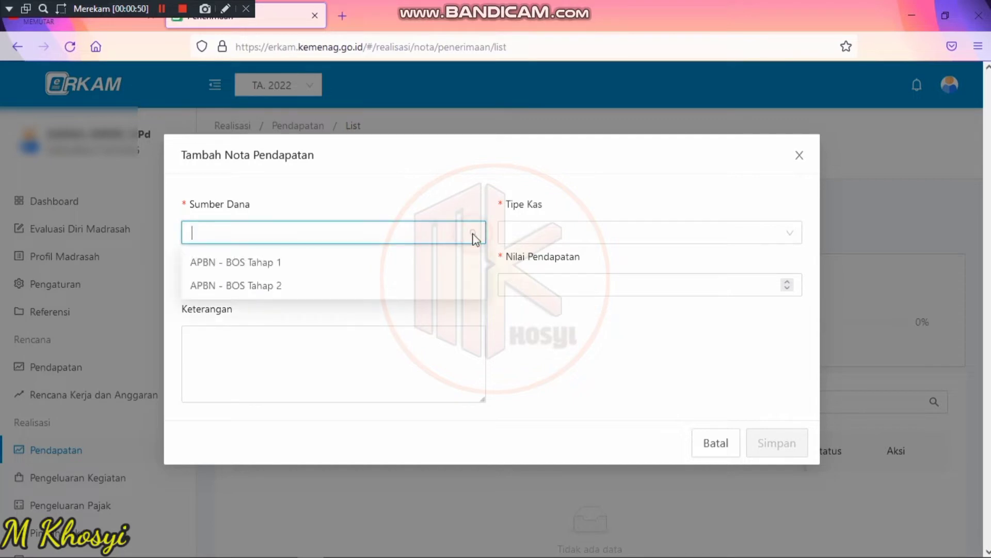
{"action": "left_click", "coordinate": [212, 263]}
{"action": "left_click", "coordinate": [532, 236]}
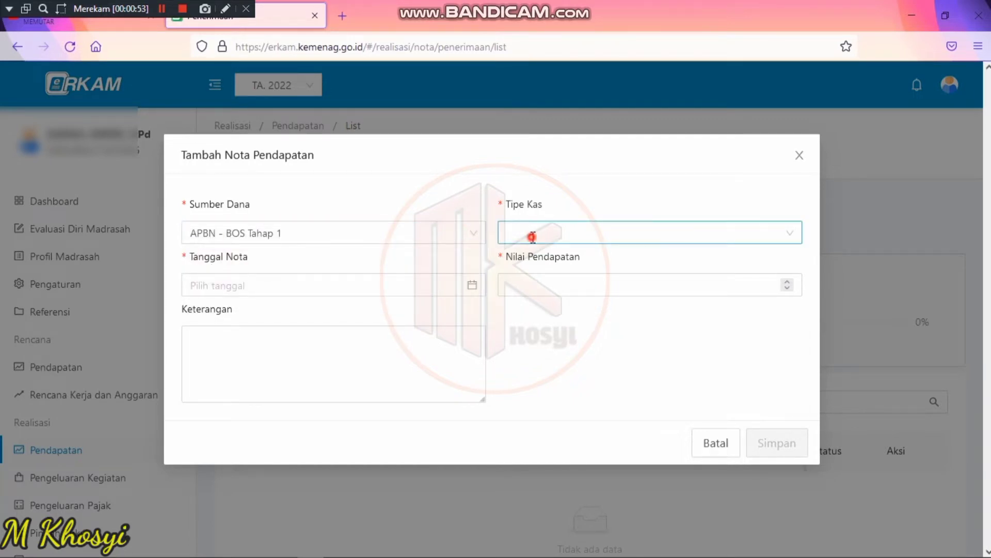
{"action": "left_click", "coordinate": [533, 286]}
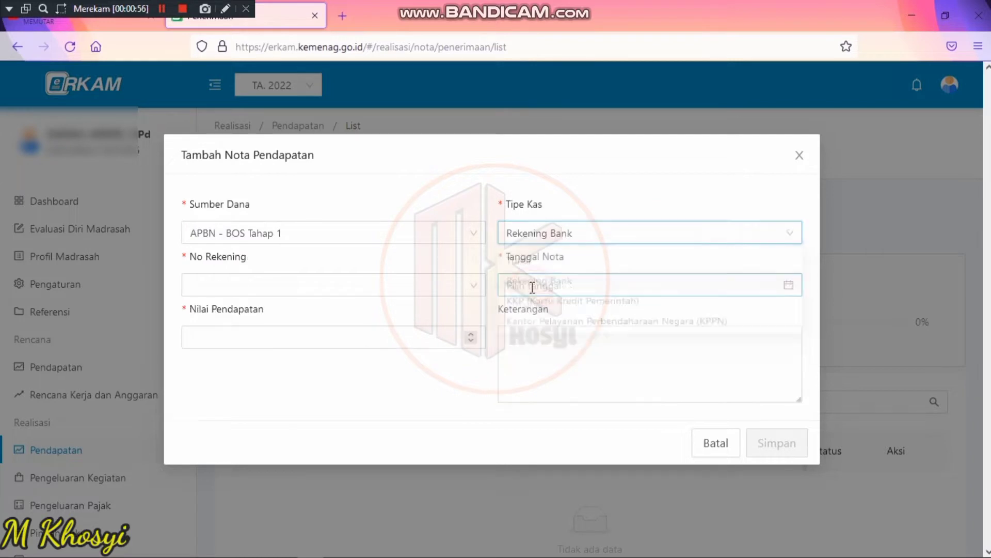
- Keep Rekening Bank as the Tipe Kas and choose the Bank Rakyat Indonesia account as the No Rekening
{"action": "left_click", "coordinate": [510, 232]}
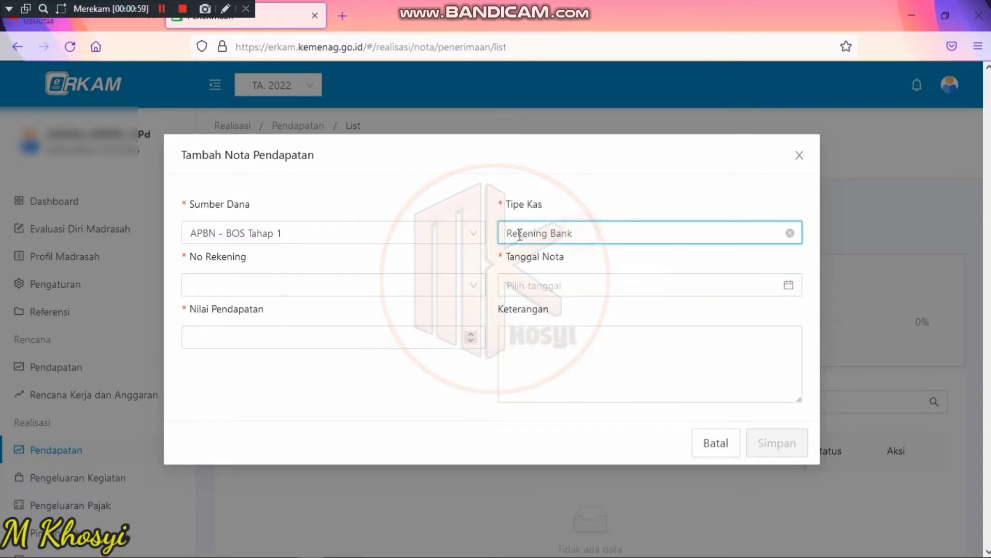
{"action": "left_click", "coordinate": [515, 242]}
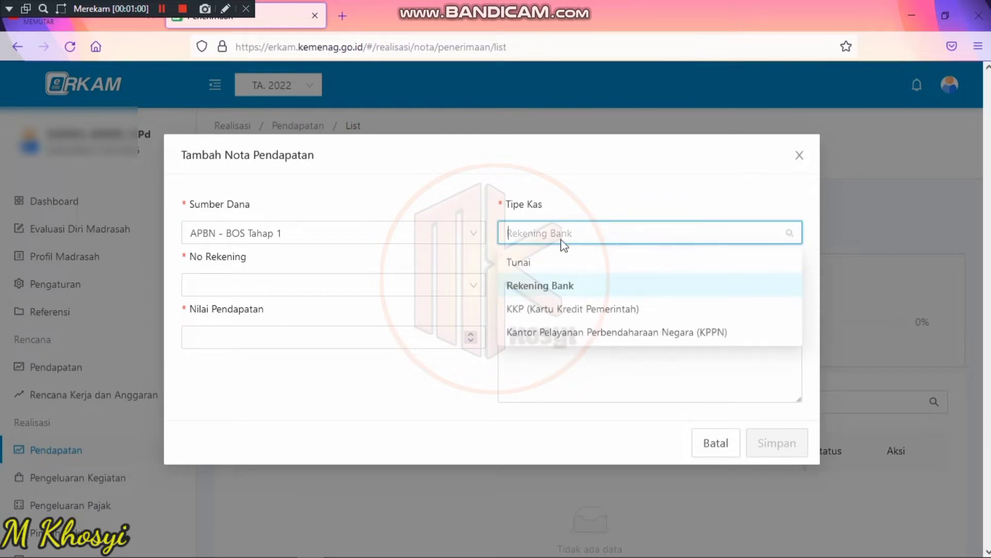
{"action": "left_click", "coordinate": [208, 289]}
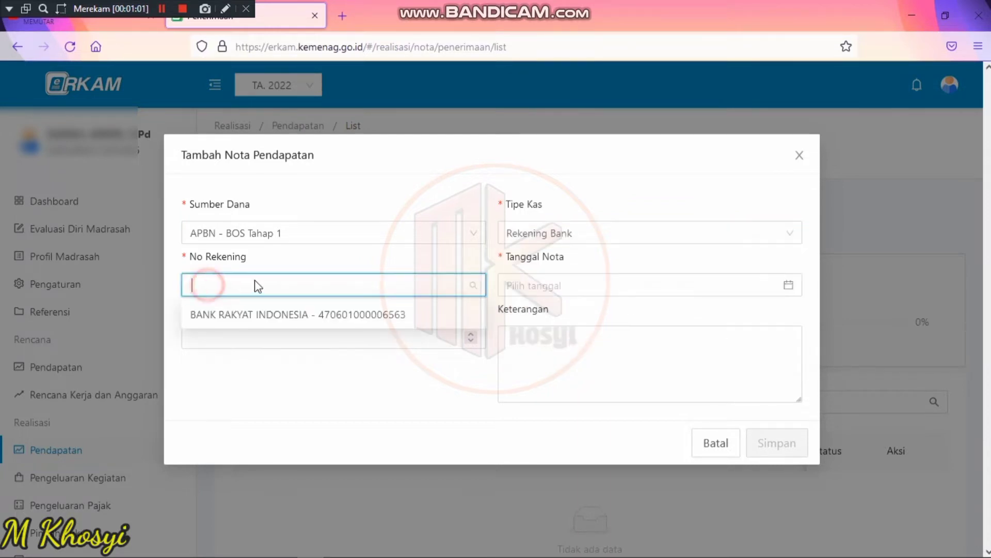
{"action": "left_click", "coordinate": [258, 316]}
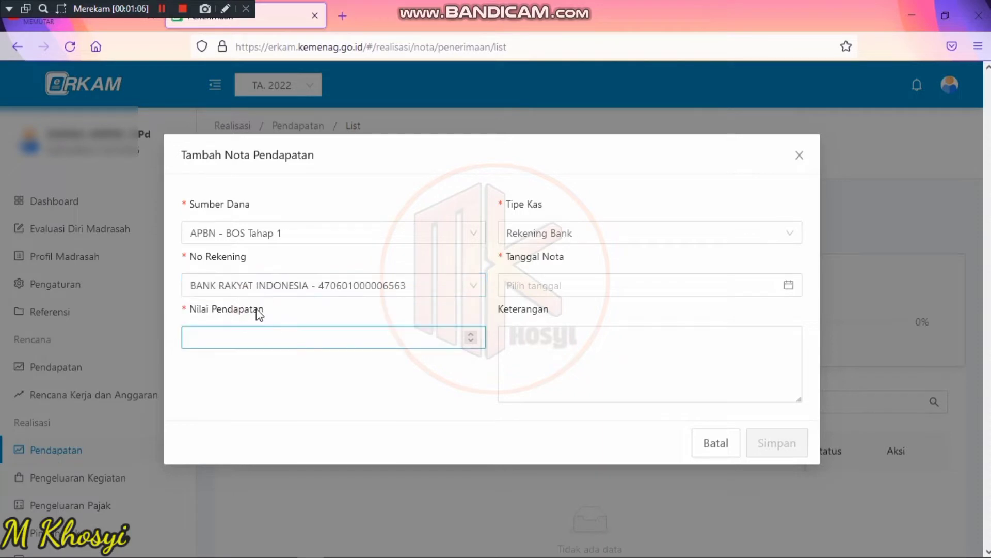
- Select 6 April 2022 as the income note's Tanggal Nota
{"action": "left_click", "coordinate": [566, 285]}
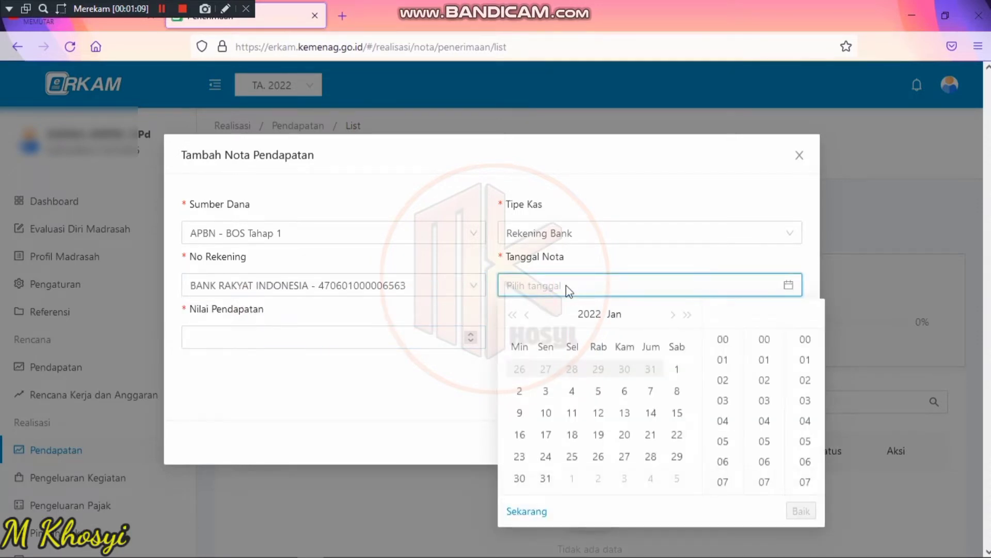
{"action": "left_click", "coordinate": [527, 315]}
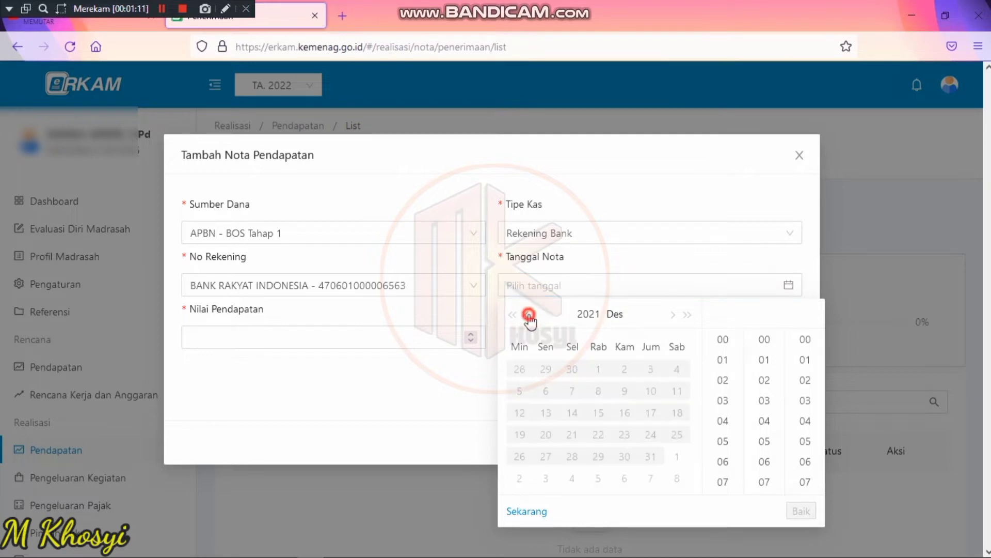
{"action": "left_click", "coordinate": [527, 315]}
{"action": "left_click", "coordinate": [672, 319]}
{"action": "left_click", "coordinate": [672, 318]}
{"action": "left_click", "coordinate": [671, 318]}
{"action": "left_click", "coordinate": [672, 318]}
{"action": "left_click", "coordinate": [671, 318]}
{"action": "left_click", "coordinate": [671, 318]}
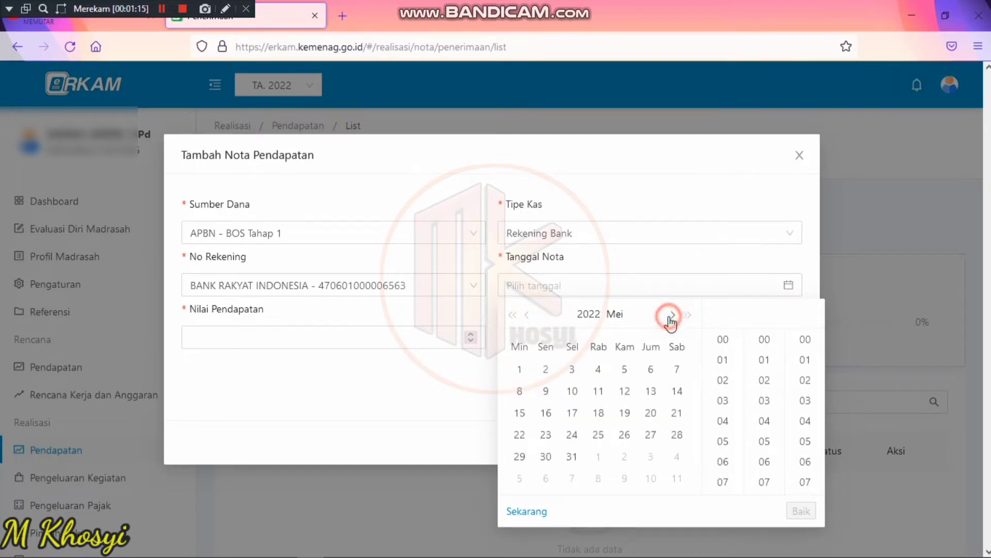
{"action": "left_click", "coordinate": [528, 314]}
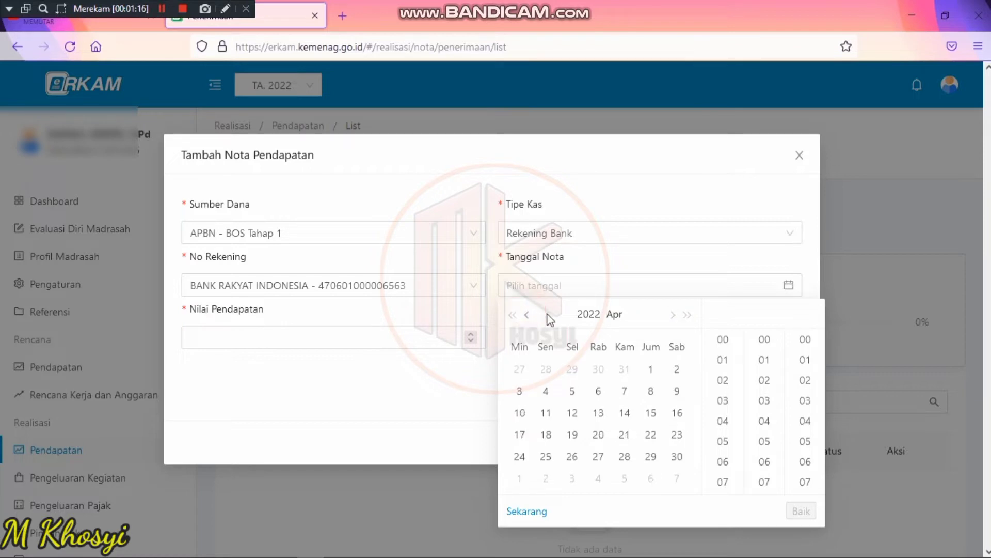
{"action": "left_click", "coordinate": [600, 394]}
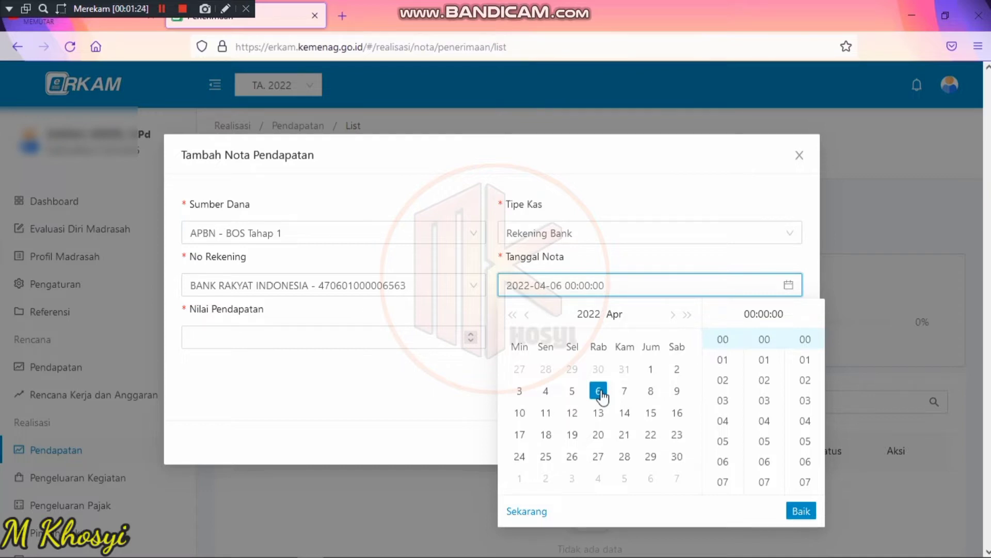
{"action": "left_click", "coordinate": [162, 10]}
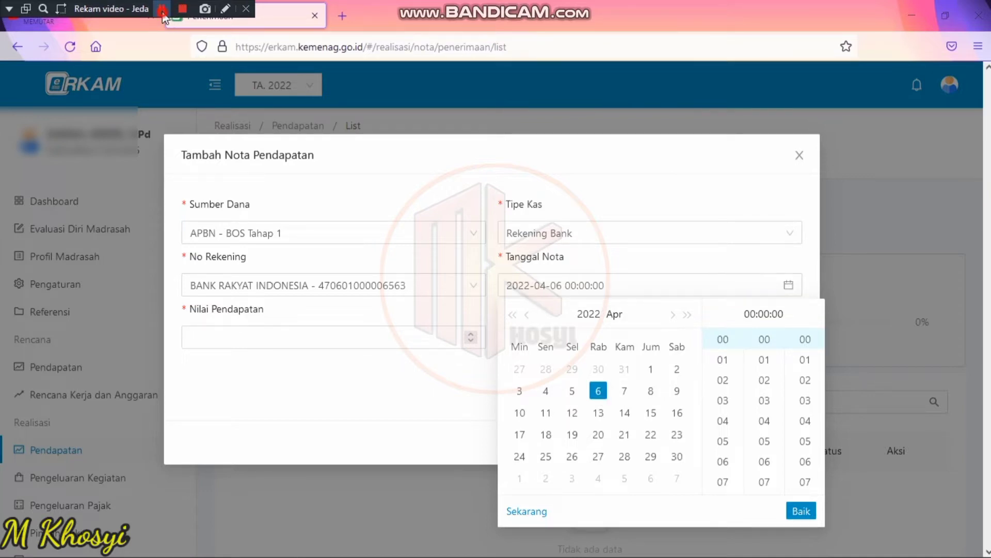
{"action": "left_click", "coordinate": [163, 12]}
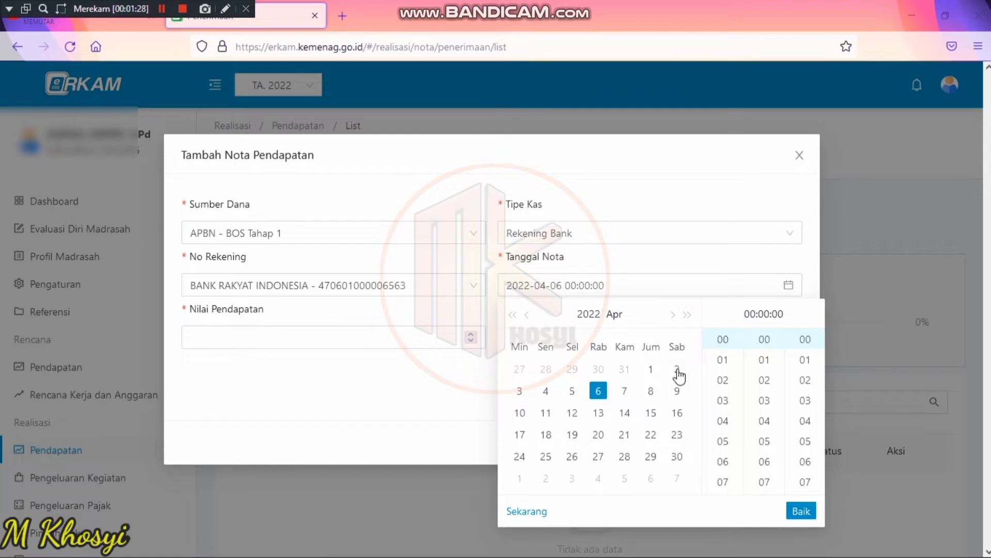
- Change the Tanggal Nota to 1 April 2022 at 09:00:00 and confirm it
{"action": "left_click", "coordinate": [651, 370]}
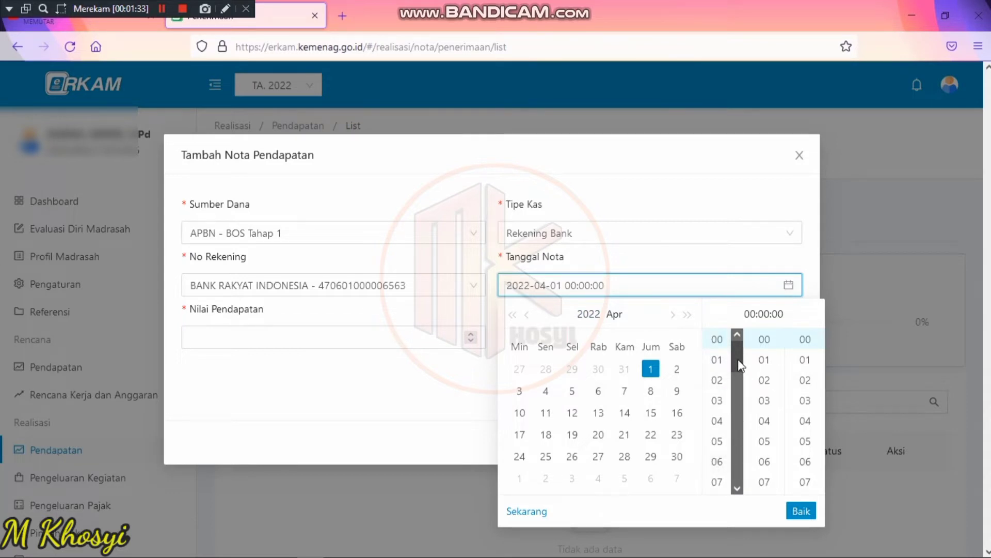
{"action": "left_click_drag", "start_coordinate": [738, 359], "coordinate": [742, 381]}
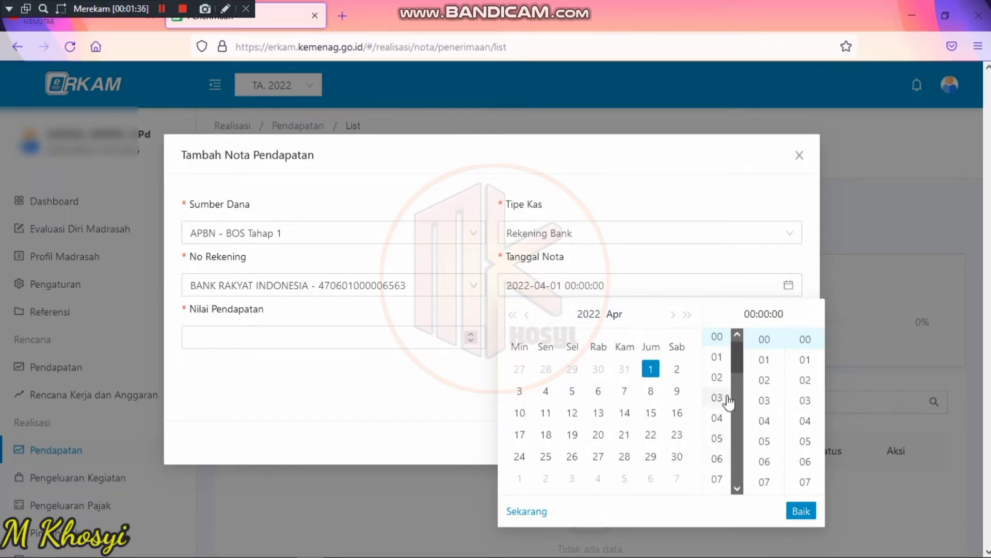
{"action": "left_click", "coordinate": [736, 488]}
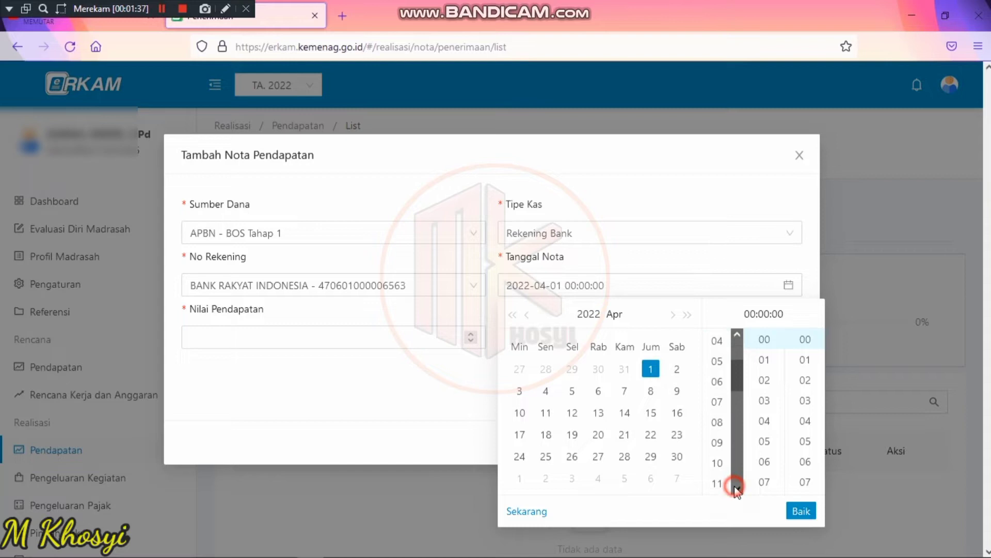
{"action": "left_click", "coordinate": [720, 434]}
{"action": "left_click", "coordinate": [802, 511]}
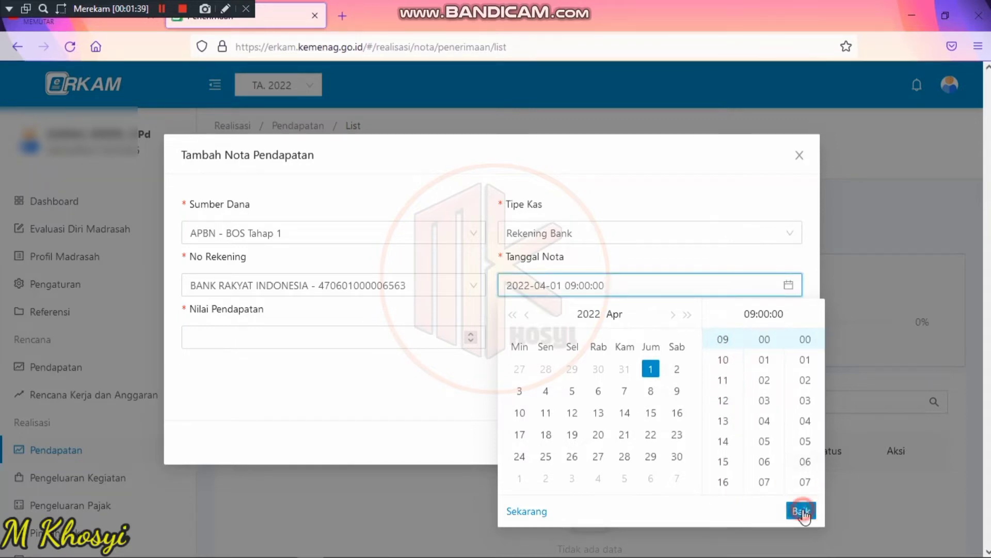
- Enter 31.050.000 as the Nilai Pendapatan and "Bos Tahap 1" as the Keterangan
{"action": "left_click", "coordinate": [272, 336]}
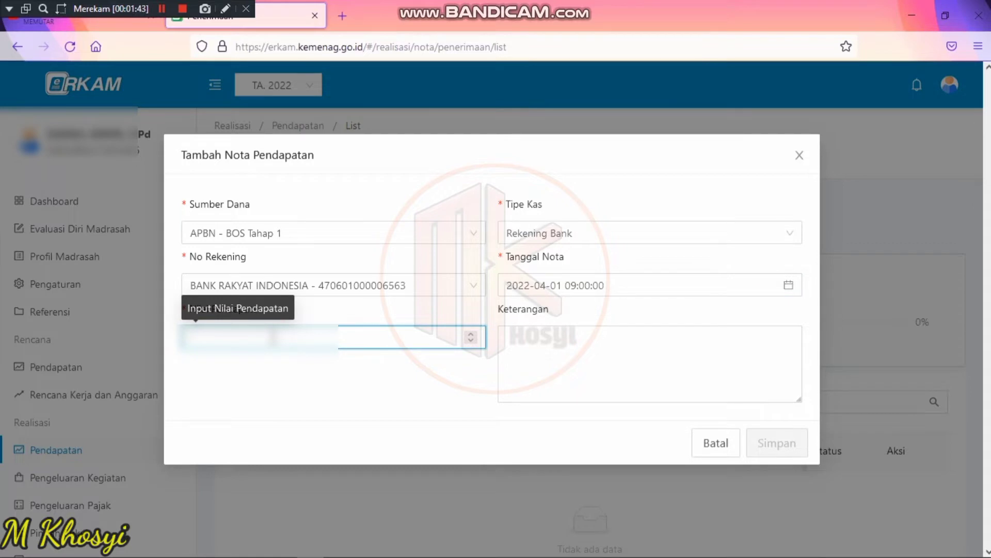
{"action": "type", "text": "31"}
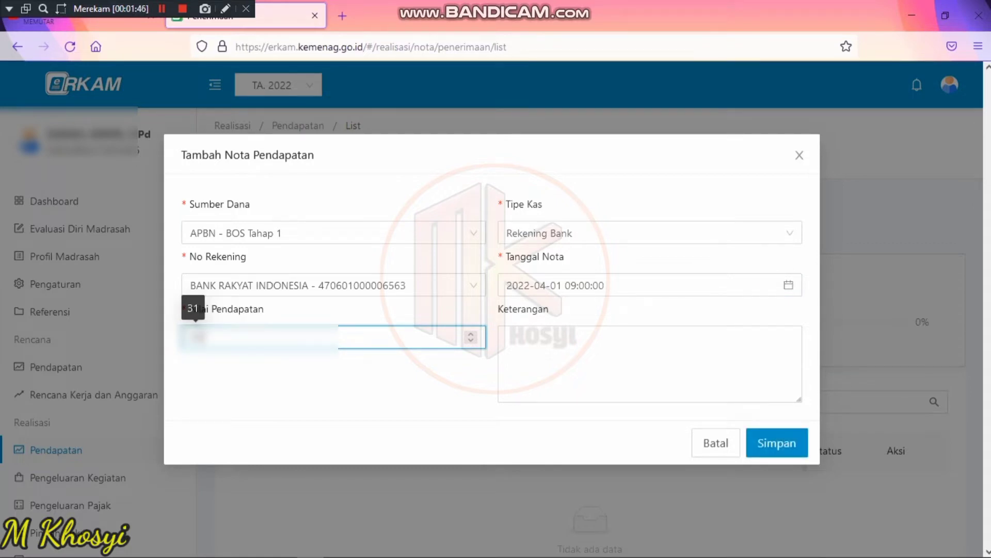
{"action": "type", "text": ".050.000"}
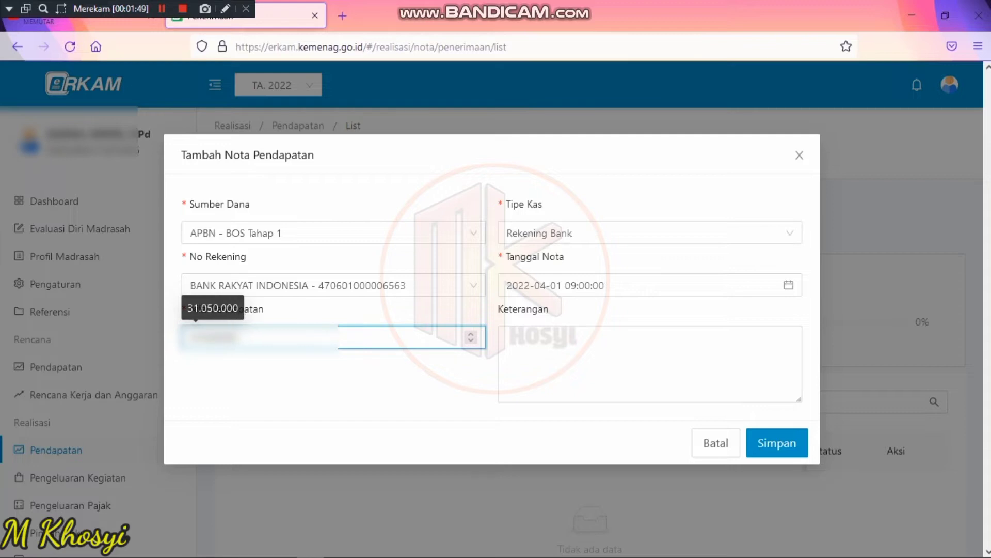
{"action": "left_click", "coordinate": [540, 355]}
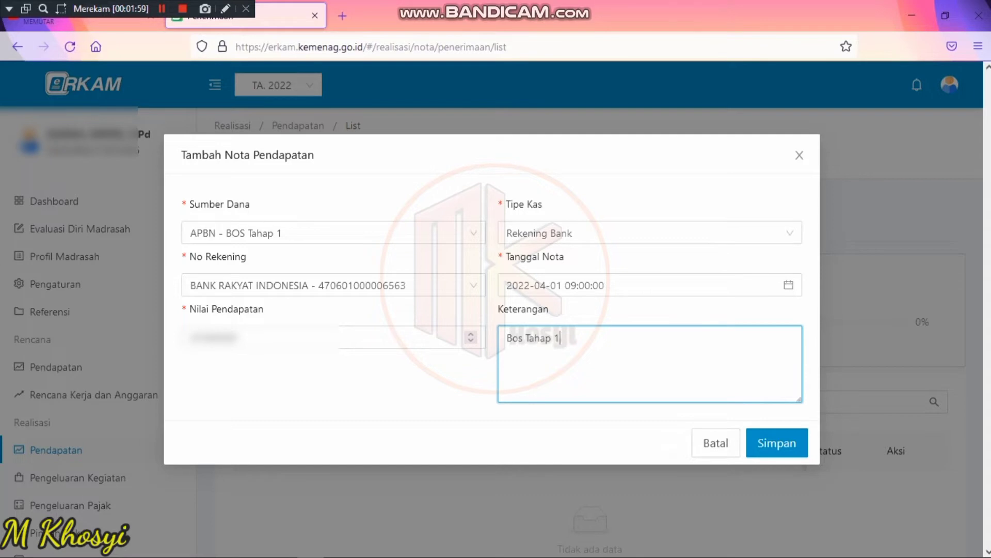
- Save the income note and review its row details and available actions in the Realisasi Pendapatan list
{"action": "left_click", "coordinate": [781, 440]}
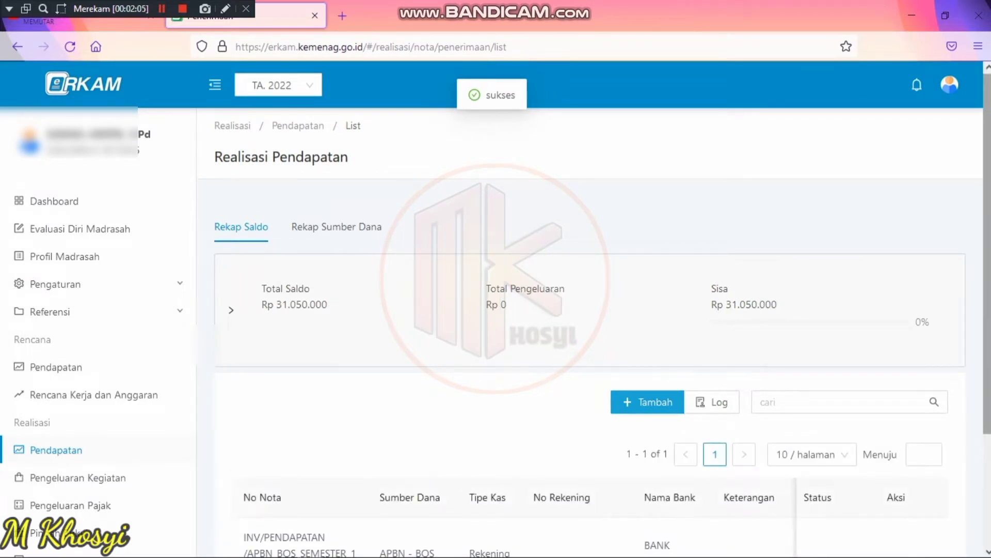
{"action": "scroll", "coordinate": [987, 339], "scroll_direction": "down", "scroll_amount": 3}
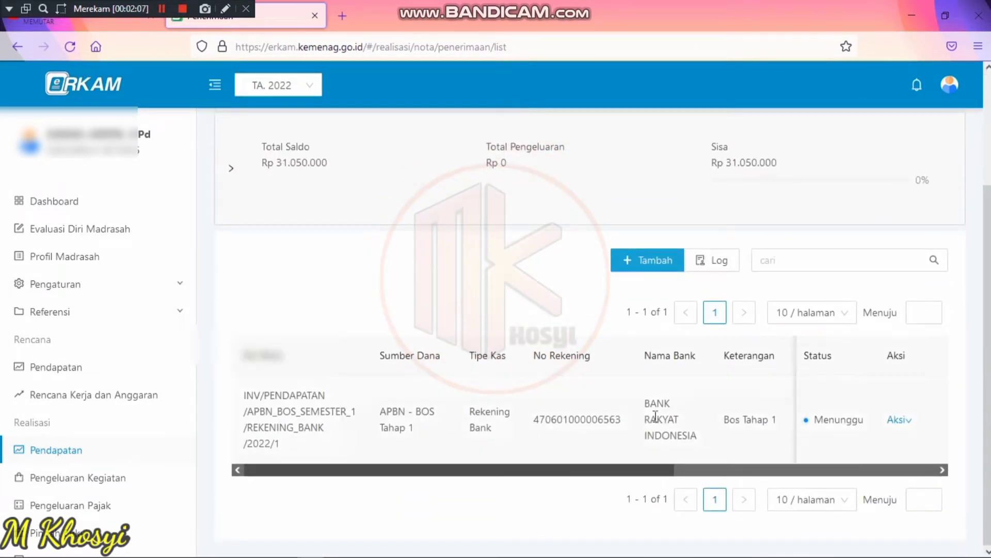
{"action": "left_click", "coordinate": [850, 472]}
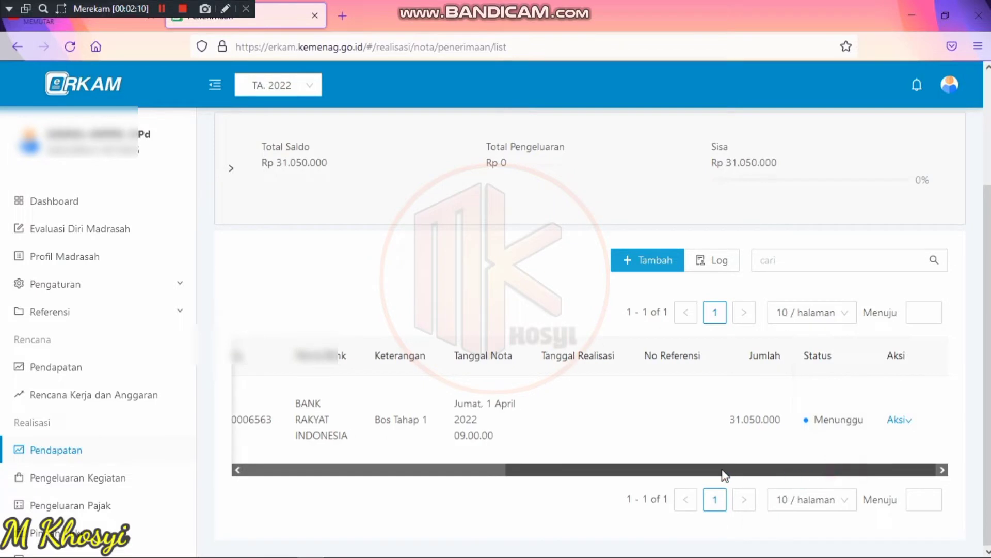
{"action": "left_click", "coordinate": [445, 472]}
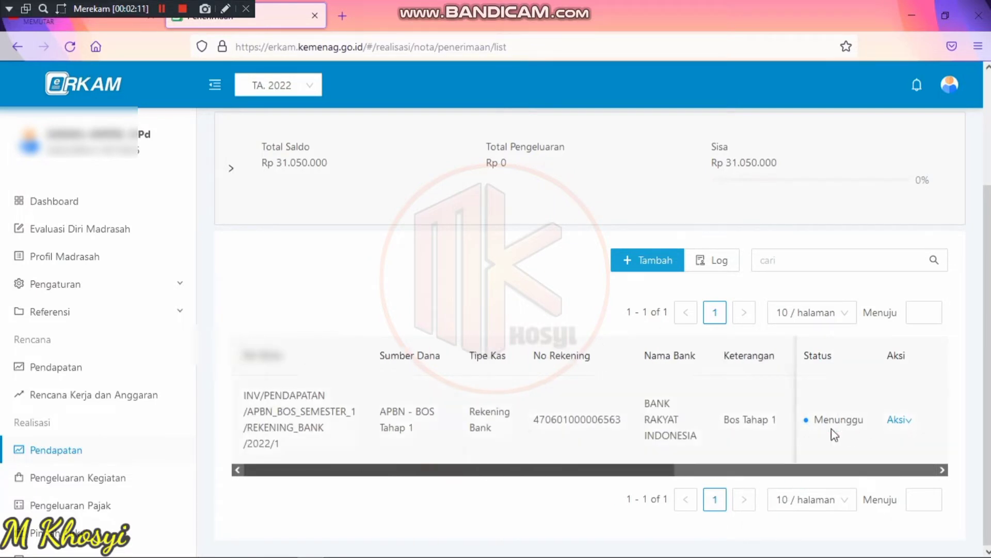
{"action": "left_click", "coordinate": [904, 420]}
{"action": "left_click", "coordinate": [808, 449]}
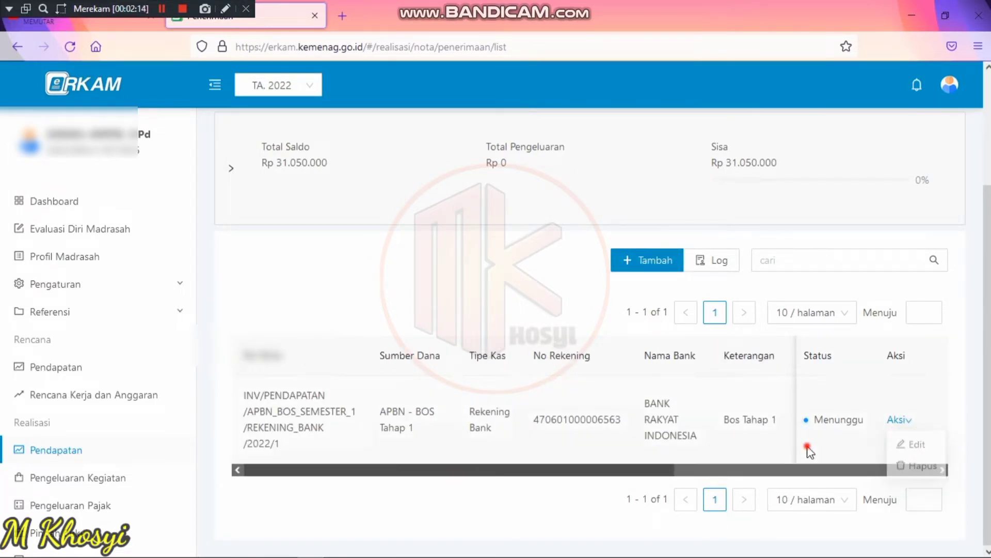
- Switch to the Chrome window and log in to eRKAM with the approver's saved e-mail and account password
{"action": "left_click", "coordinate": [337, 552]}
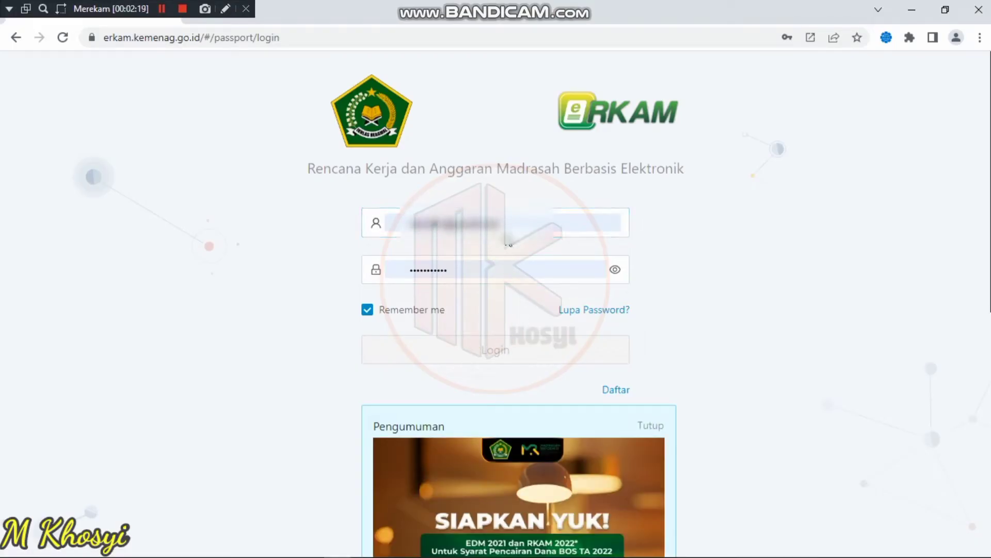
{"action": "left_click", "coordinate": [508, 224]}
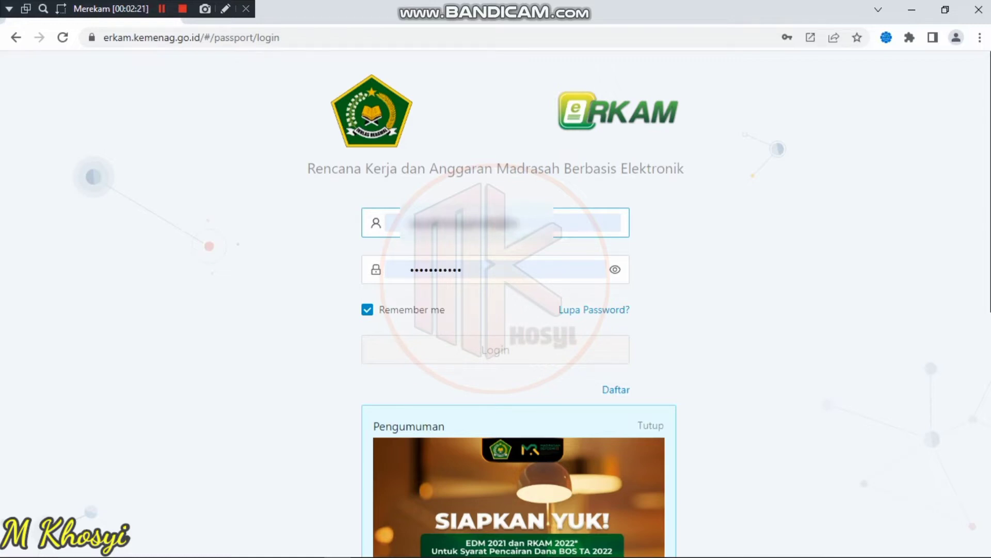
{"action": "left_click", "coordinate": [522, 223]}
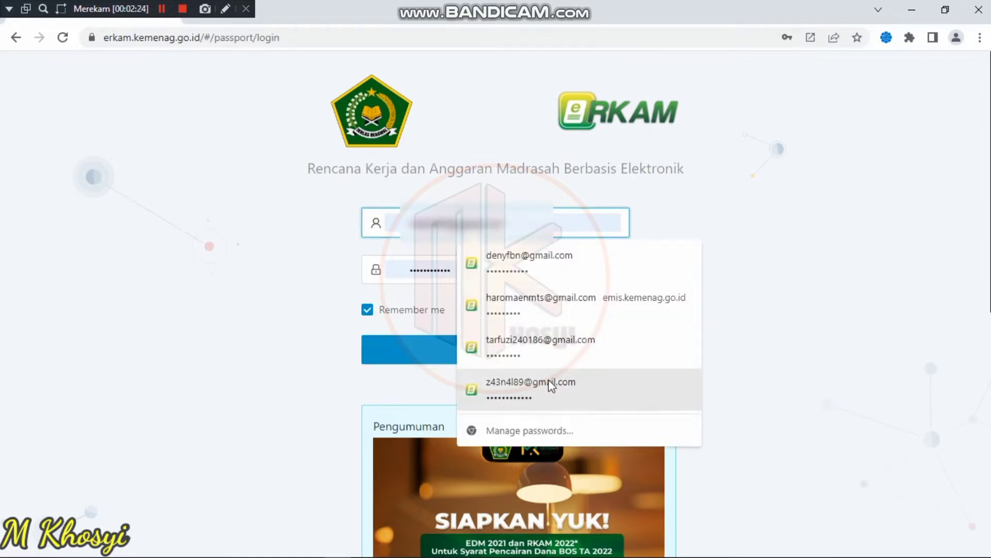
{"action": "left_click", "coordinate": [534, 267]}
{"action": "scroll", "coordinate": [487, 351], "scroll_direction": "down", "scroll_amount": 2}
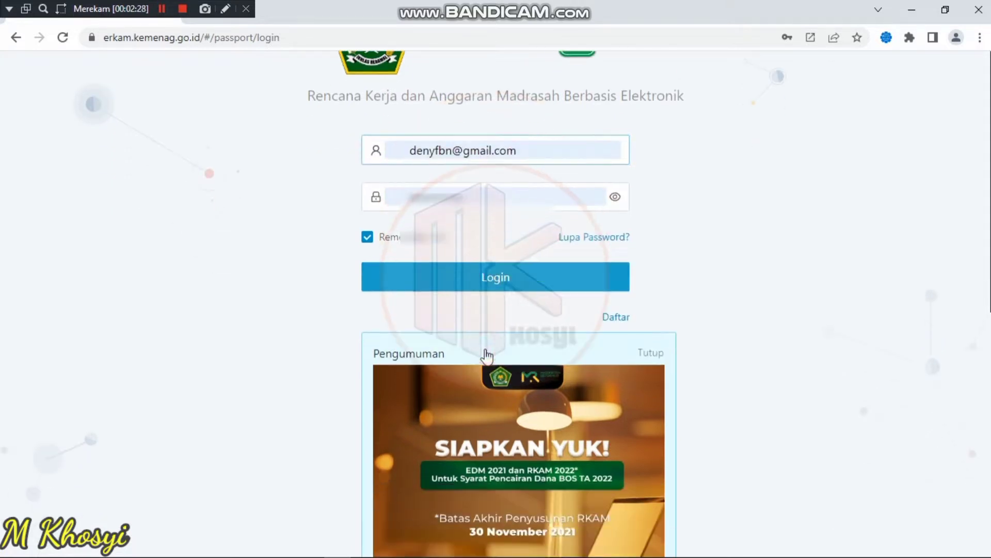
{"action": "left_click", "coordinate": [494, 281]}
{"action": "scroll", "coordinate": [494, 282], "scroll_direction": "down", "scroll_amount": 1}
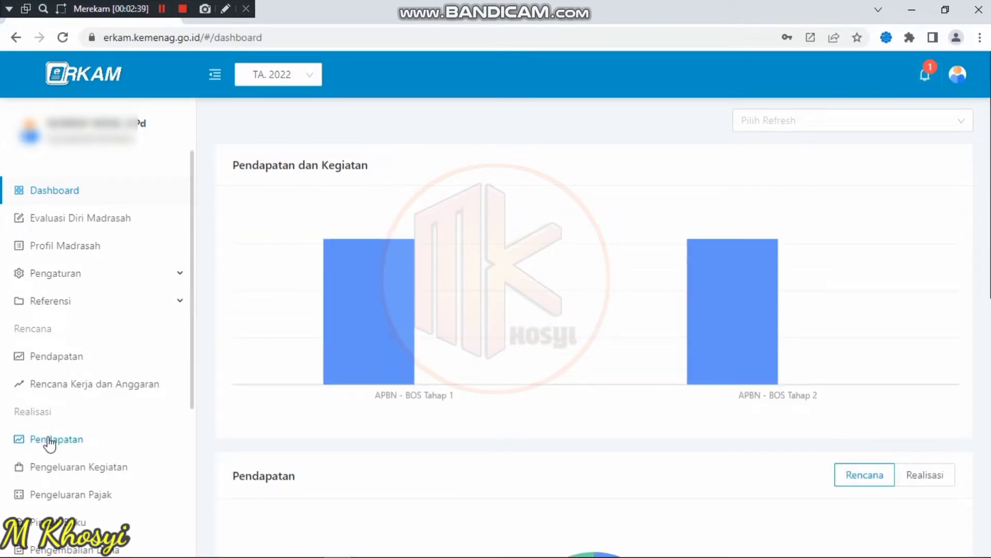
- Open the pending income realization from the approval notifications and approve the BOS Tahap 1 note
{"action": "left_click", "coordinate": [925, 76]}
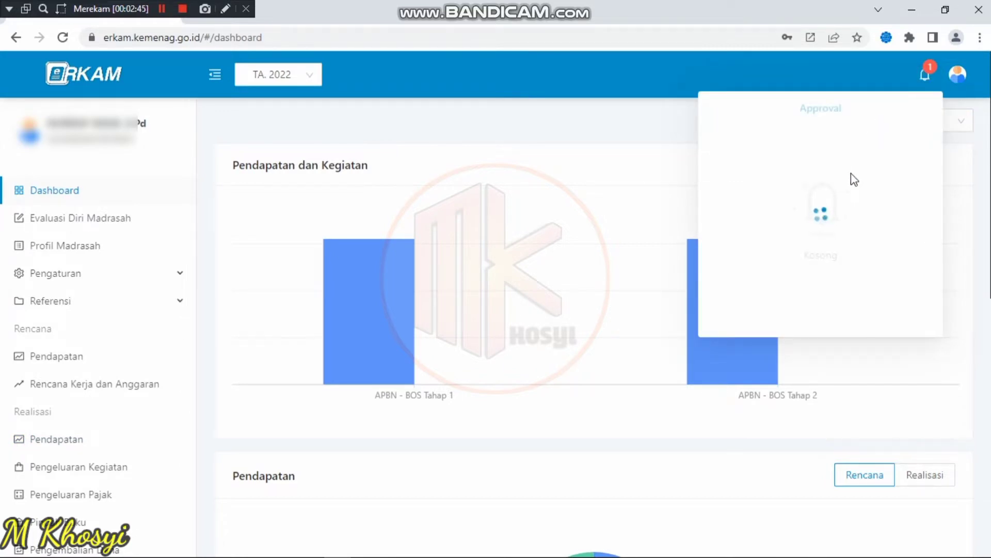
{"action": "scroll", "coordinate": [820, 169], "scroll_direction": "down", "scroll_amount": 2}
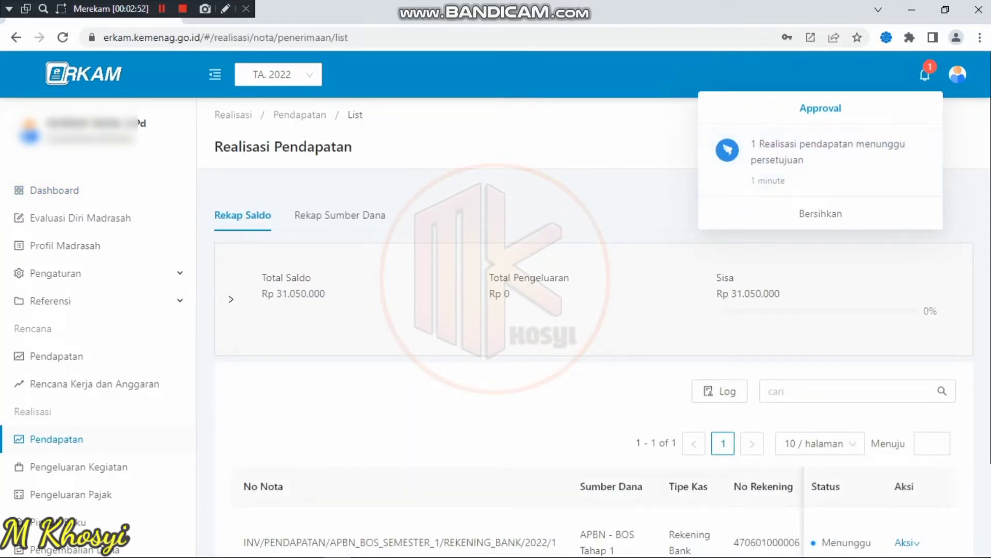
{"action": "scroll", "coordinate": [594, 331], "scroll_direction": "down", "scroll_amount": 2}
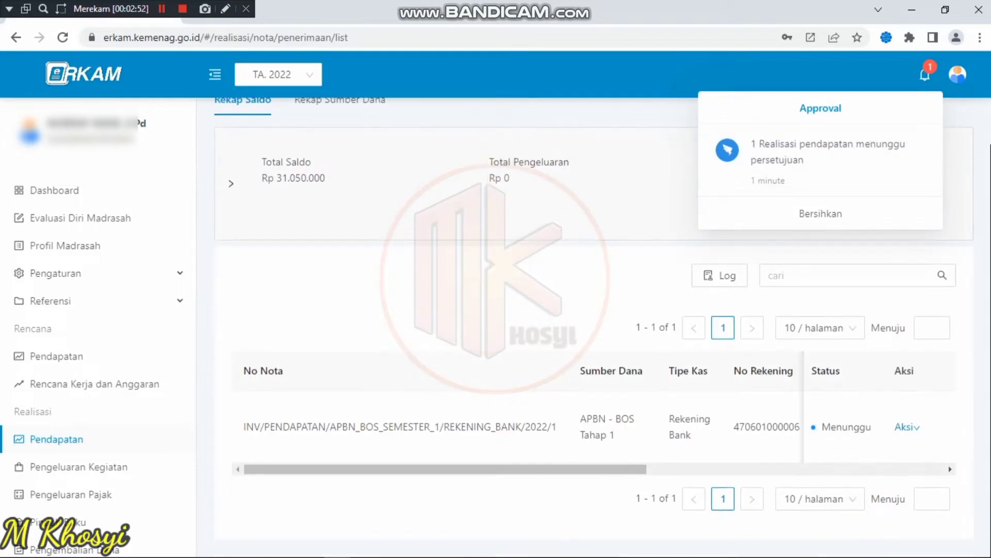
{"action": "left_click", "coordinate": [917, 431]}
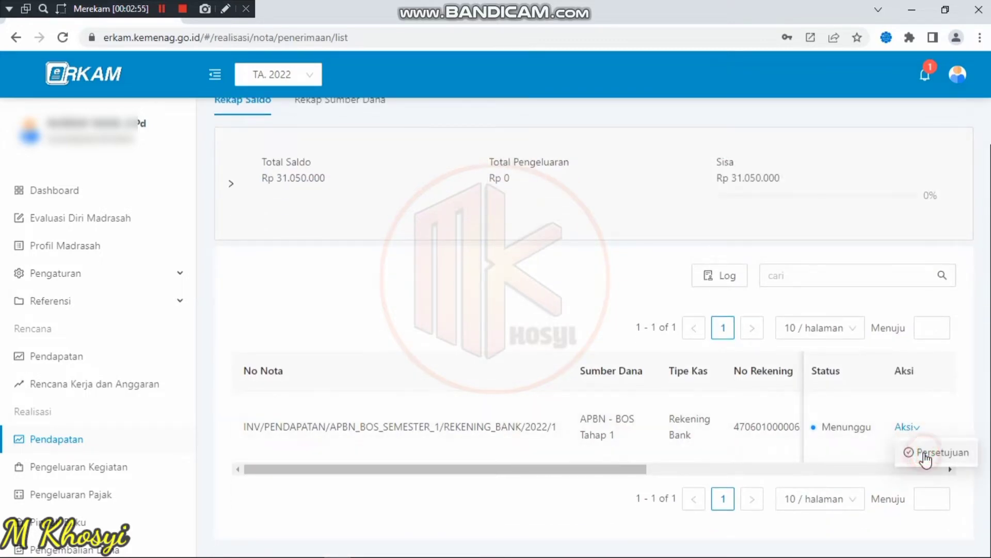
{"action": "left_click", "coordinate": [915, 450]}
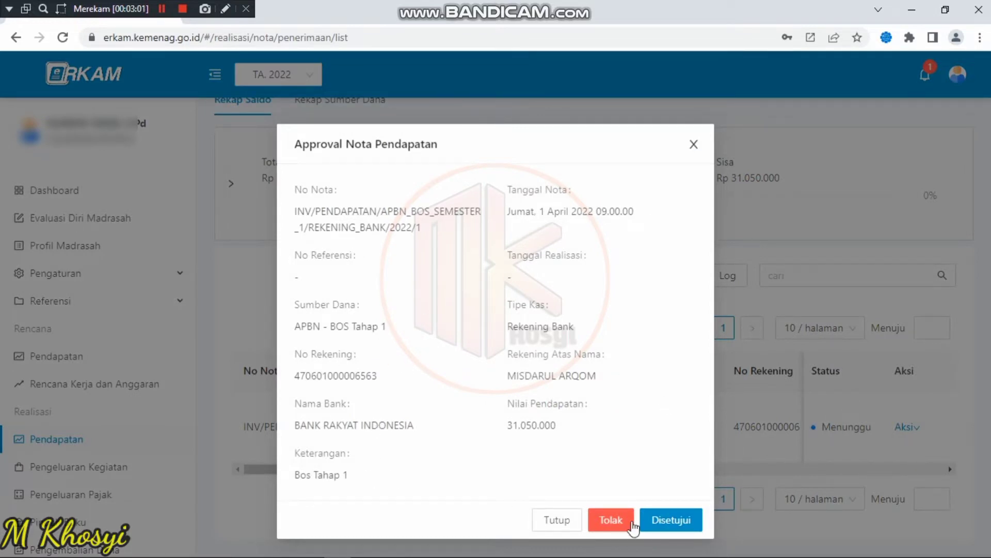
{"action": "left_click", "coordinate": [675, 527]}
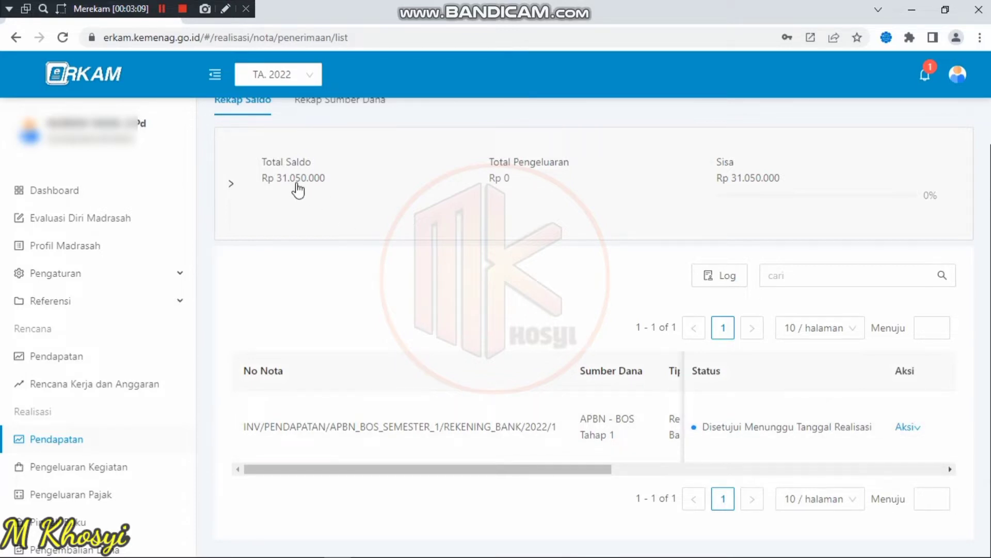
{"action": "scroll", "coordinate": [873, 204], "scroll_direction": "up", "scroll_amount": 1}
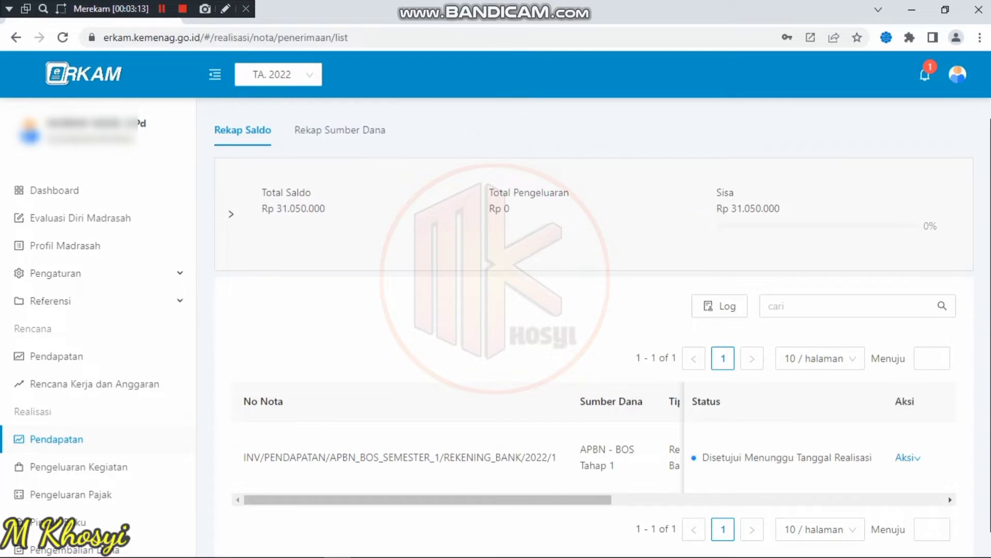
- Switch back to the Firefox window and open the Tanggal Realisasi form for the approved BOS Tahap 1 note
{"action": "mouse_move", "coordinate": [356, 543]}
{"action": "left_click", "coordinate": [310, 547]}
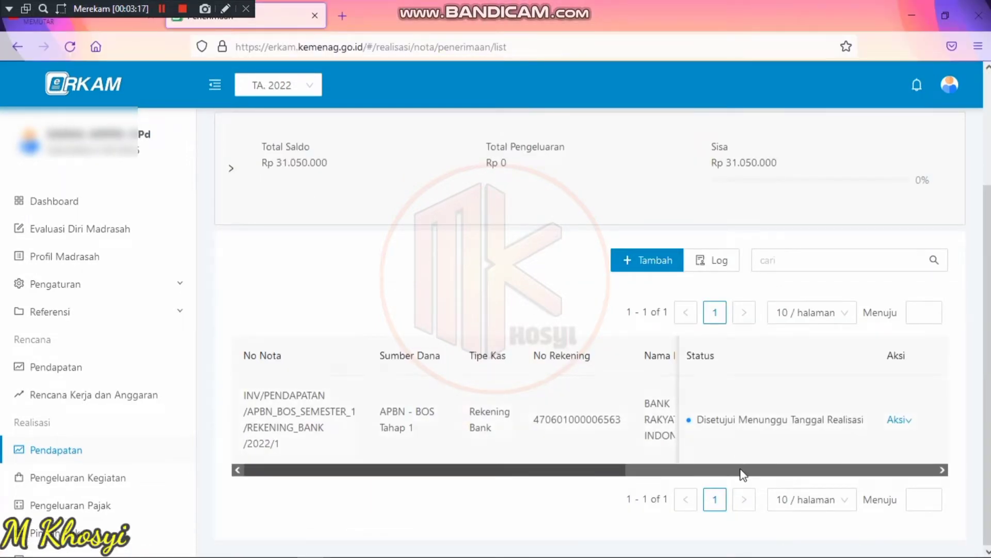
{"action": "left_click", "coordinate": [899, 420]}
{"action": "mouse_move", "coordinate": [987, 373]}
{"action": "left_mouse_down"}
{"action": "mouse_move", "coordinate": [987, 346]}
{"action": "mouse_move", "coordinate": [988, 374]}
{"action": "left_mouse_up"}
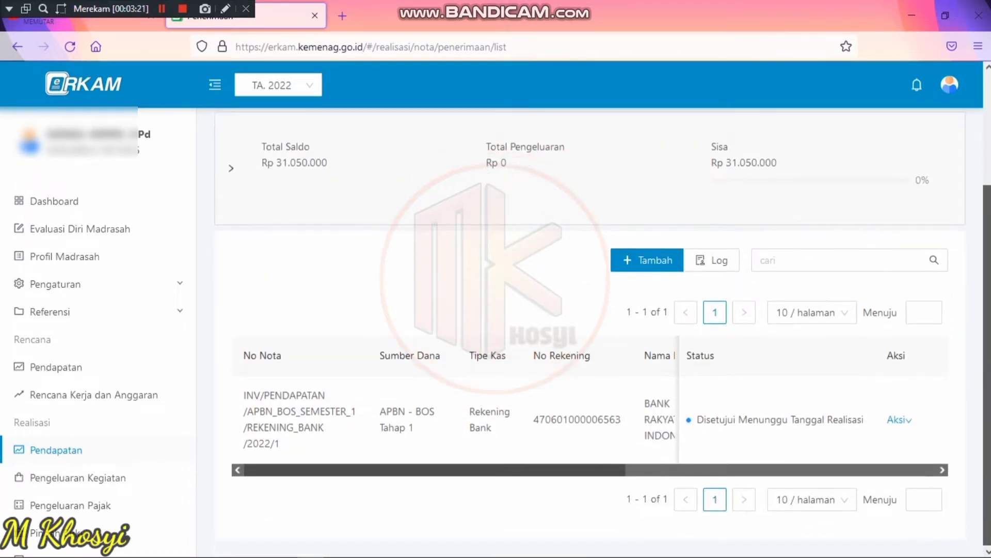
{"action": "left_click", "coordinate": [906, 419]}
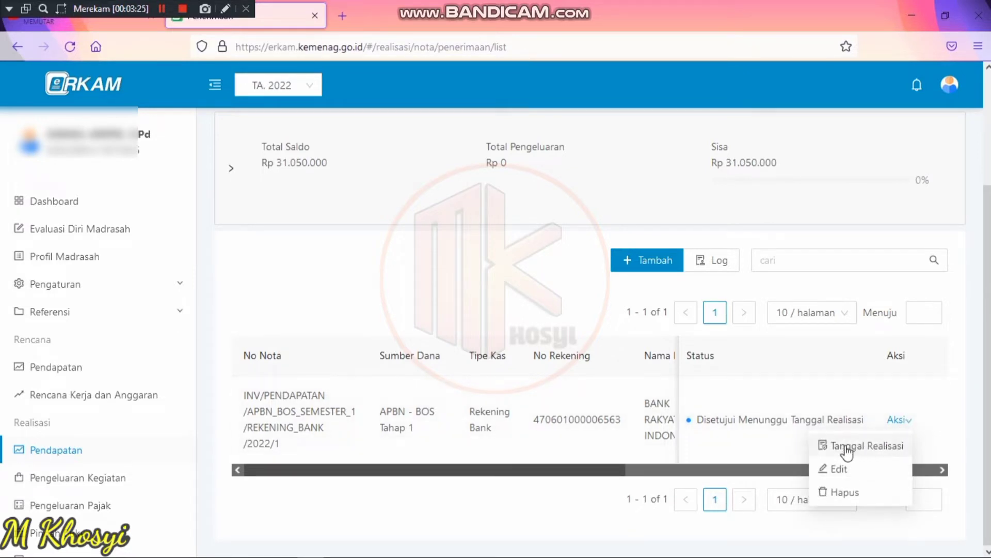
{"action": "left_click", "coordinate": [868, 448]}
{"action": "mouse_move", "coordinate": [895, 419]}
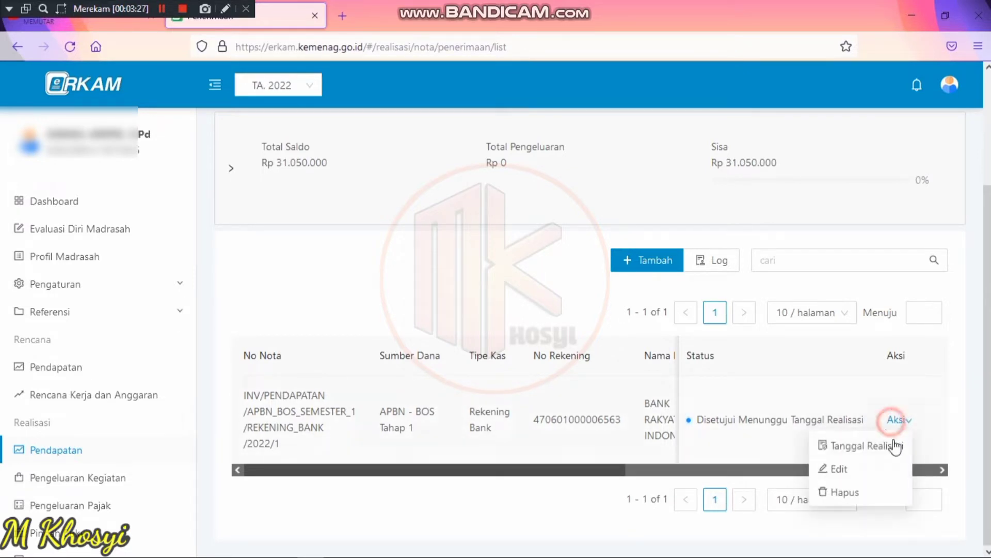
{"action": "left_click", "coordinate": [880, 444]}
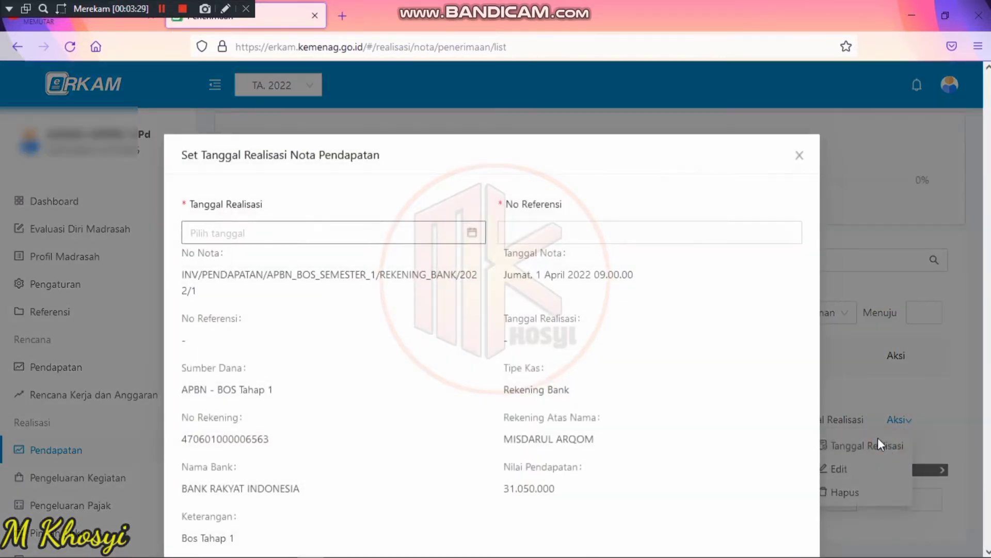
- Set the Tanggal Realisasi to 1 April 2022 at 09:00:00 and confirm it
{"action": "left_click", "coordinate": [326, 235]}
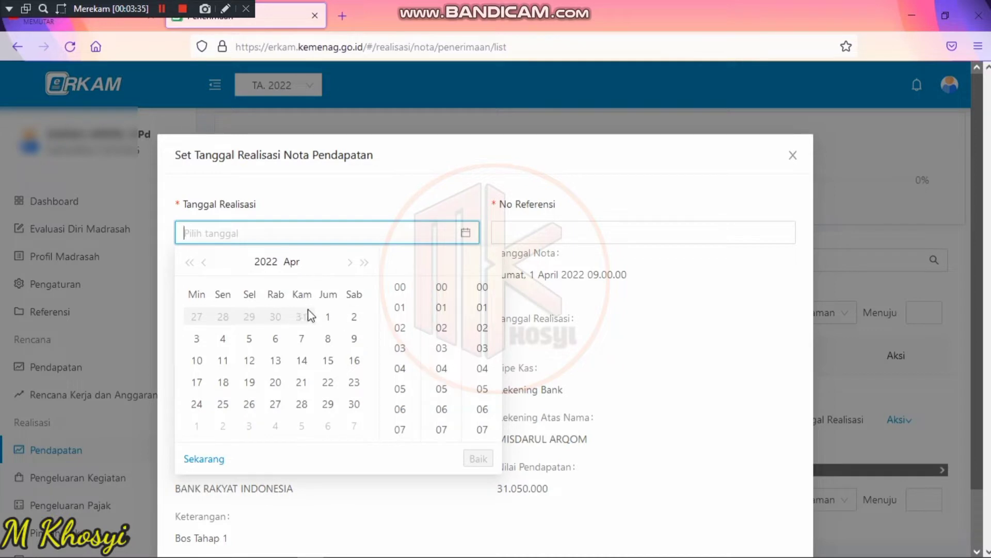
{"action": "left_click", "coordinate": [328, 318]}
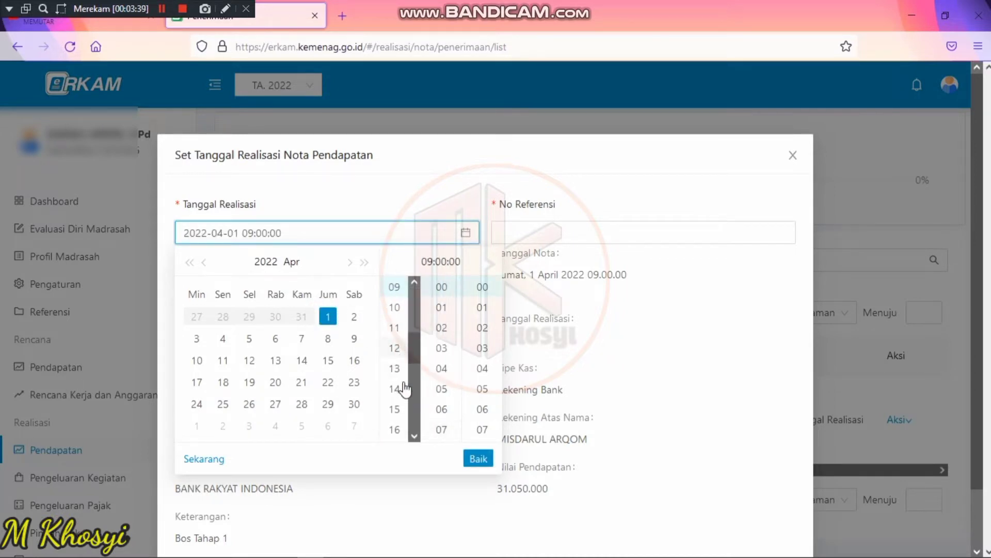
{"action": "left_click", "coordinate": [397, 288]}
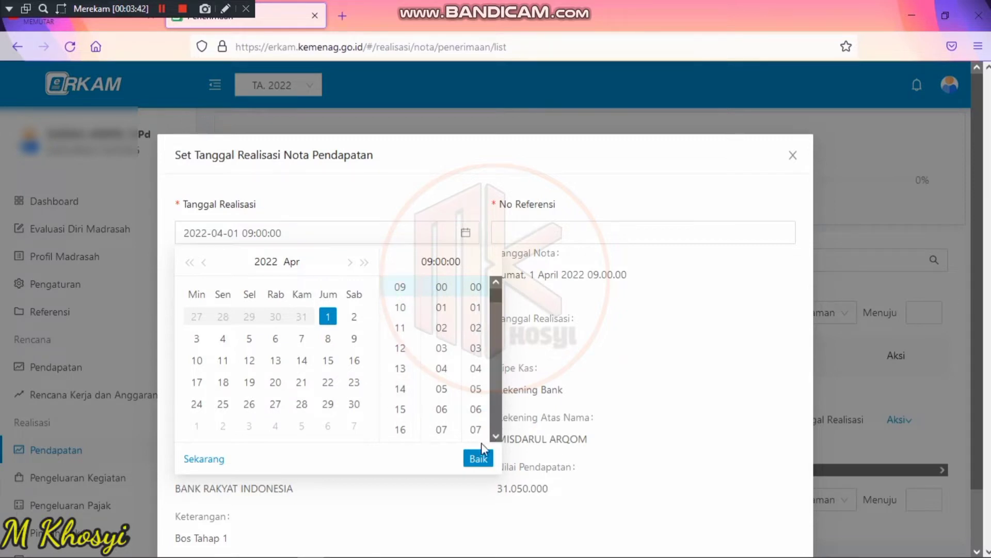
{"action": "left_click", "coordinate": [477, 459]}
- Enter 001/BOS/MI.DA/IV/2022 as the No Referensi and save the income note's realization date
{"action": "left_click", "coordinate": [532, 237]}
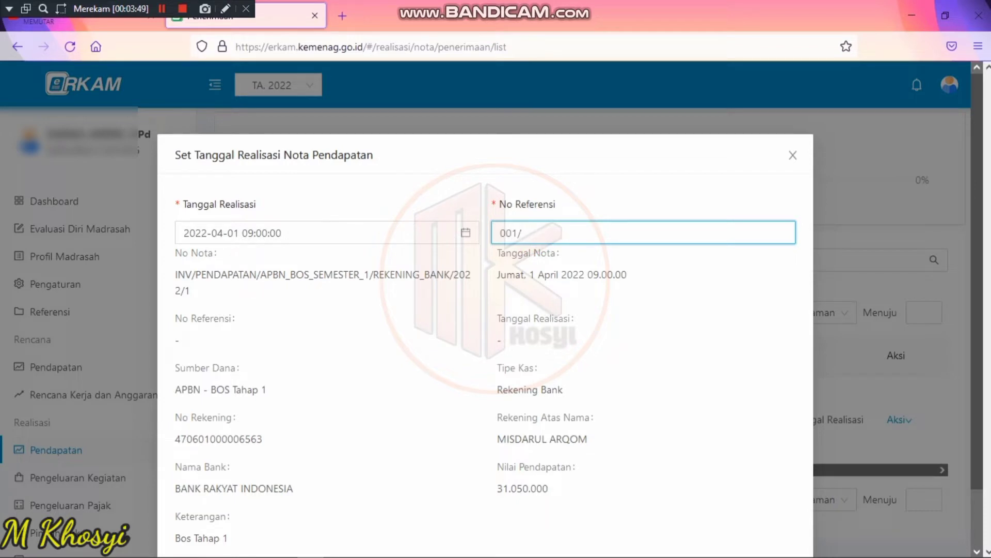
{"action": "type", "text": "001/bo"}
{"action": "key", "text": "BackSpace"}
{"action": "key", "text": "BackSpace"}
{"action": "key", "text": "Caps_Lock"}
{"action": "type", "text": "BOS/MI.DA/IV/2022"}
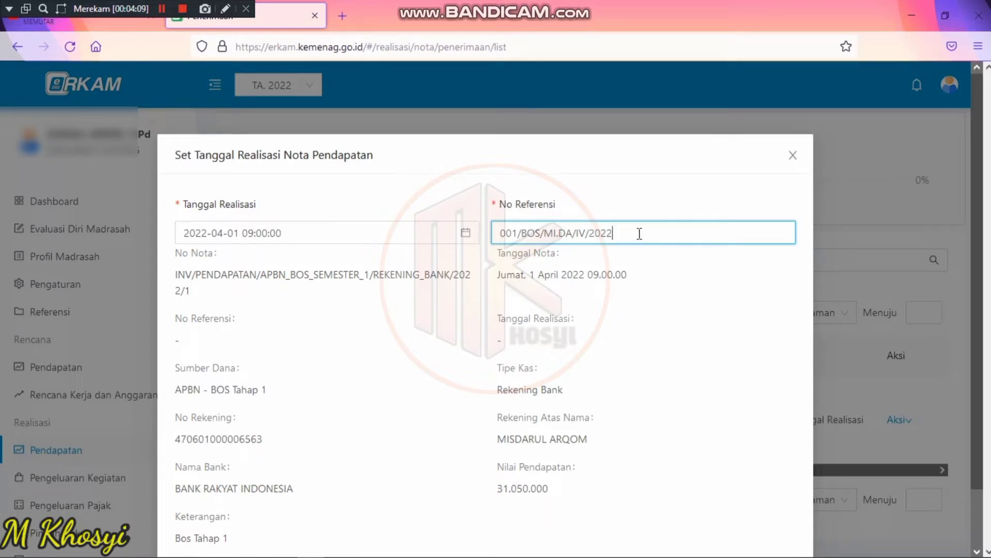
{"action": "key", "text": "ctrl+a"}
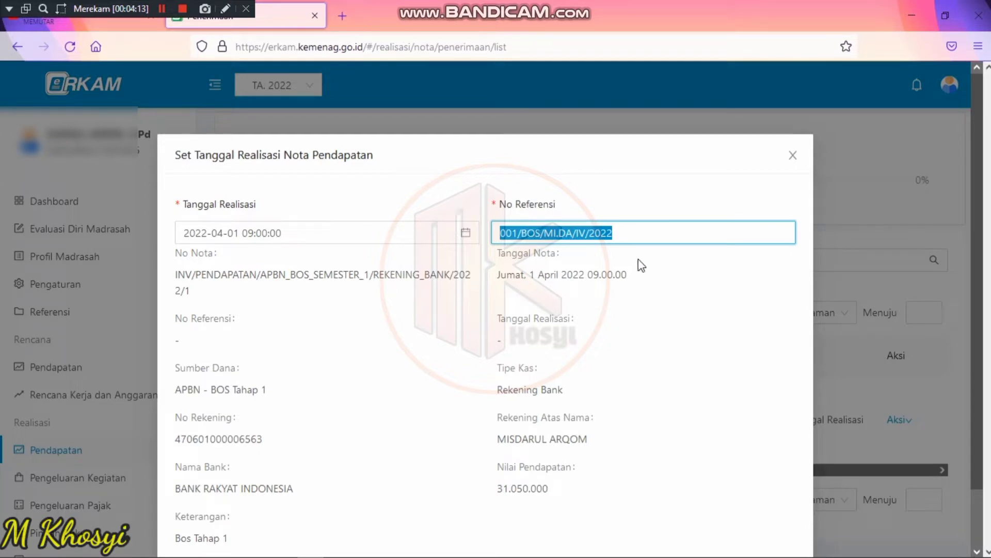
{"action": "left_click", "coordinate": [643, 233]}
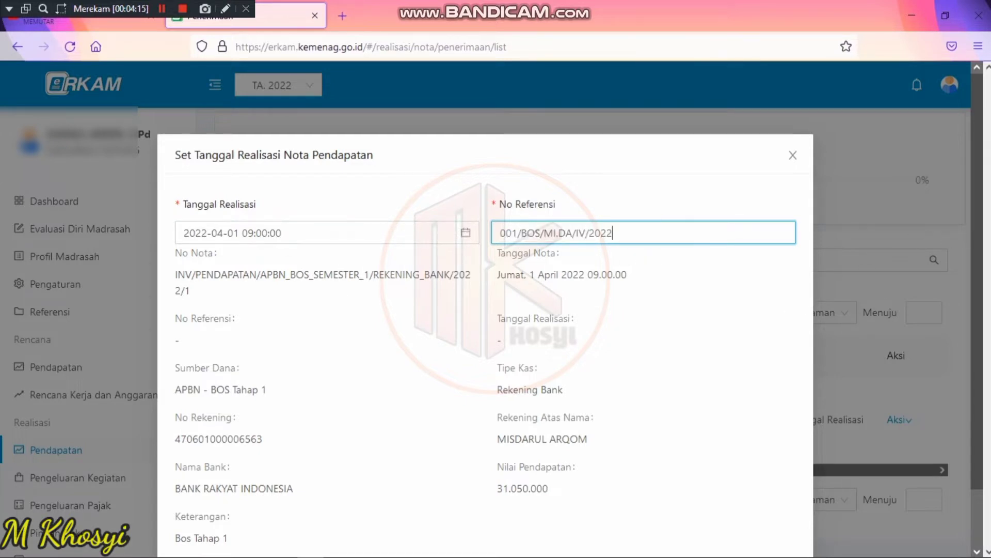
{"action": "scroll", "coordinate": [662, 430], "scroll_direction": "down", "scroll_amount": 2}
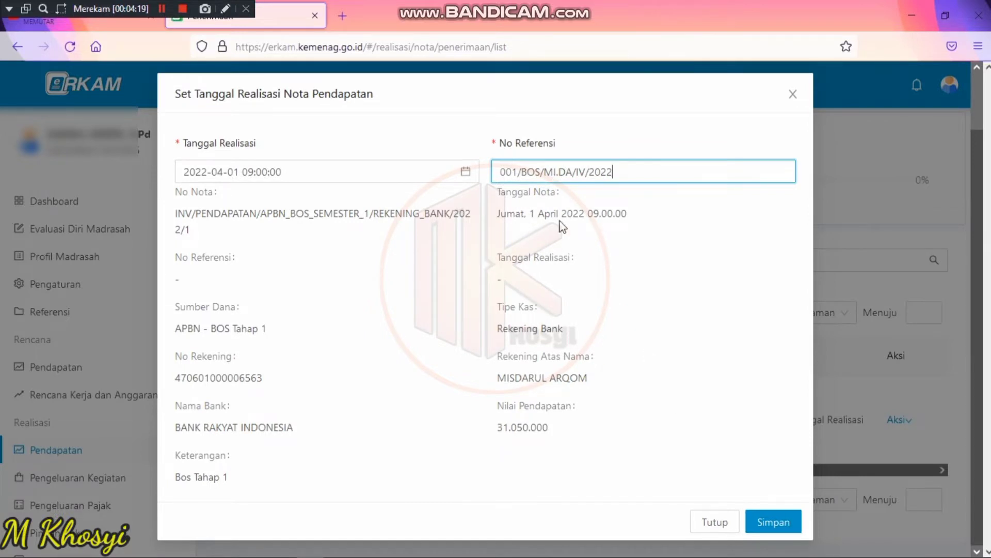
{"action": "left_click", "coordinate": [774, 522]}
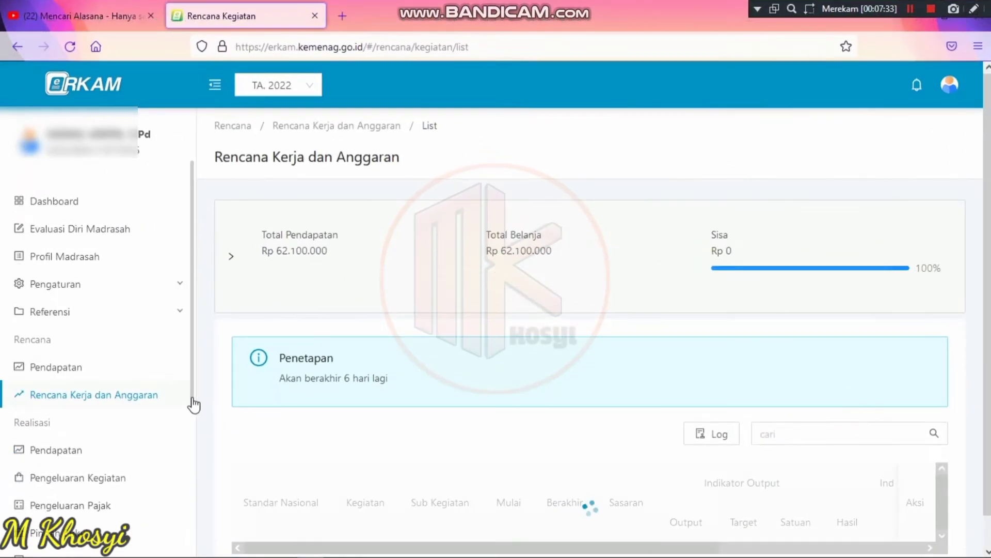
- Open the Pindah Buku realization list and start adding a new note
{"action": "scroll", "coordinate": [192, 445], "scroll_direction": "down", "scroll_amount": 3}
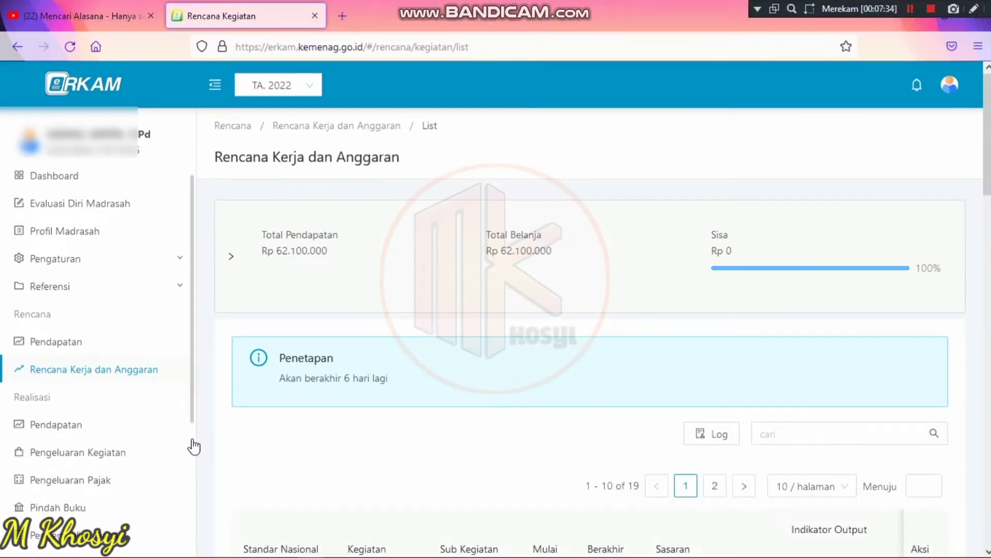
{"action": "left_click", "coordinate": [57, 386]}
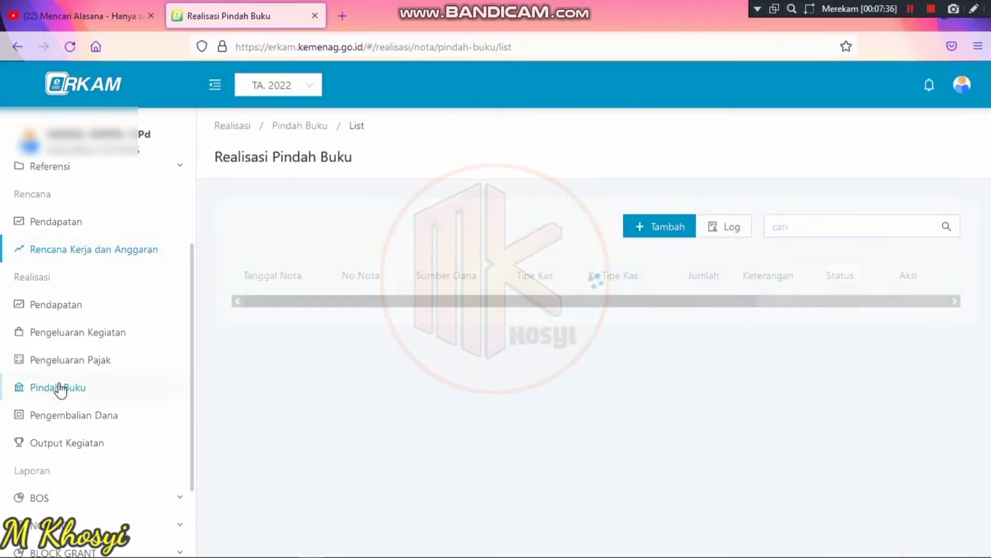
{"action": "left_click", "coordinate": [659, 230]}
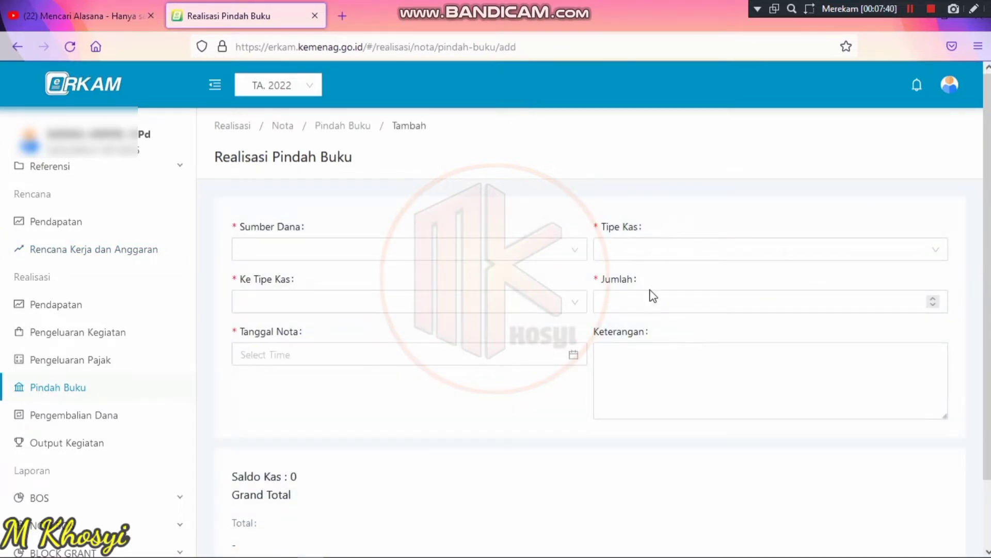
- Set the Pindah Buku note's Sumber Dana to APBN - BOS Tahap 1 and its Tipe Kas to Rekening Bank
{"action": "left_click", "coordinate": [565, 248]}
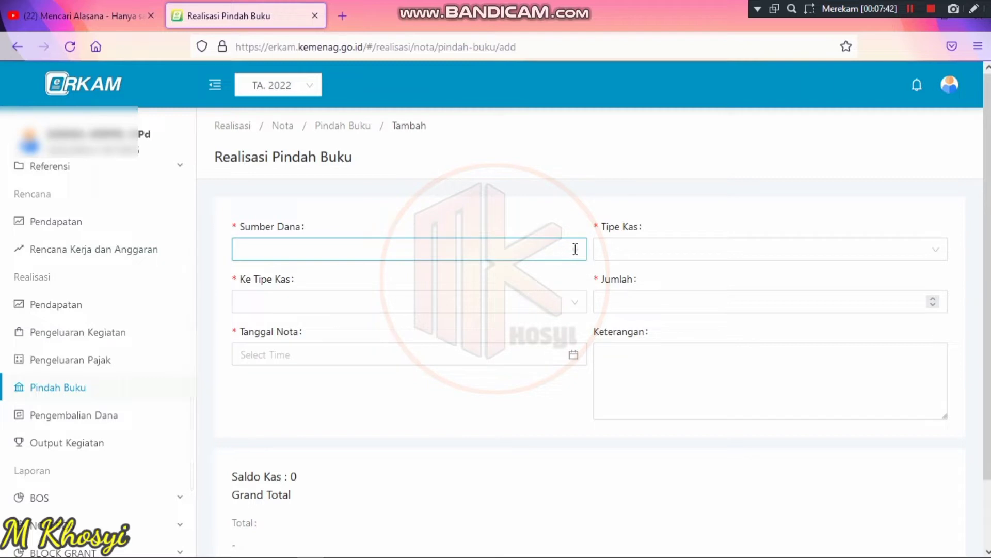
{"action": "left_click", "coordinate": [577, 249]}
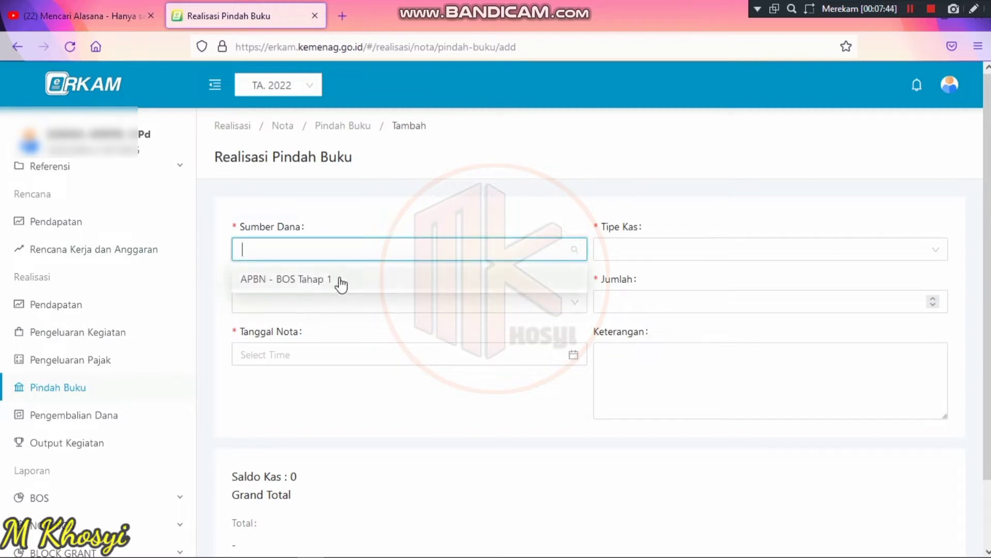
{"action": "left_click", "coordinate": [340, 279]}
{"action": "left_click", "coordinate": [608, 250]}
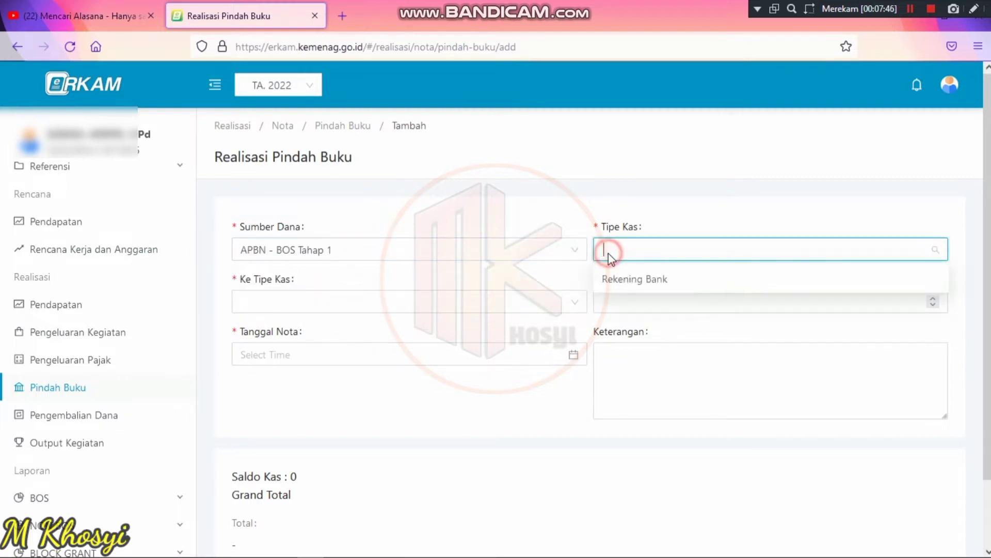
{"action": "left_click", "coordinate": [636, 279]}
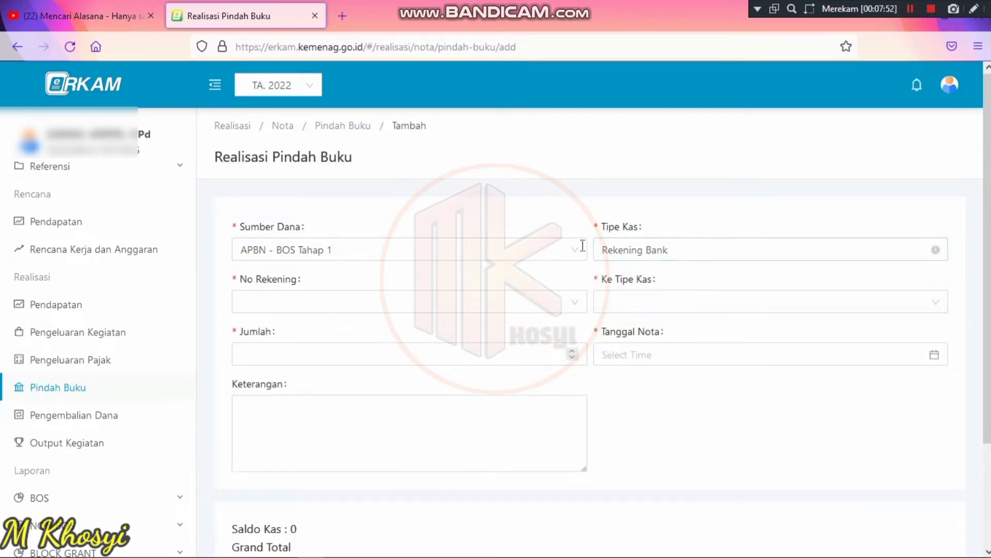
- Select the Bank Rakyat Indonesia account as the No Rekening and set Ke Tipe Kas to Tunai
{"action": "left_click", "coordinate": [511, 299]}
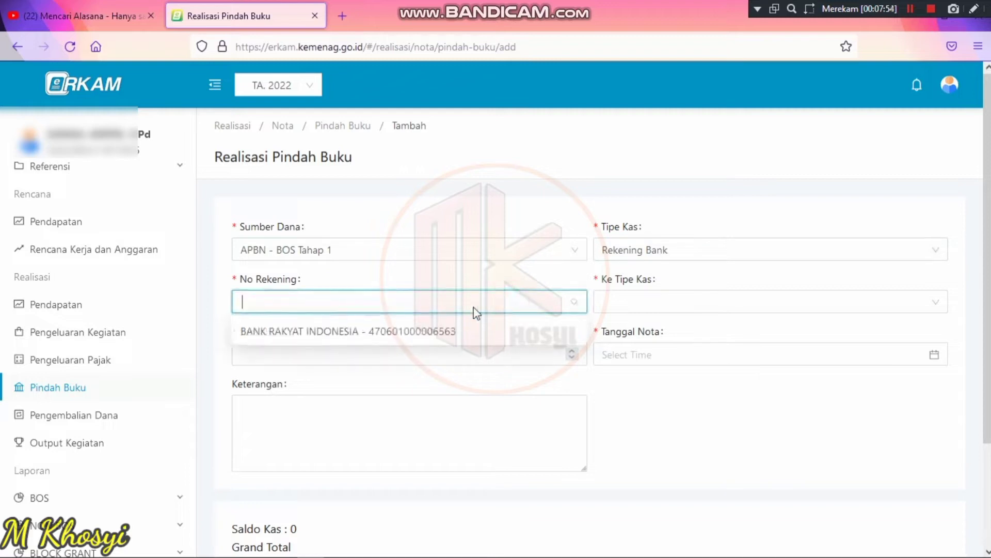
{"action": "left_click", "coordinate": [428, 330]}
{"action": "left_click", "coordinate": [649, 302]}
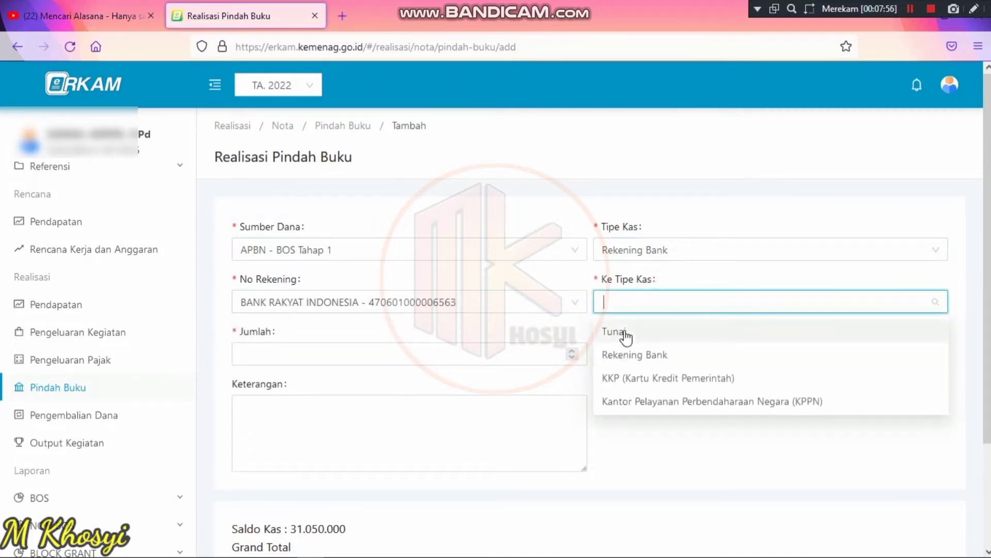
{"action": "left_click", "coordinate": [624, 335]}
- Enter 31050000 as the Jumlah of the Pindah Buku note
{"action": "left_click", "coordinate": [349, 349]}
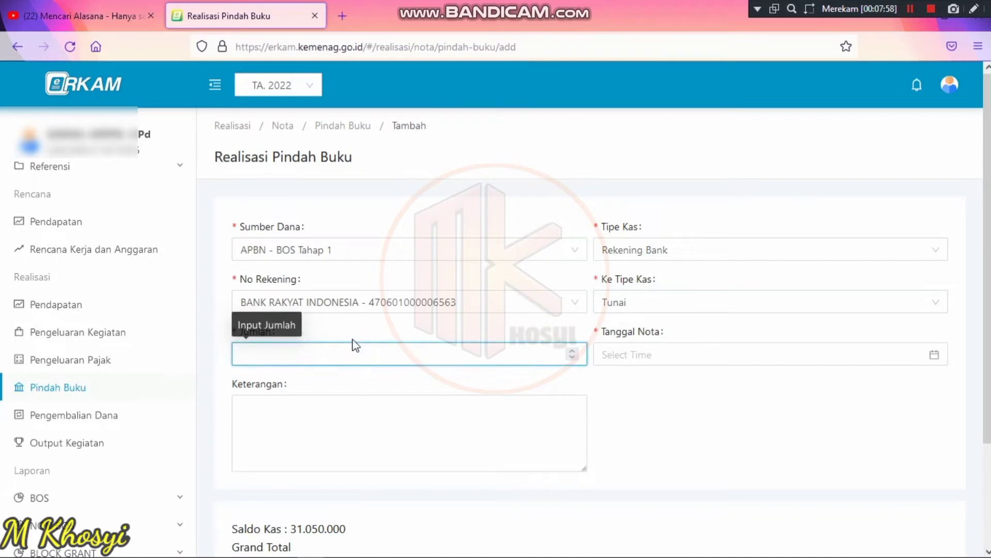
{"action": "type", "text": "3105"}
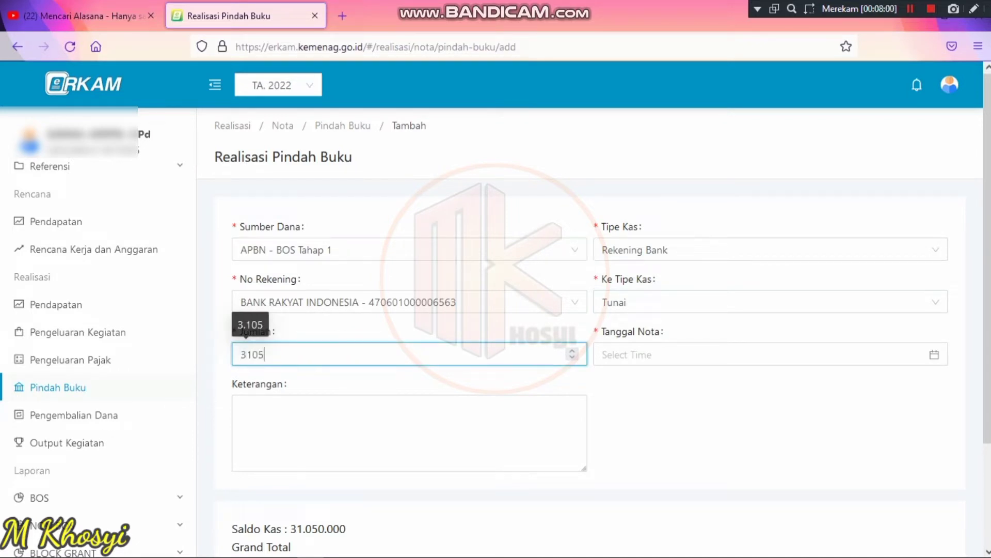
{"action": "type", "text": "0000"}
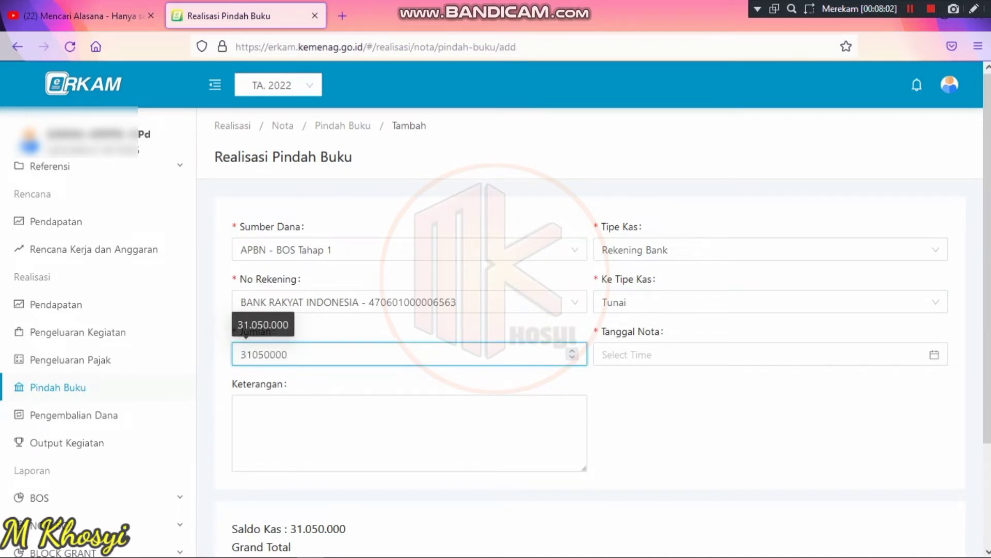
- Set the Tanggal Nota to 6 April 2022 at 09:00:00 and confirm it
{"action": "left_click", "coordinate": [690, 355]}
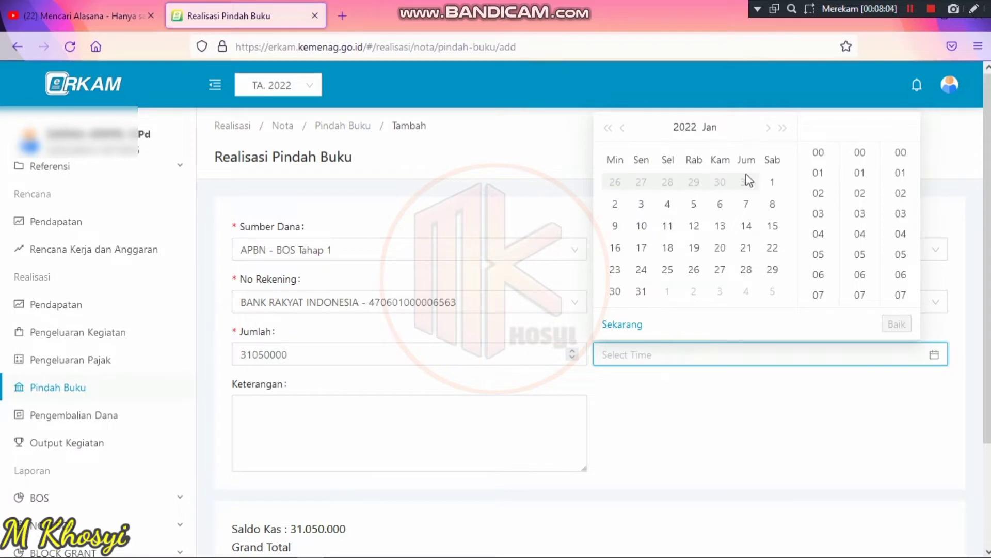
{"action": "left_click", "coordinate": [768, 128]}
{"action": "left_click", "coordinate": [769, 128]}
{"action": "left_click", "coordinate": [769, 128]}
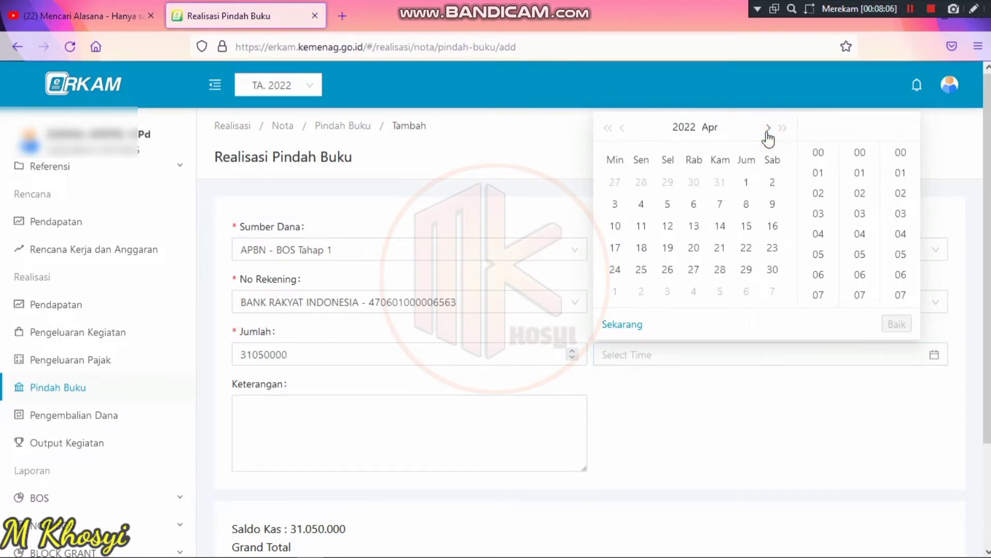
{"action": "left_click", "coordinate": [769, 130]}
{"action": "left_click", "coordinate": [622, 129]}
{"action": "left_click", "coordinate": [693, 204]}
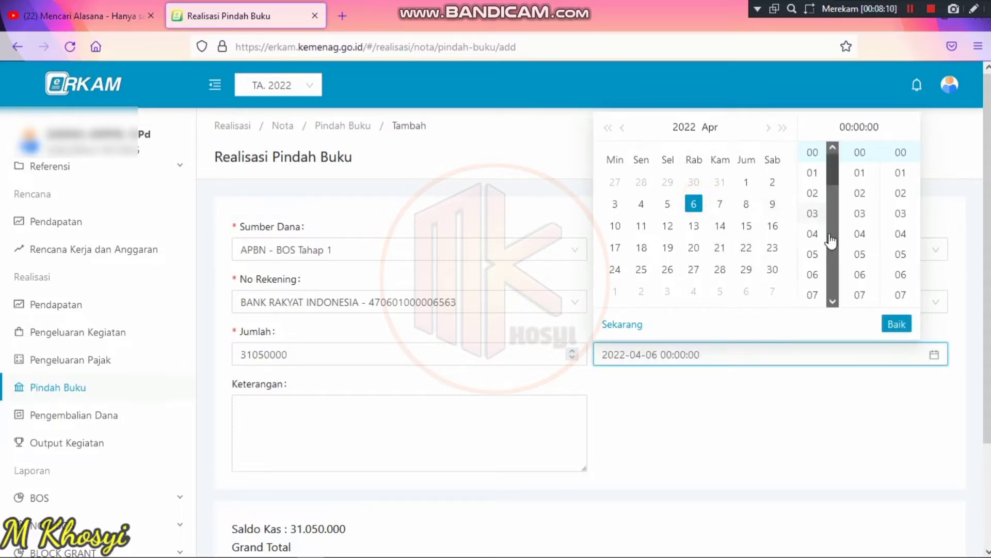
{"action": "left_click", "coordinate": [830, 299]}
{"action": "left_click", "coordinate": [830, 299]}
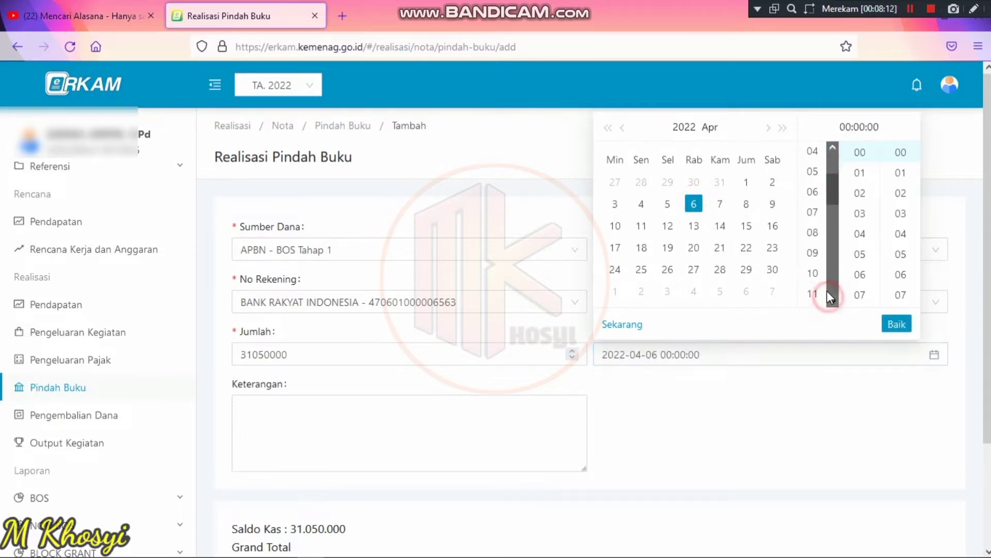
{"action": "left_click", "coordinate": [818, 252]}
{"action": "left_click", "coordinate": [900, 324]}
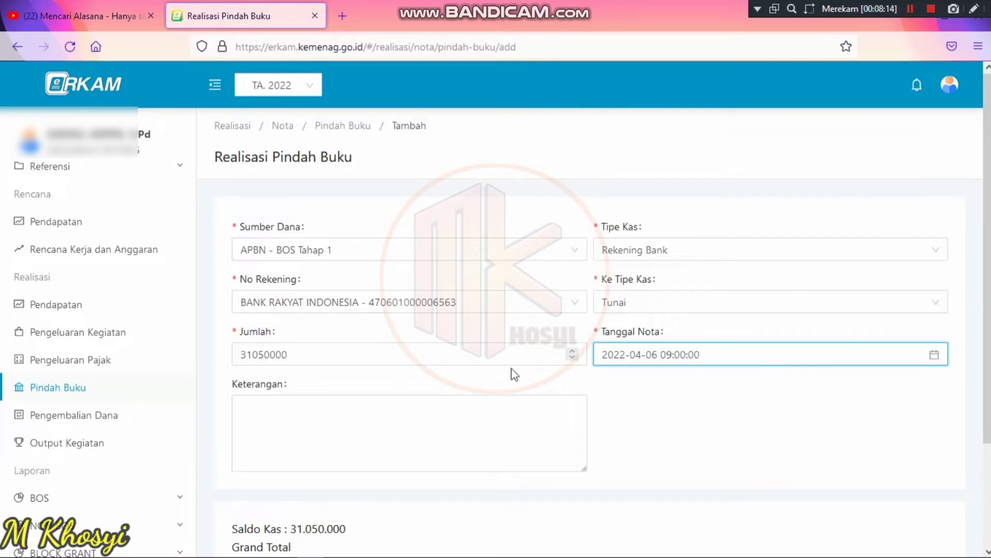
- Enter "Pencairan Bos Tahap 1" as the Keterangan and save the Pindah Buku note
{"action": "left_click", "coordinate": [341, 410]}
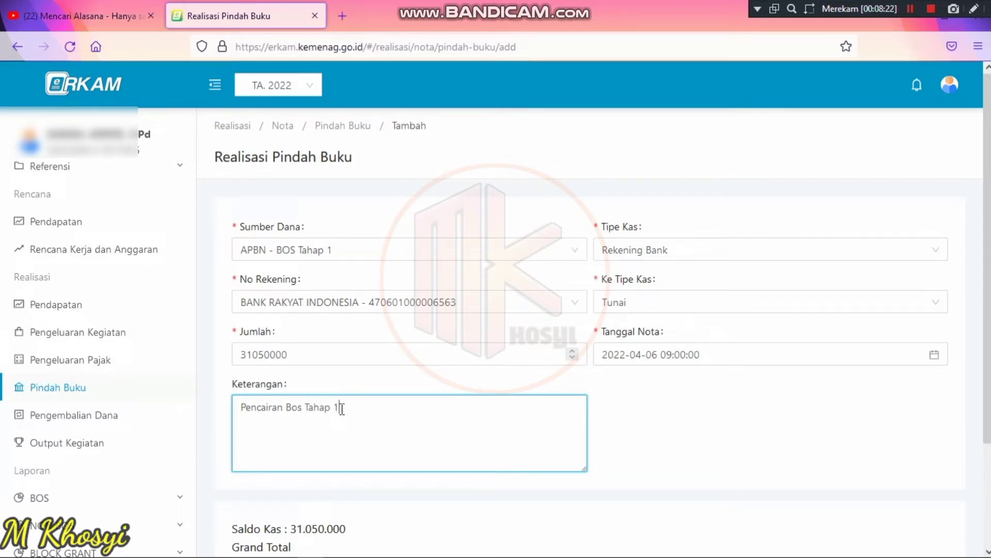
{"action": "scroll", "coordinate": [983, 414], "scroll_direction": "down", "scroll_amount": 3}
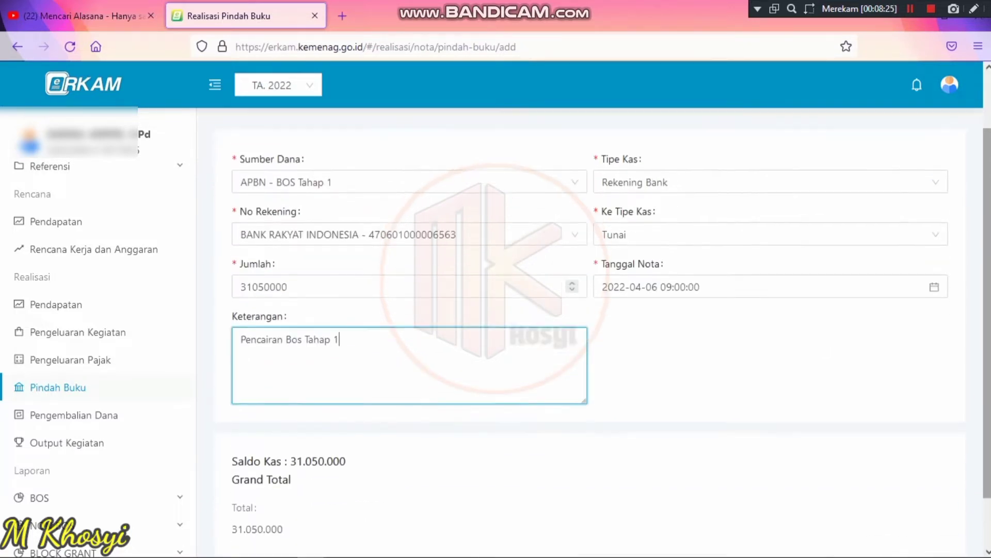
{"action": "scroll", "coordinate": [401, 445], "scroll_direction": "up", "scroll_amount": 2}
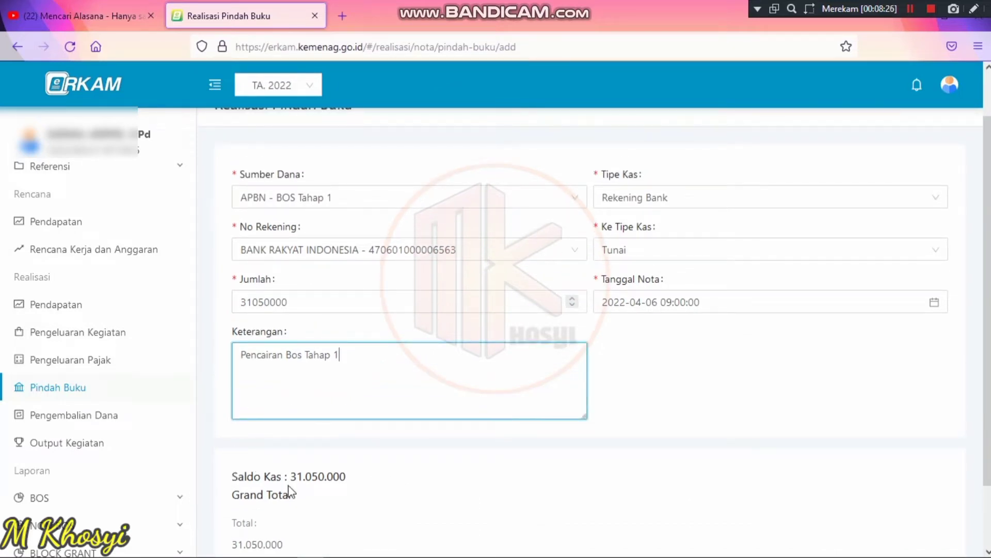
{"action": "scroll", "coordinate": [653, 508], "scroll_direction": "down", "scroll_amount": 2}
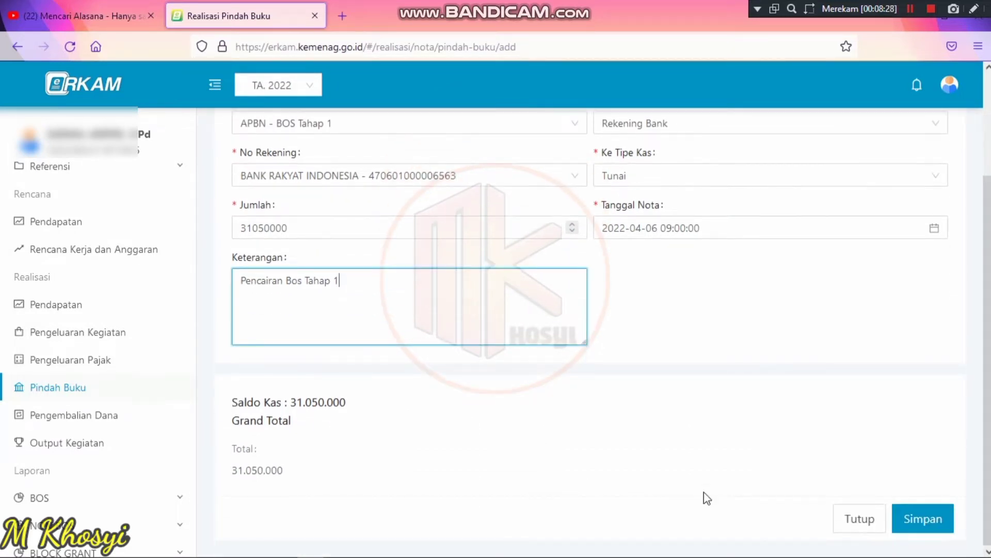
{"action": "left_click", "coordinate": [926, 519]}
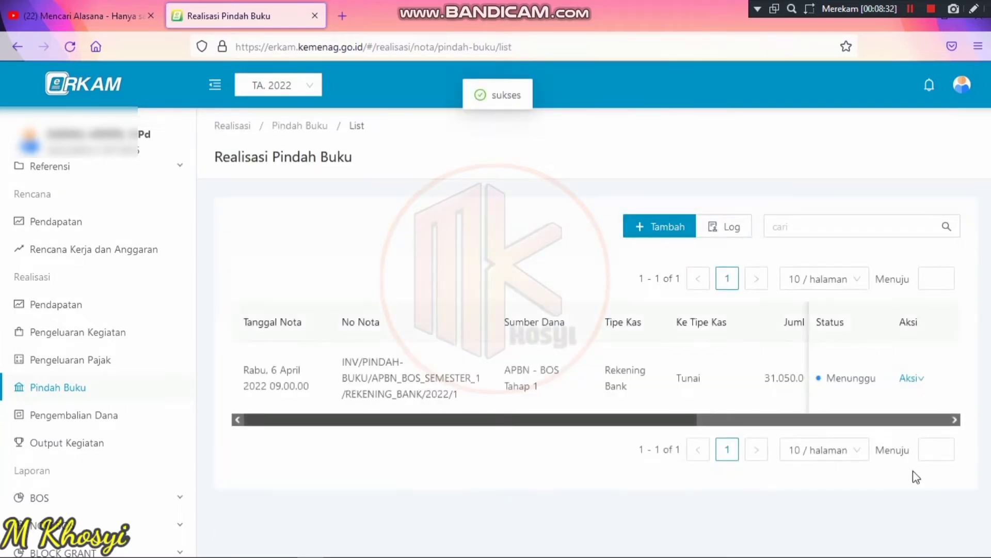
{"action": "left_click", "coordinate": [913, 383]}
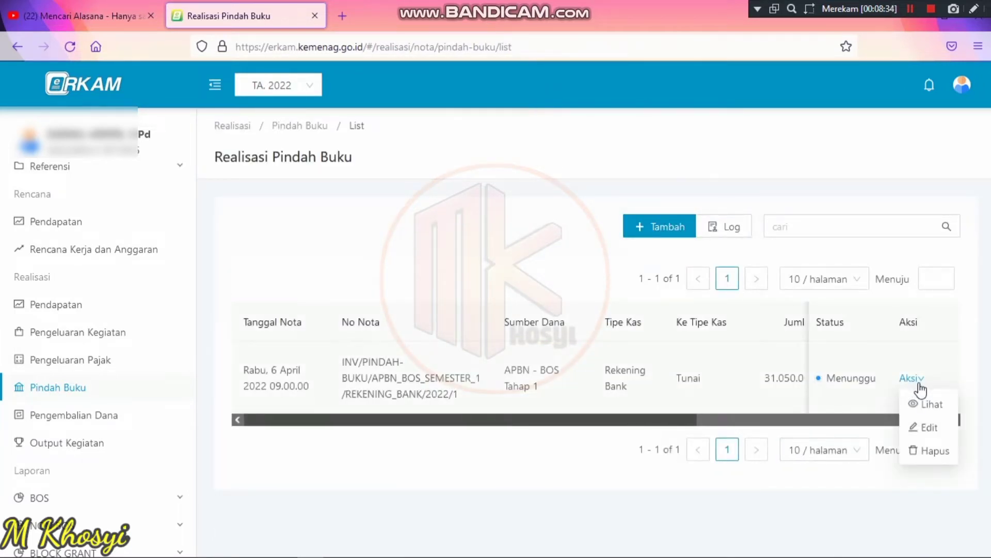
- Switch to the Chrome window and open the pending Pindah Buku realization from the approval notifications
{"action": "mouse_move", "coordinate": [283, 555]}
{"action": "left_click", "coordinate": [348, 549]}
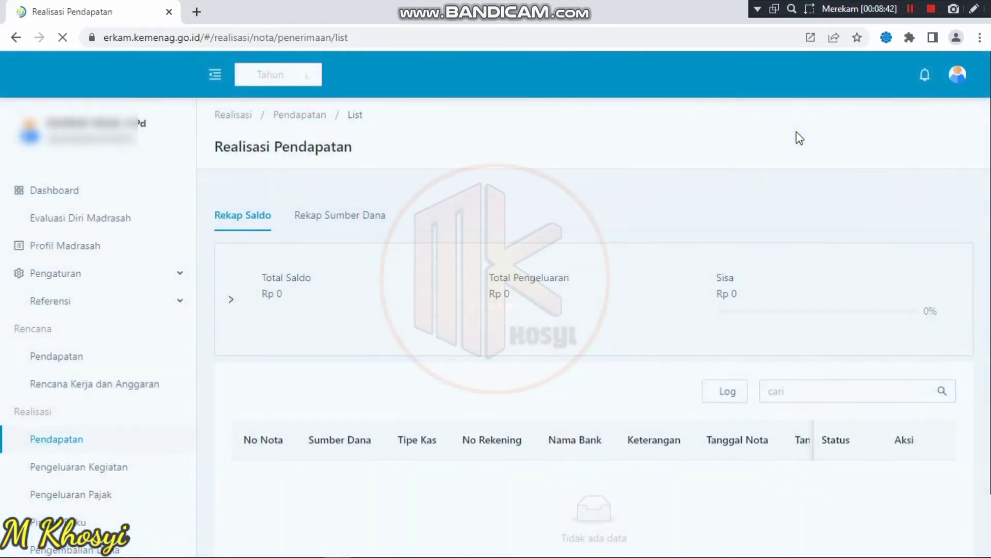
{"action": "left_click", "coordinate": [929, 76]}
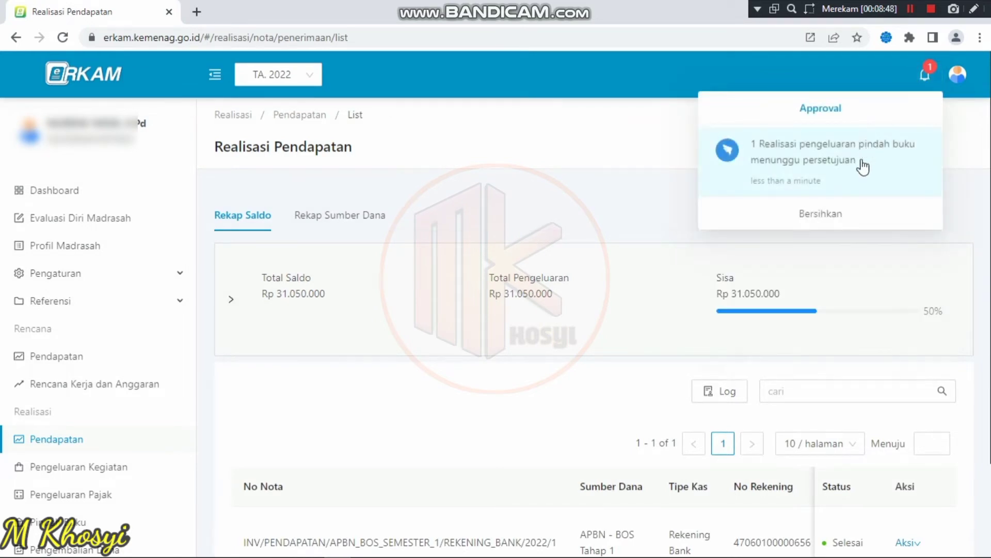
{"action": "left_click", "coordinate": [826, 164]}
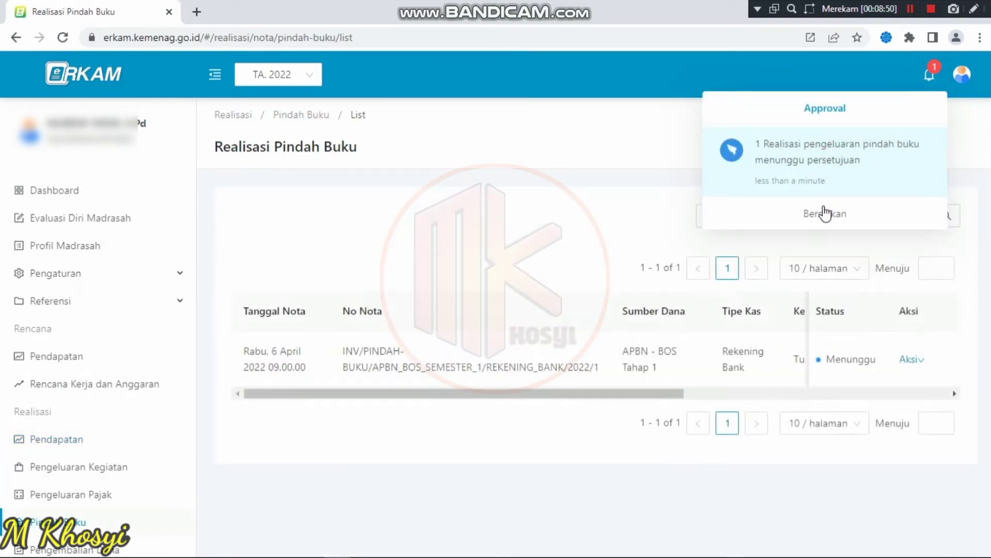
- Open the approval form of the pending Pindah Buku note and approve the note
{"action": "left_click", "coordinate": [914, 360]}
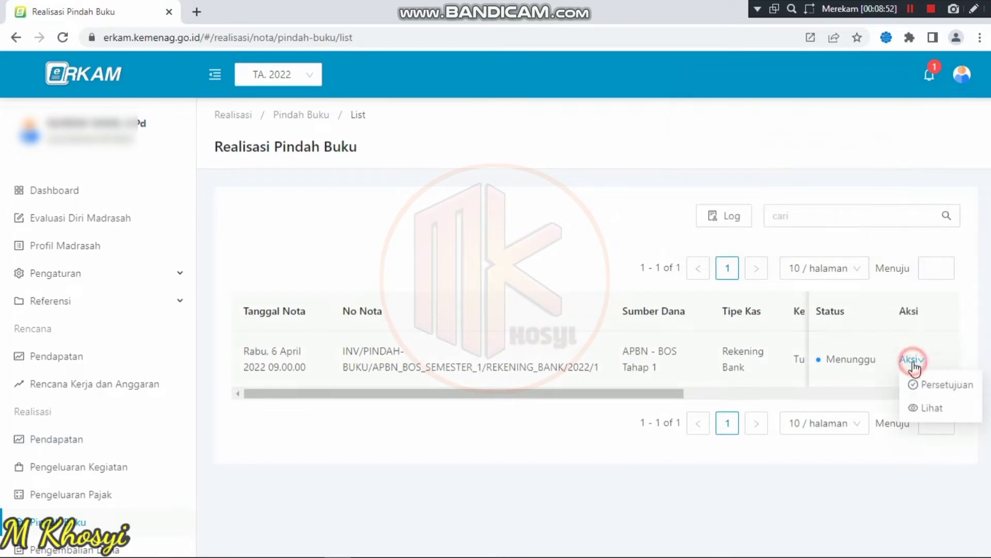
{"action": "left_click", "coordinate": [926, 383]}
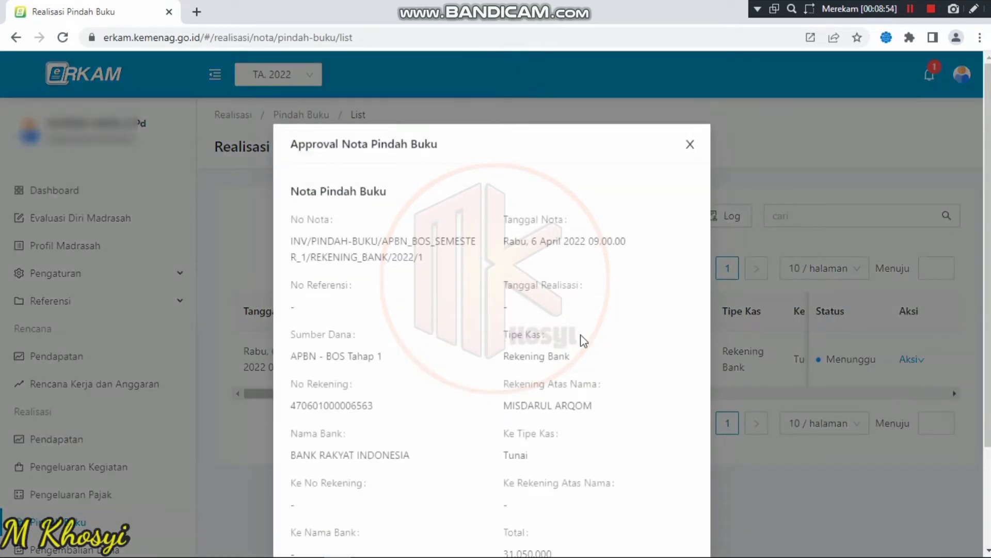
{"action": "scroll", "coordinate": [652, 392], "scroll_direction": "down", "scroll_amount": 3}
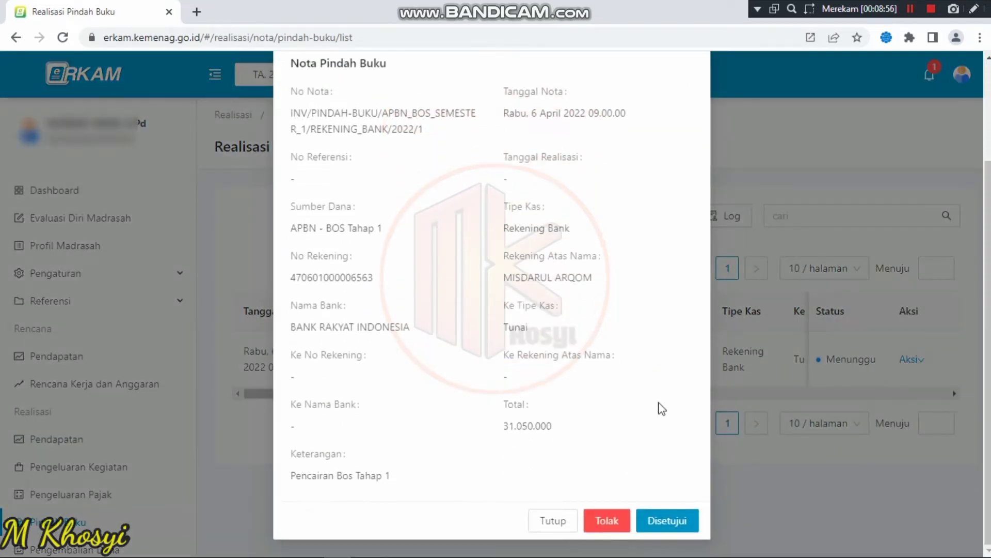
{"action": "left_click", "coordinate": [676, 521]}
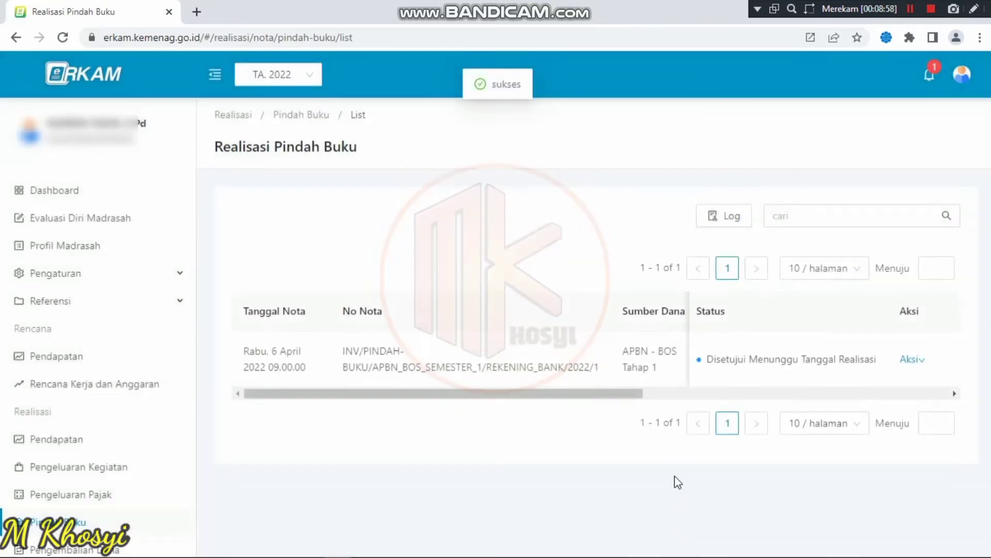
- Switch back to the Firefox window and open the Tanggal Realisasi form for the approved Pindah Buku note
{"action": "mouse_move", "coordinate": [317, 552]}
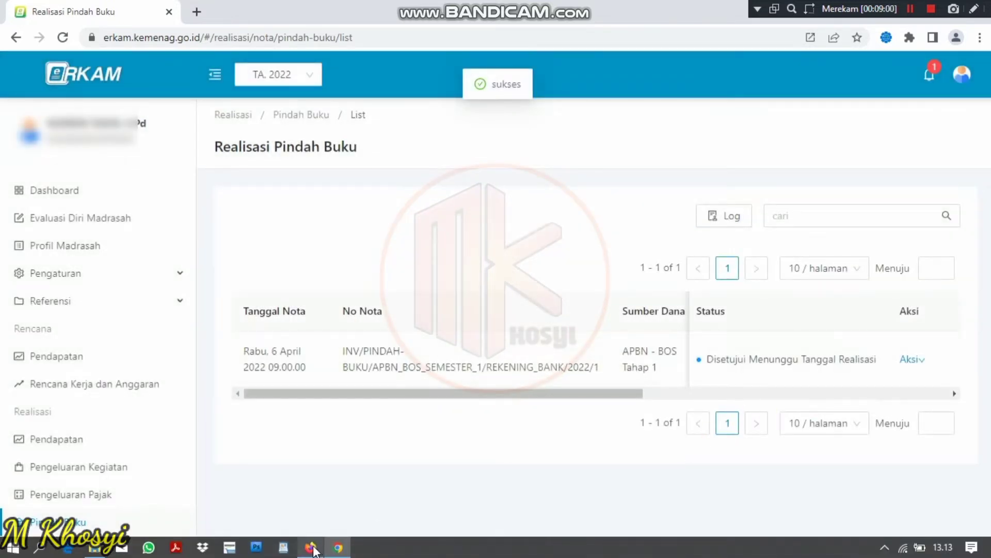
{"action": "left_click", "coordinate": [310, 547]}
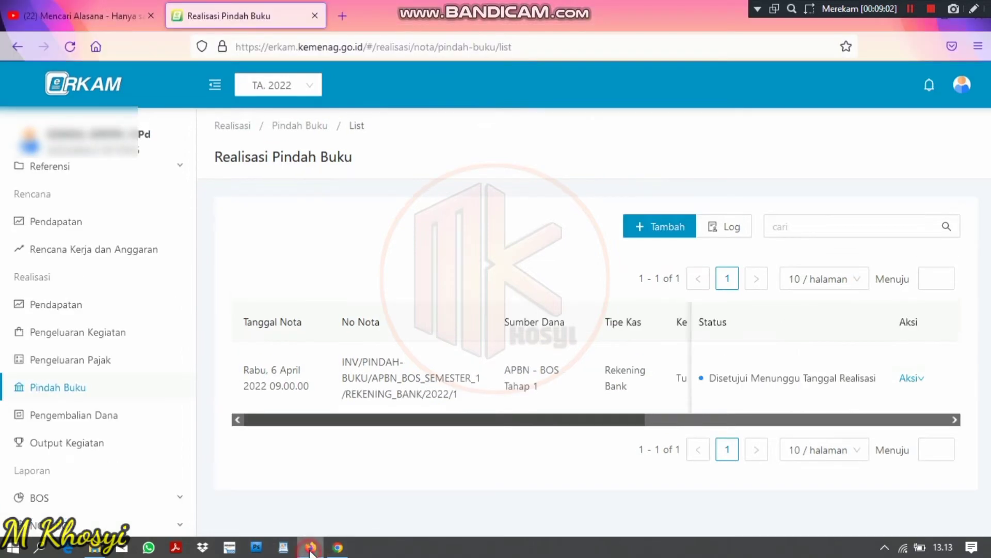
{"action": "left_click", "coordinate": [914, 379]}
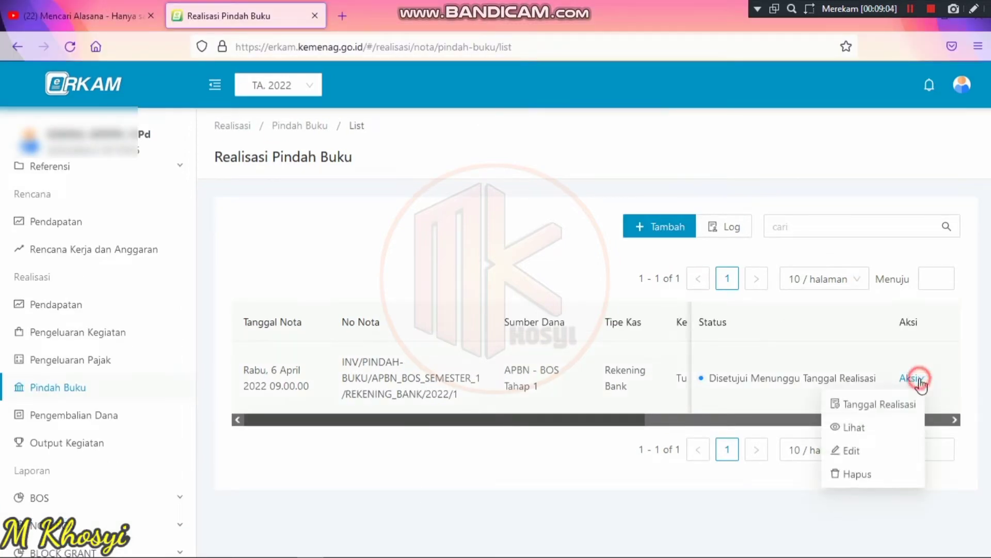
{"action": "left_click", "coordinate": [884, 404]}
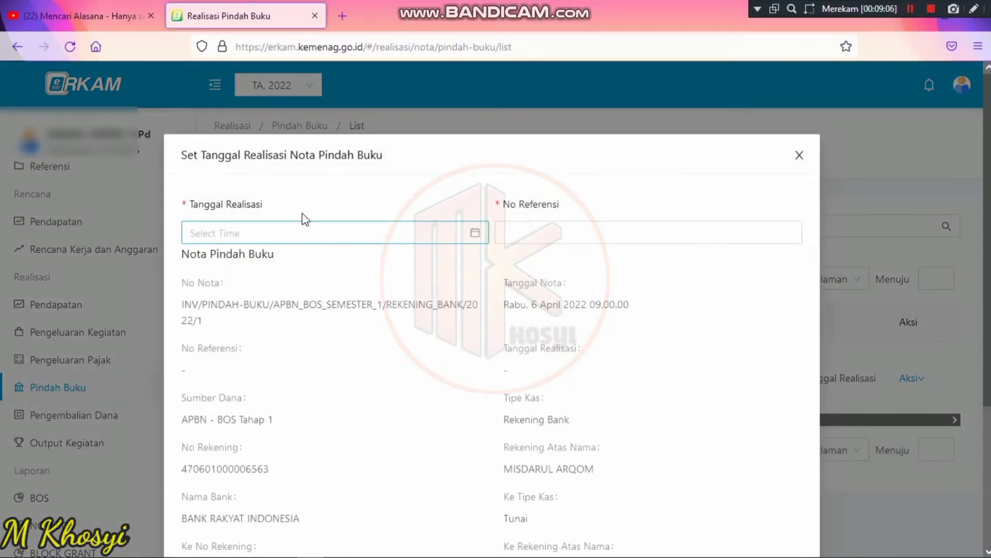
{"action": "left_click", "coordinate": [323, 232]}
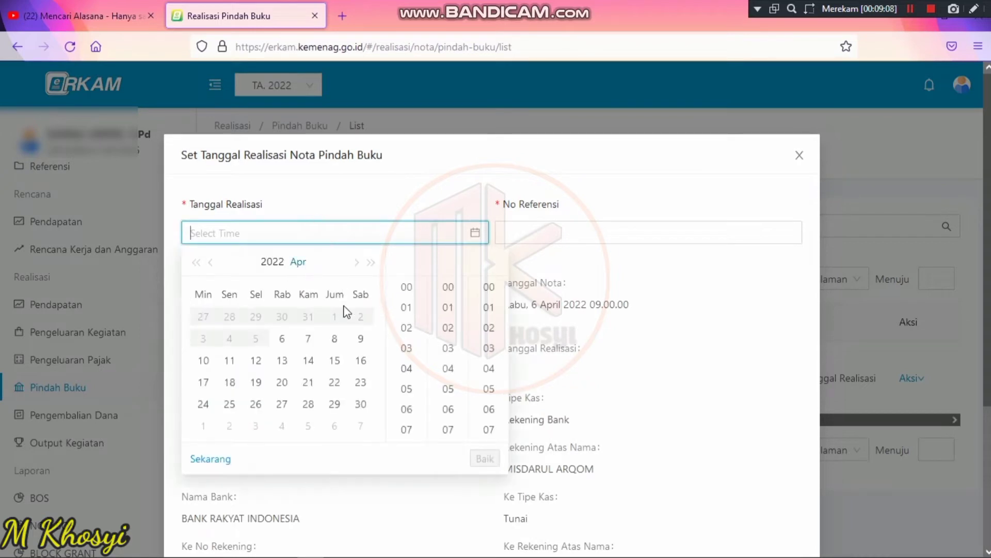
{"action": "left_click", "coordinate": [282, 340]}
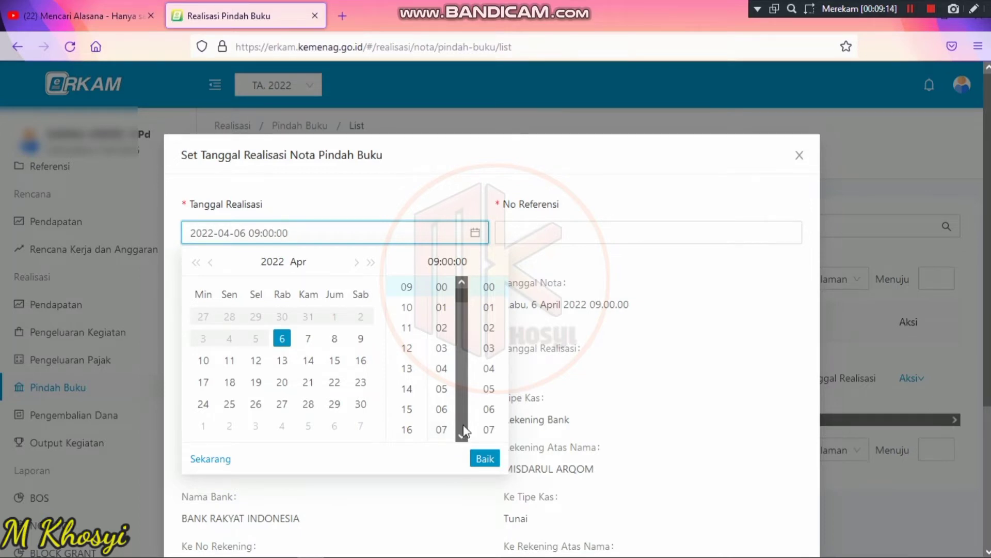
{"action": "left_click", "coordinate": [485, 459]}
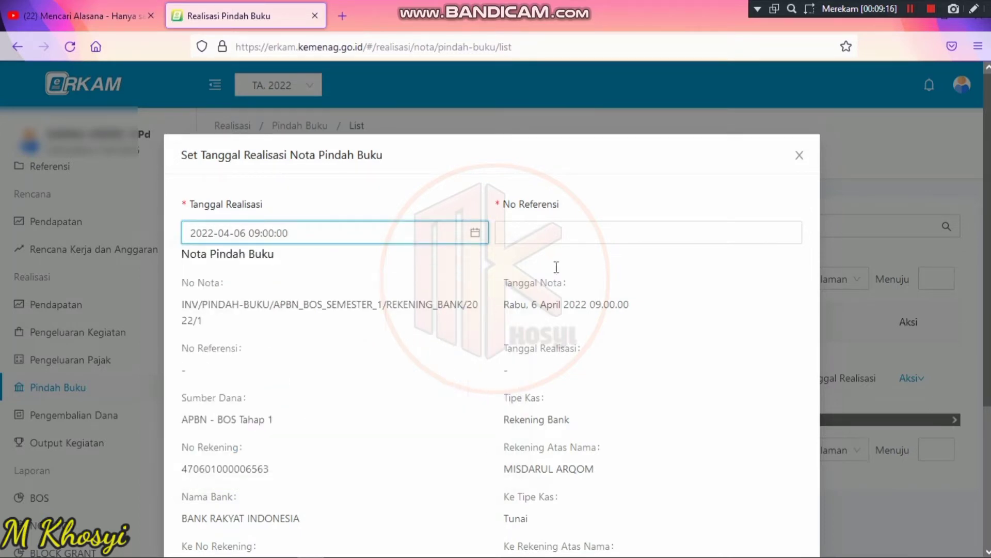
- Enter "002/BOS/MI.DA/IV/2022" as the No Referensi of the Pindah Buku note and save the realization date form
{"action": "left_click", "coordinate": [565, 241]}
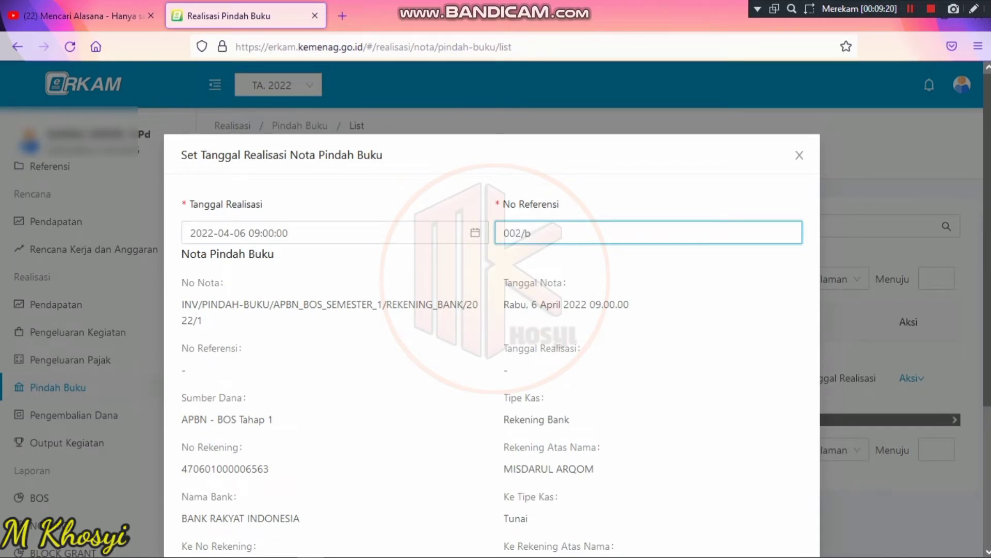
{"action": "key", "text": "Caps_Lock"}
{"action": "type", "text": "BO"}
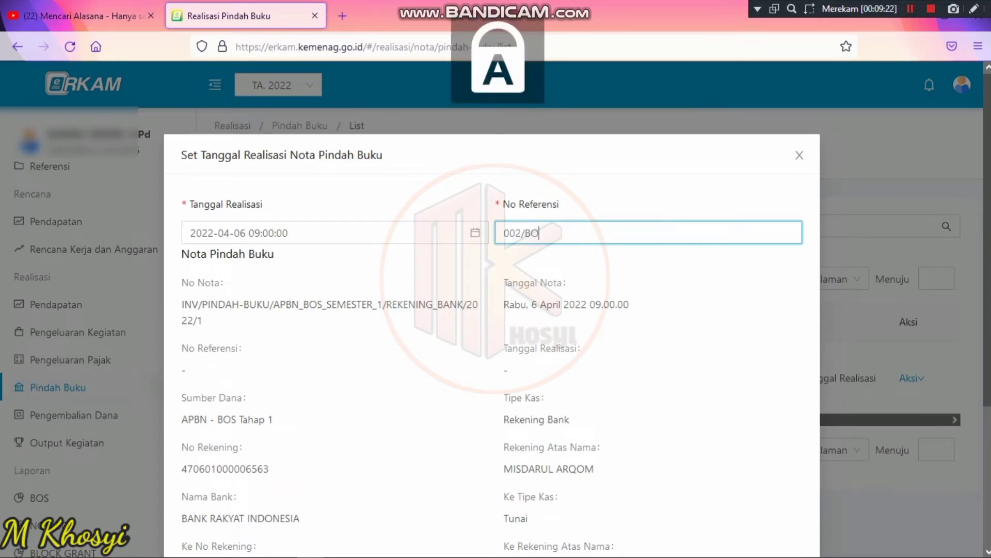
{"action": "type", "text": "S/MI.DA/IV/2022"}
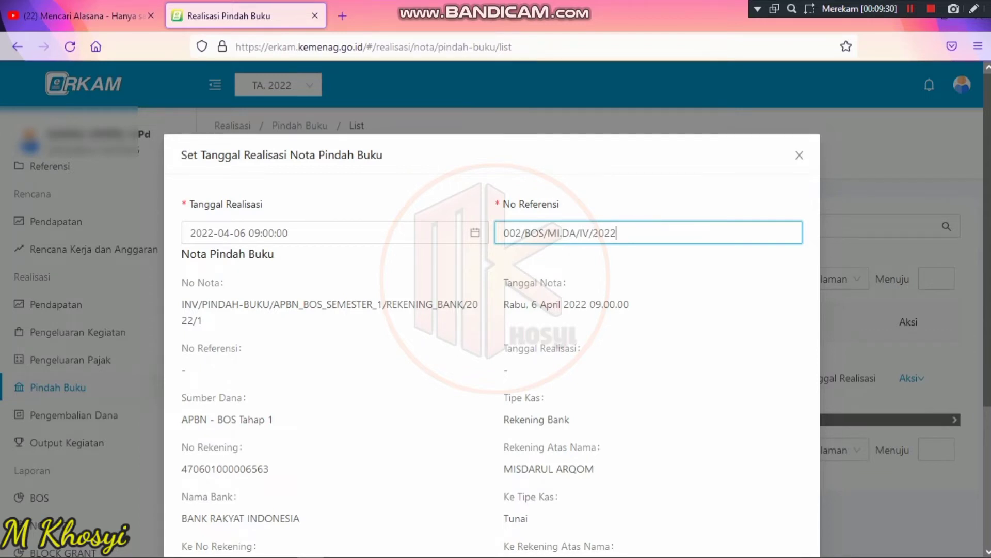
{"action": "scroll", "coordinate": [491, 310], "scroll_direction": "down", "scroll_amount": 4}
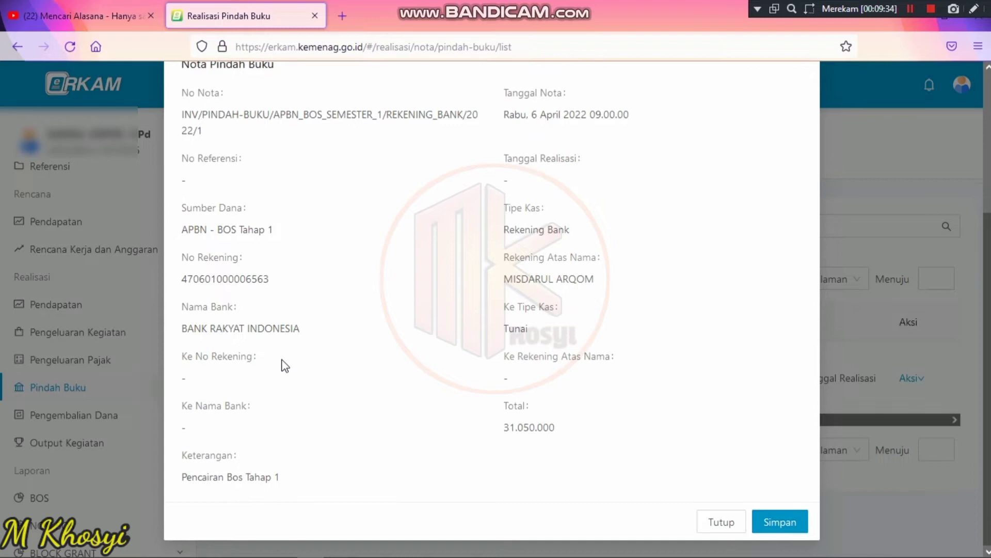
{"action": "left_click", "coordinate": [780, 523]}
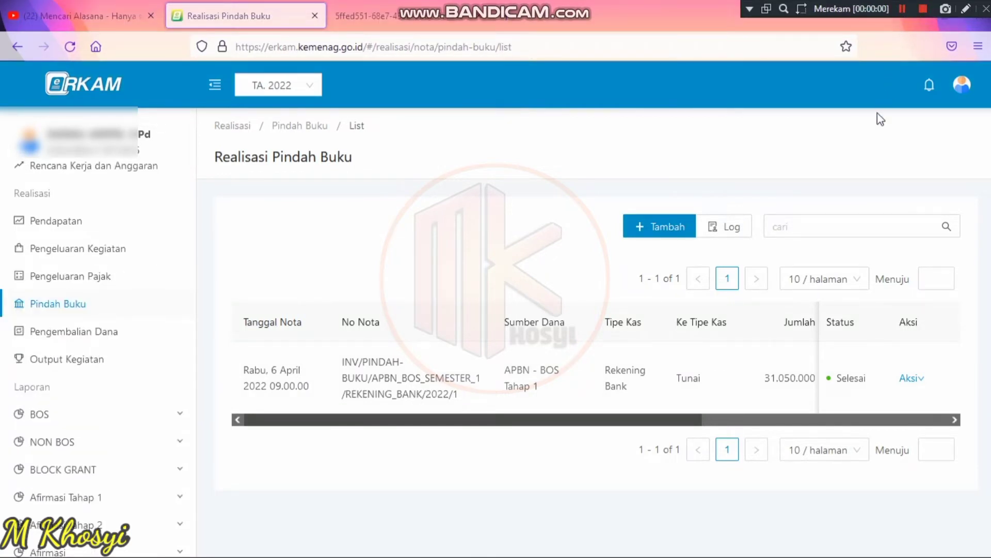
- Review the Realisasi Pendapatan and Pindah Buku lists, ending on the Pengeluaran Kegiatan list
{"action": "left_click", "coordinate": [859, 125]}
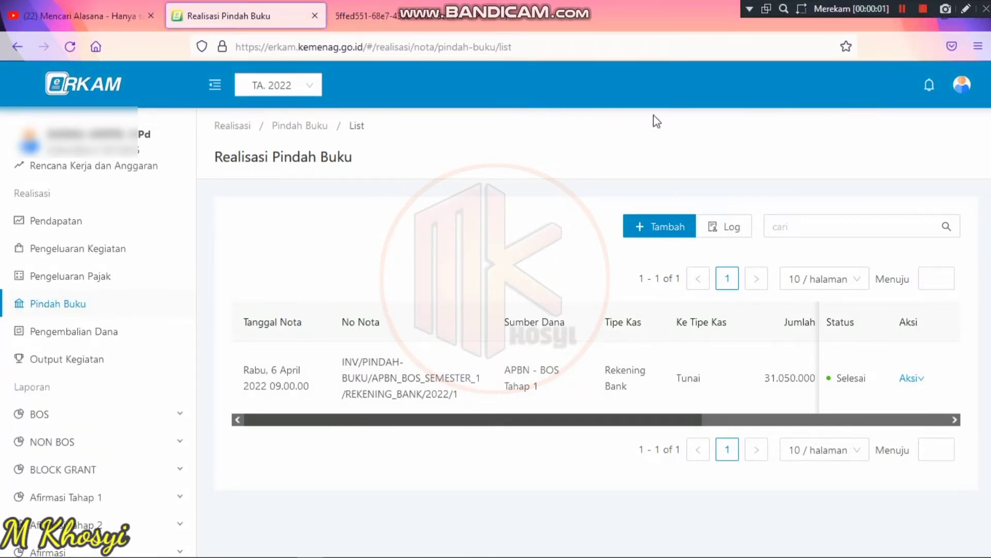
{"action": "left_click", "coordinate": [69, 226]}
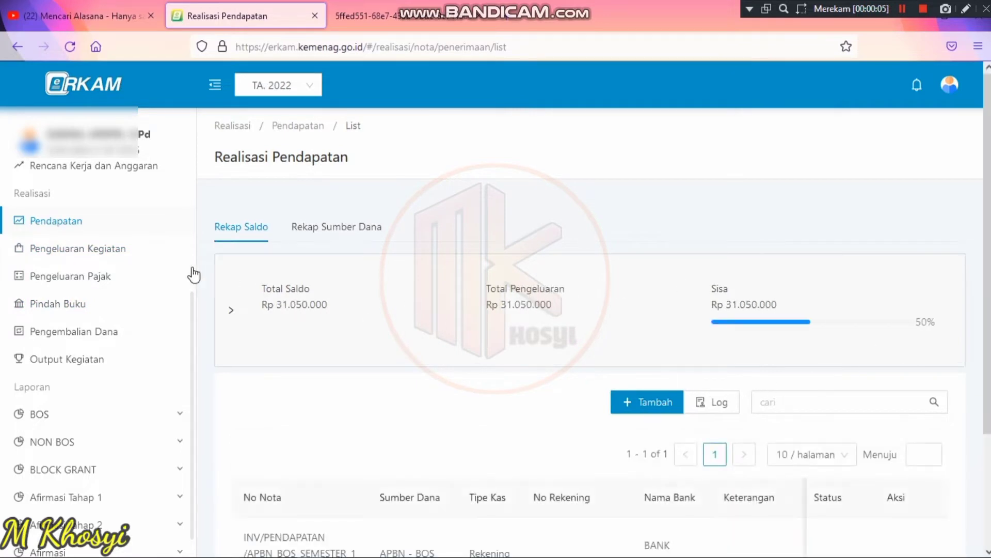
{"action": "left_click", "coordinate": [58, 308]}
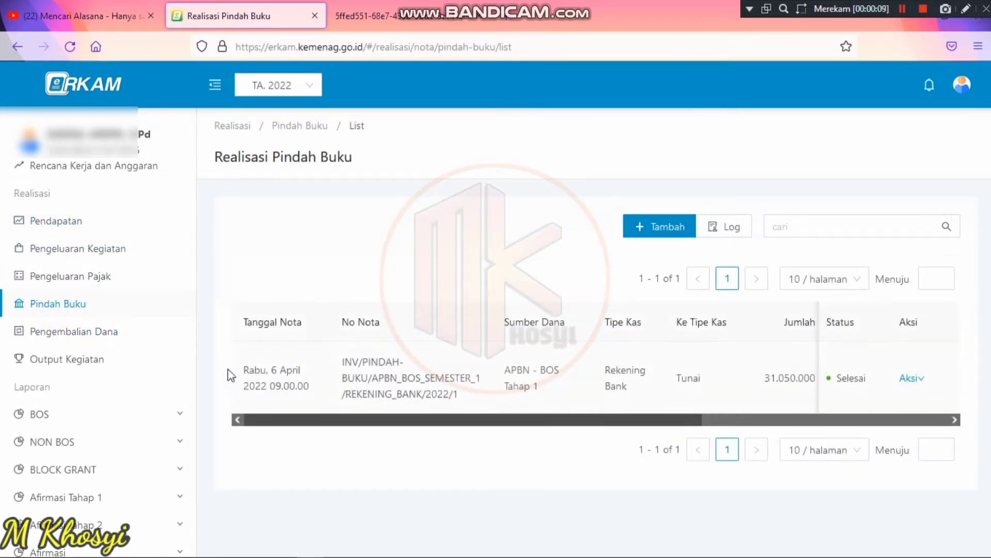
{"action": "left_click", "coordinate": [56, 251]}
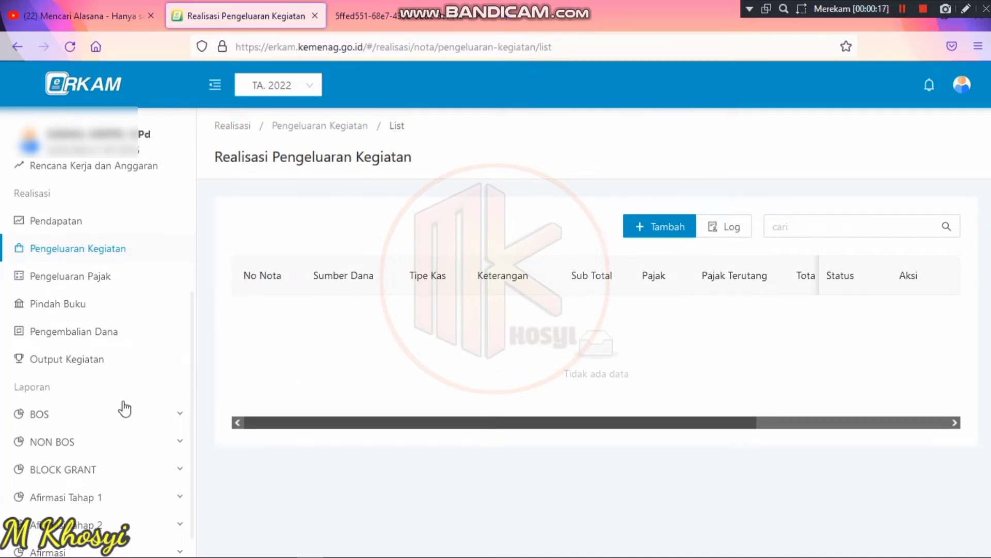
- Expand the BOS reports and open the RKAM (BOS K1) report
{"action": "left_click", "coordinate": [51, 413]}
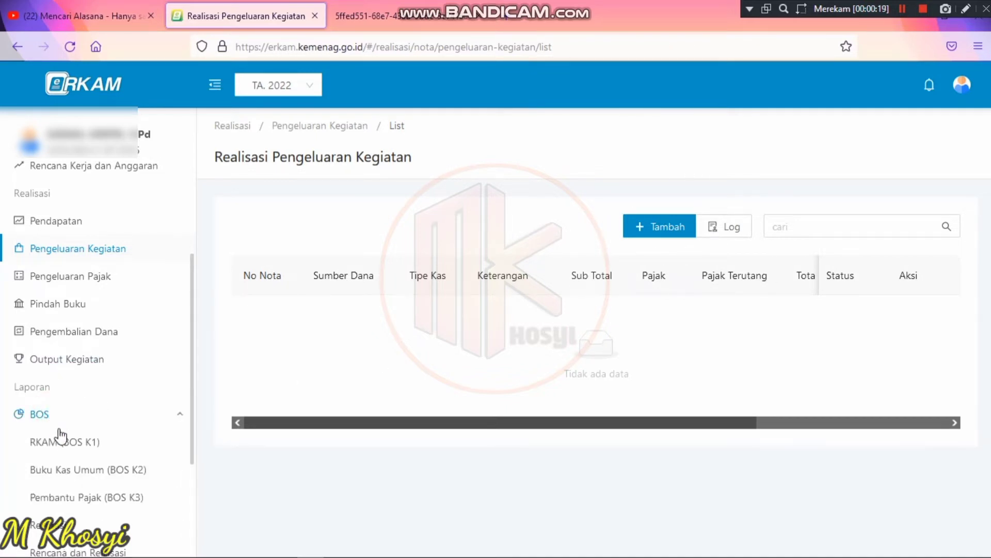
{"action": "left_click", "coordinate": [37, 415]}
{"action": "left_click", "coordinate": [39, 415]}
{"action": "left_click", "coordinate": [58, 447]}
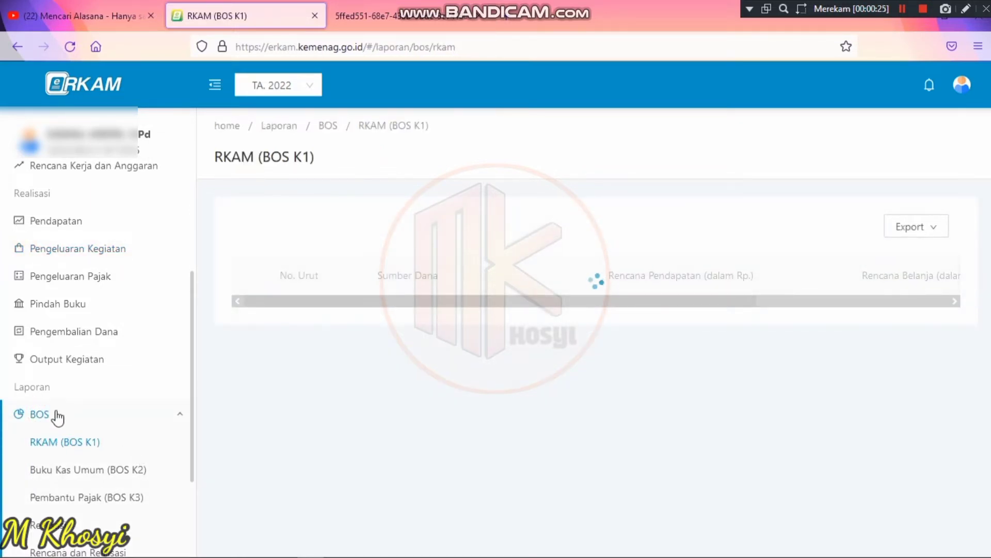
- Copy the activity name "Penyusunan Pembagian Tugas Guru dan Jadwal Pelajaran" from row 3 of the opened RKAM PDF
{"action": "left_click", "coordinate": [399, 7]}
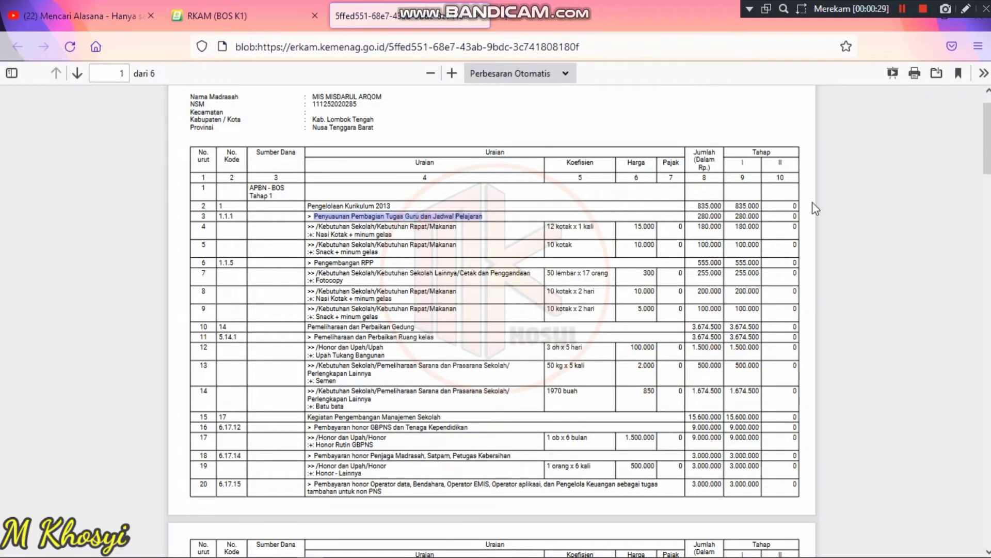
{"action": "mouse_move", "coordinate": [989, 151]}
{"action": "left_mouse_down"}
{"action": "mouse_move", "coordinate": [987, 427]}
{"action": "mouse_move", "coordinate": [988, 142]}
{"action": "mouse_move", "coordinate": [987, 161]}
{"action": "left_mouse_up"}
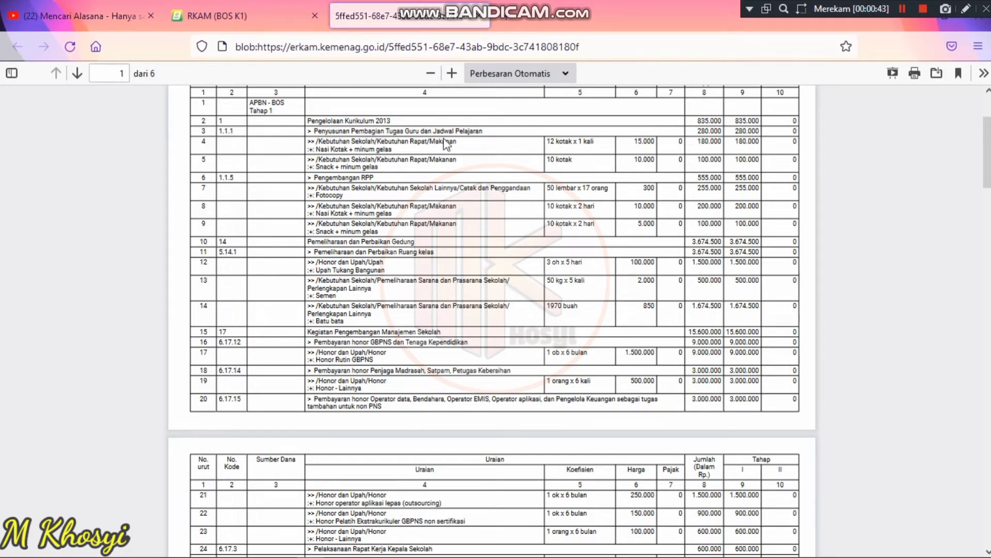
{"action": "left_click_drag", "start_coordinate": [485, 132], "coordinate": [332, 133]}
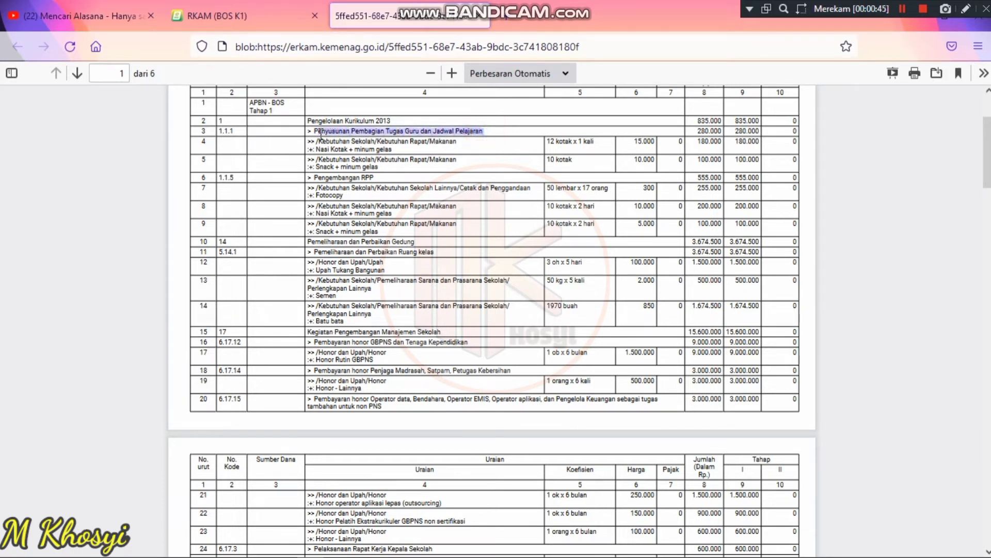
{"action": "right_click", "coordinate": [341, 129]}
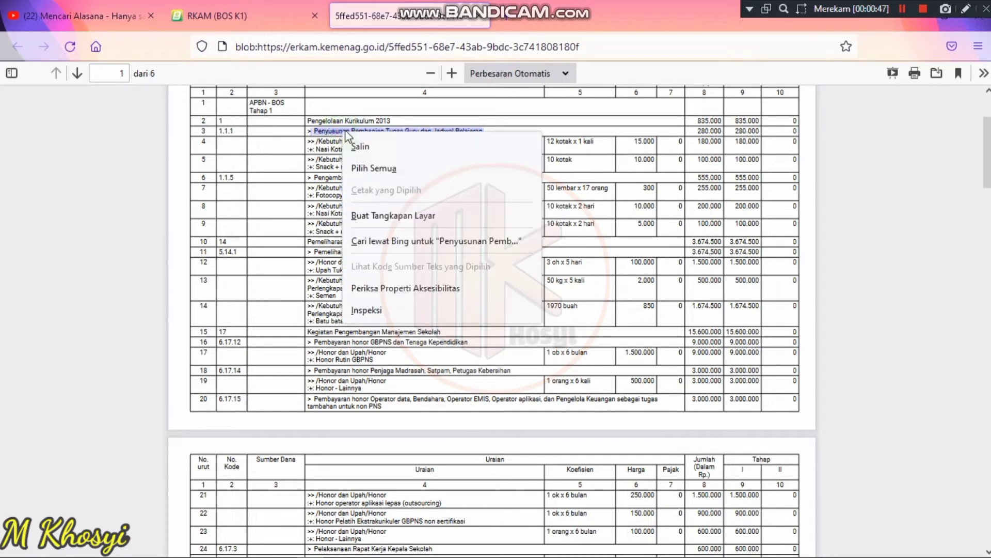
{"action": "left_click", "coordinate": [357, 151]}
- Return to the eRKAM page and start a new Pengeluaran Kegiatan realization
{"action": "left_click", "coordinate": [259, 15]}
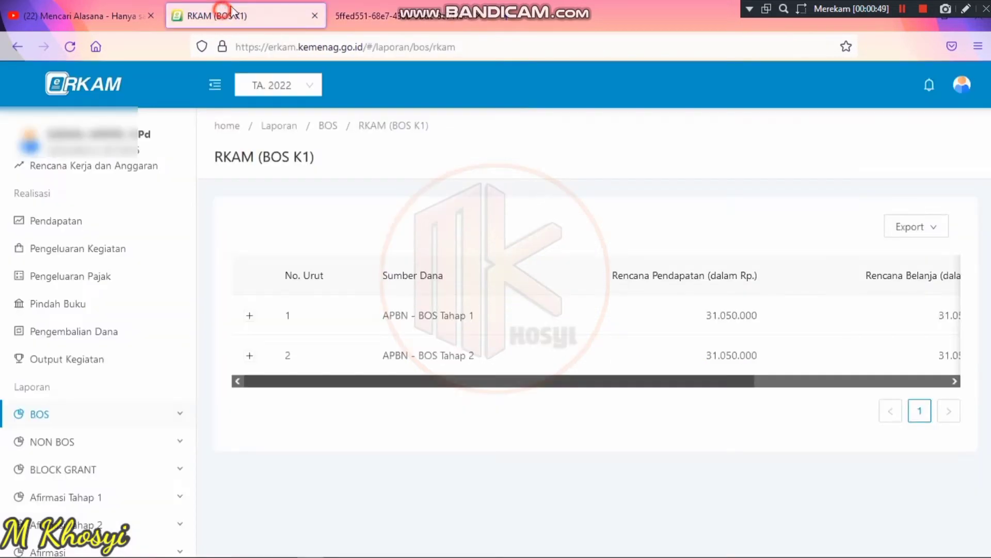
{"action": "left_click", "coordinate": [57, 252]}
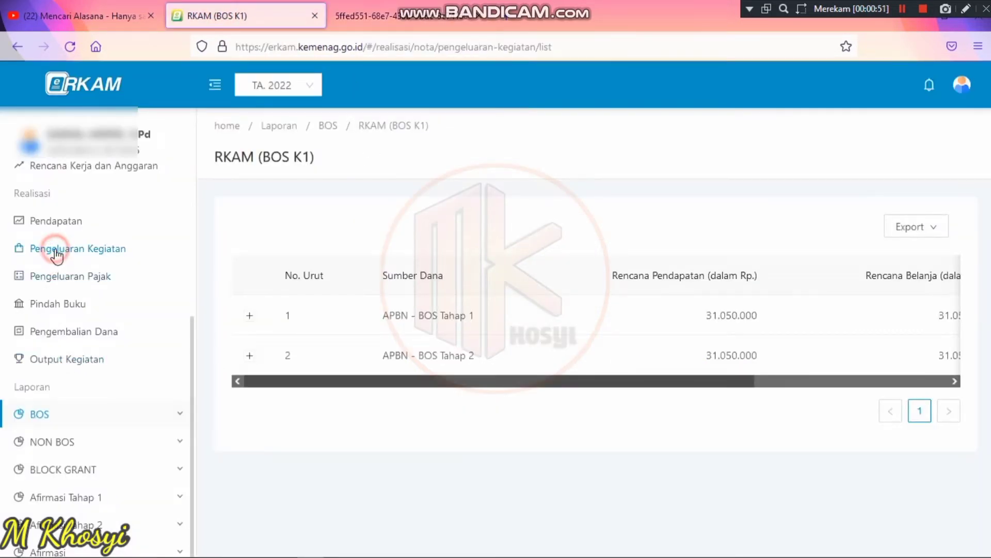
{"action": "left_click", "coordinate": [648, 230]}
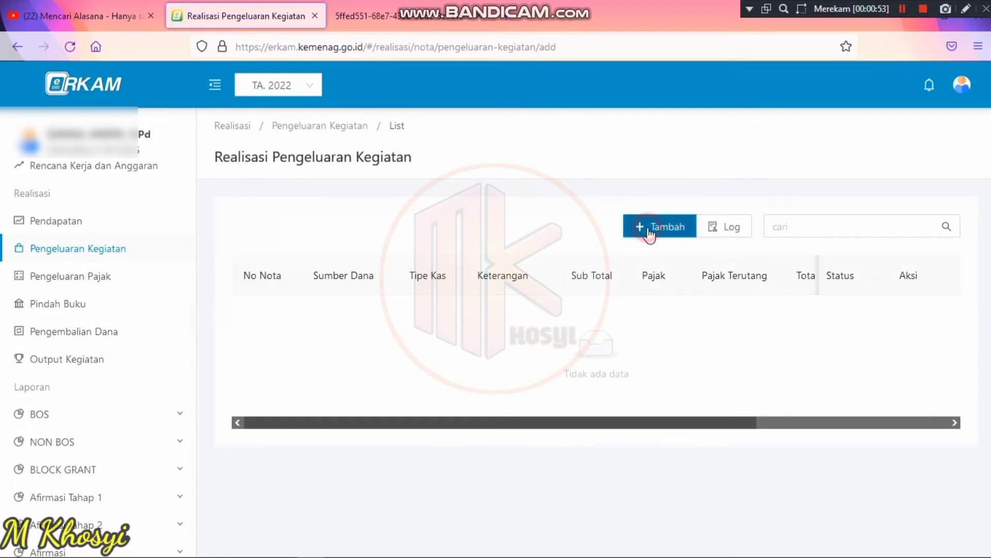
- Set Sumber Dana to APBN - BOS Tahap 1, with Tunai as both Tipe Kas and Metode Pembayaran
{"action": "left_click", "coordinate": [340, 245]}
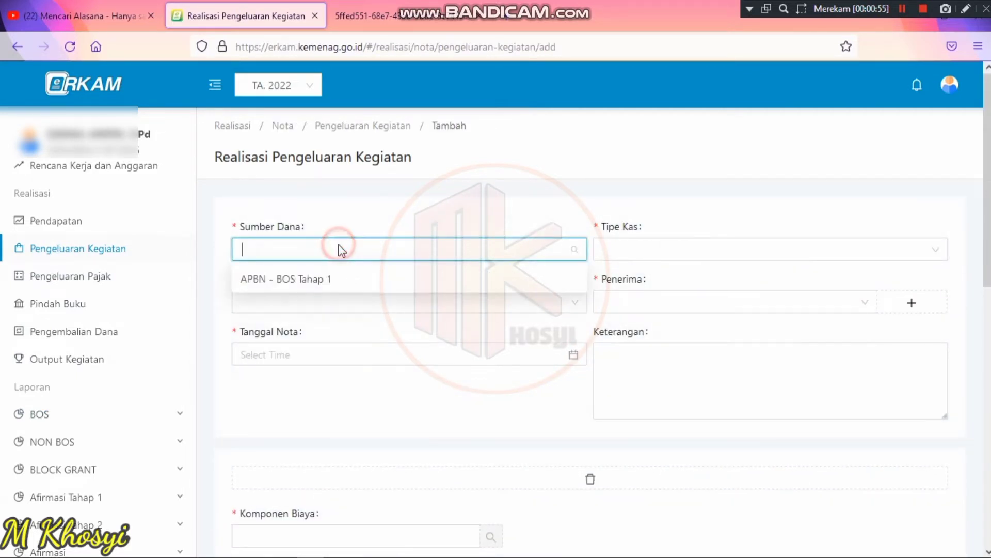
{"action": "left_click", "coordinate": [302, 282]}
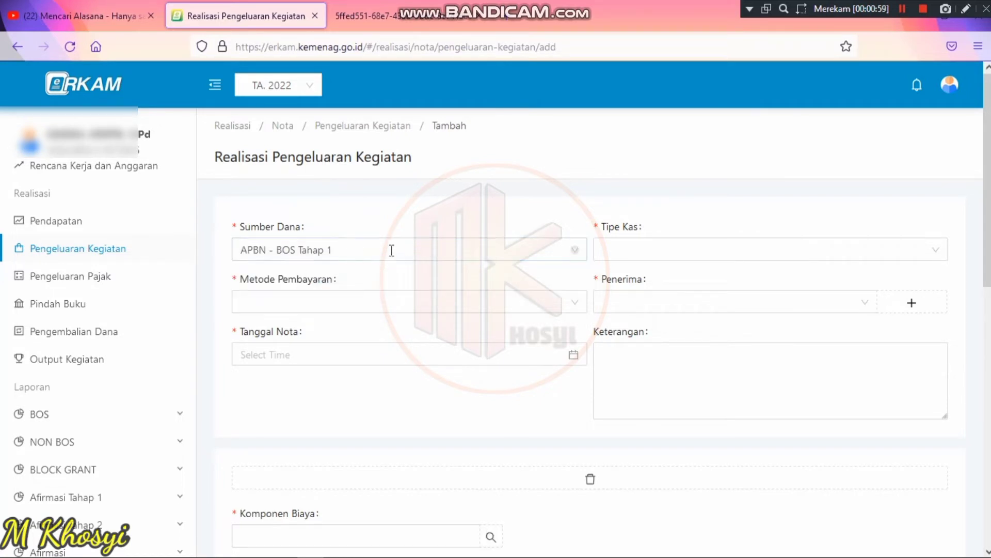
{"action": "left_click", "coordinate": [646, 255]}
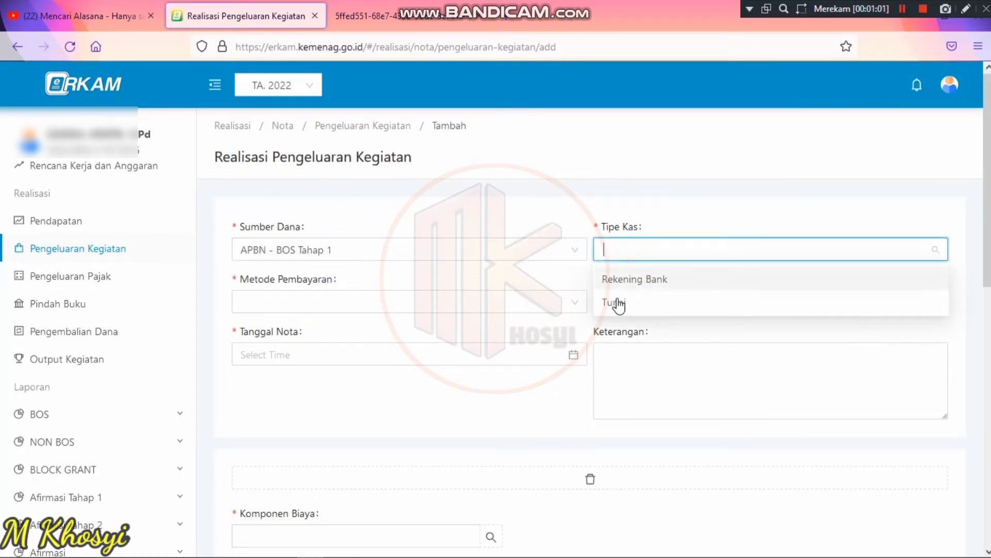
{"action": "left_click", "coordinate": [617, 302]}
{"action": "left_click", "coordinate": [312, 302]}
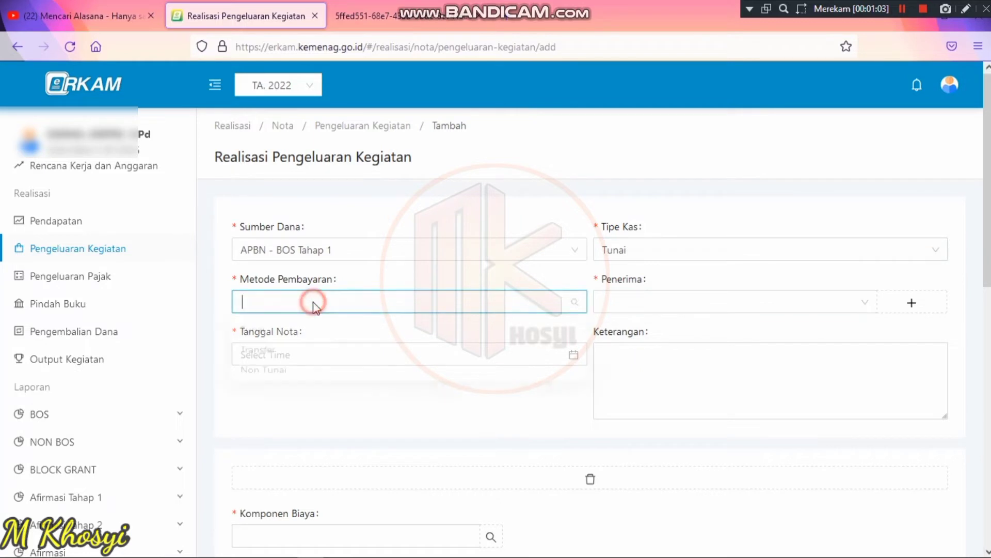
{"action": "left_click", "coordinate": [260, 331]}
- Examine where recipients can be added, both at the form's Penerima field and at the Penerima entry in the site navigation
{"action": "left_click", "coordinate": [661, 304]}
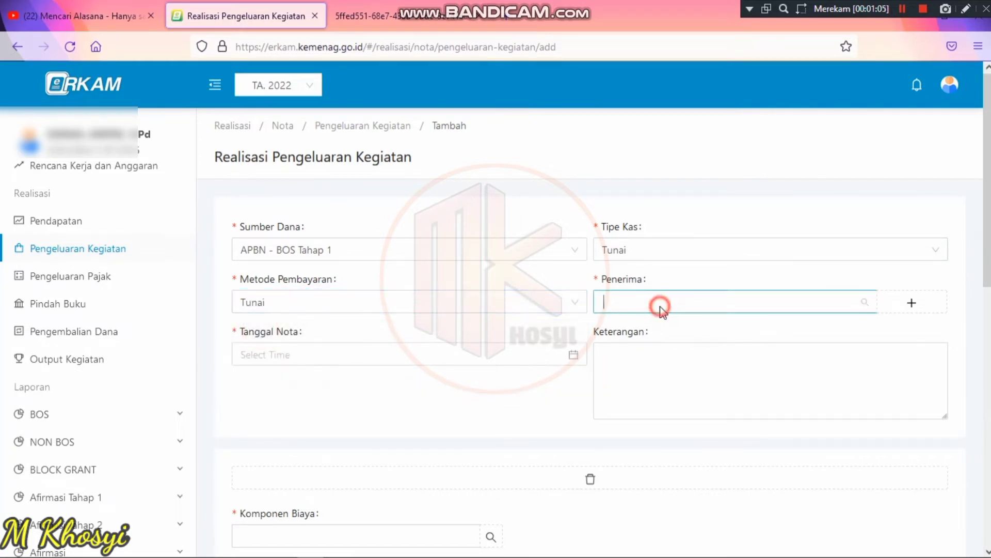
{"action": "left_click", "coordinate": [912, 309]}
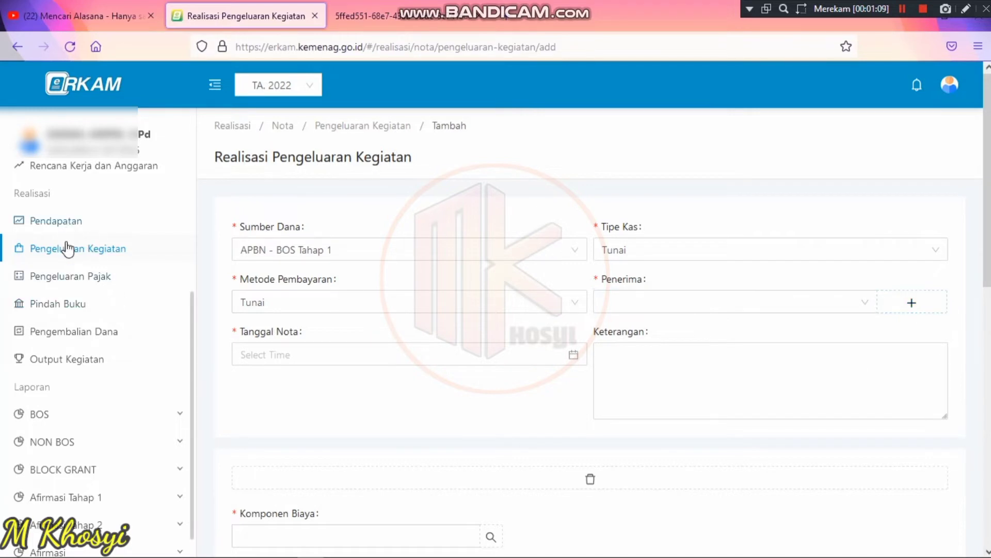
{"action": "scroll", "coordinate": [64, 344], "scroll_direction": "down", "scroll_amount": 1}
{"action": "scroll", "coordinate": [59, 343], "scroll_direction": "up", "scroll_amount": 1}
{"action": "scroll", "coordinate": [66, 337], "scroll_direction": "down", "scroll_amount": 2}
{"action": "scroll", "coordinate": [71, 252], "scroll_direction": "down", "scroll_amount": 1}
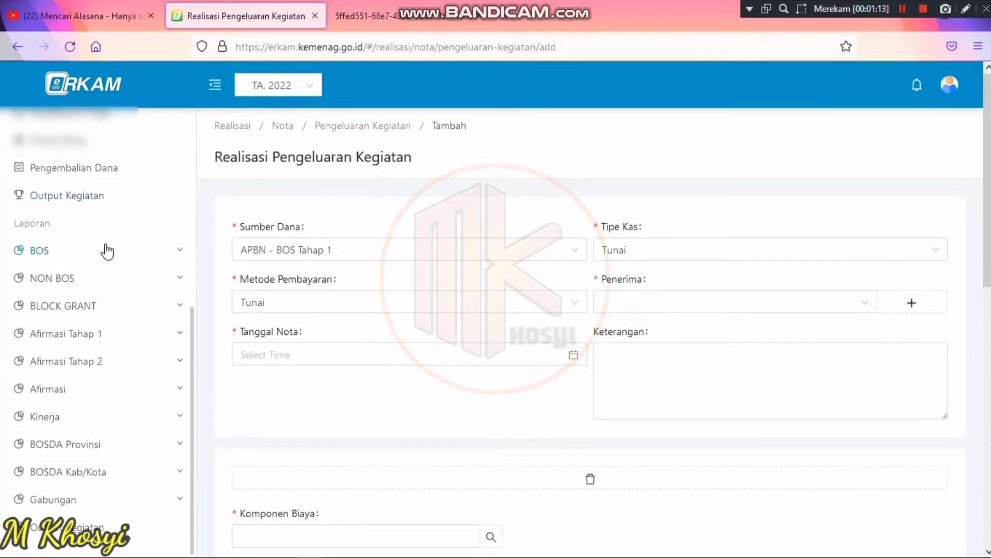
{"action": "left_click_drag", "start_coordinate": [195, 350], "coordinate": [202, 204]}
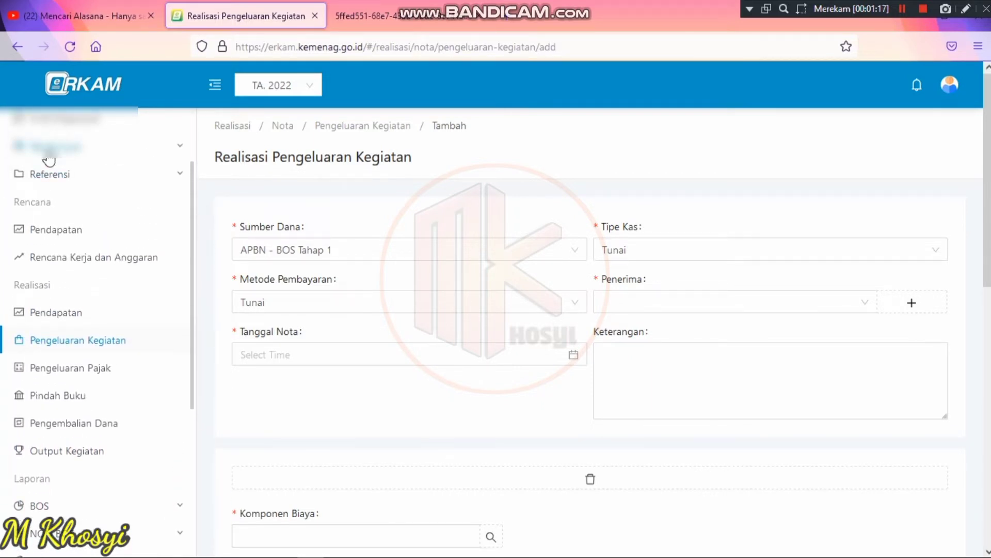
{"action": "left_click", "coordinate": [66, 146]}
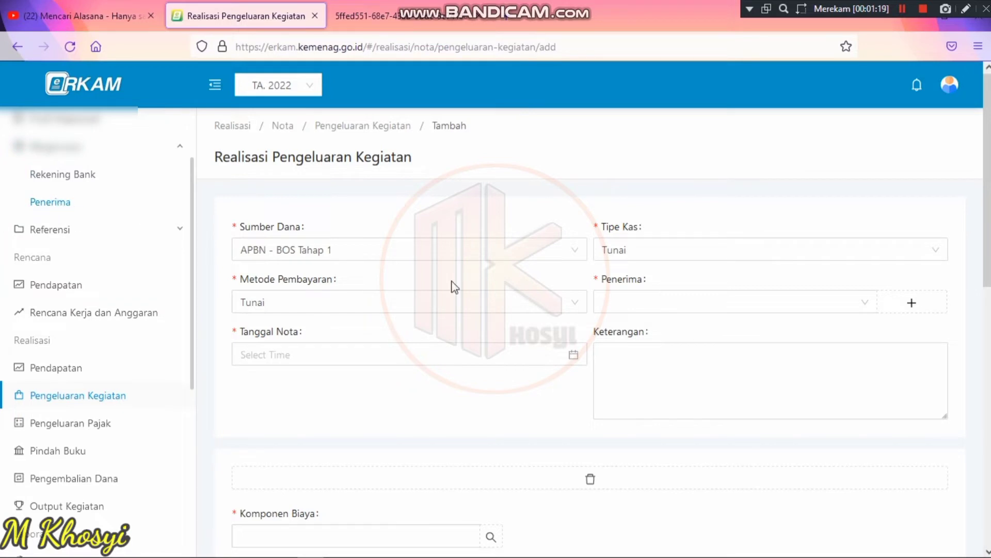
- Start adding a new recipient from the expenditure form, with Tipe Penerima Penyedia and the name "UD BALQIS"
{"action": "left_click", "coordinate": [914, 303]}
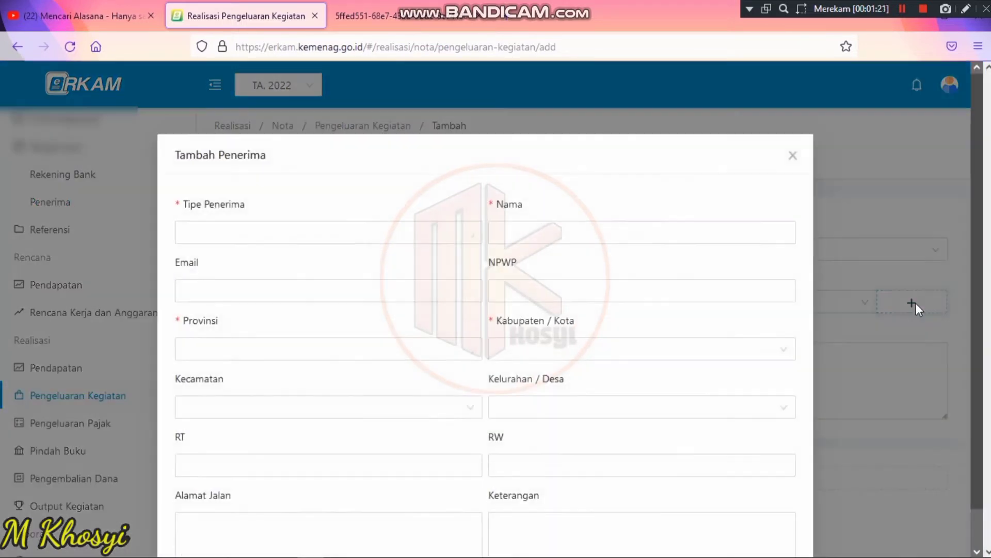
{"action": "left_click", "coordinate": [288, 232]}
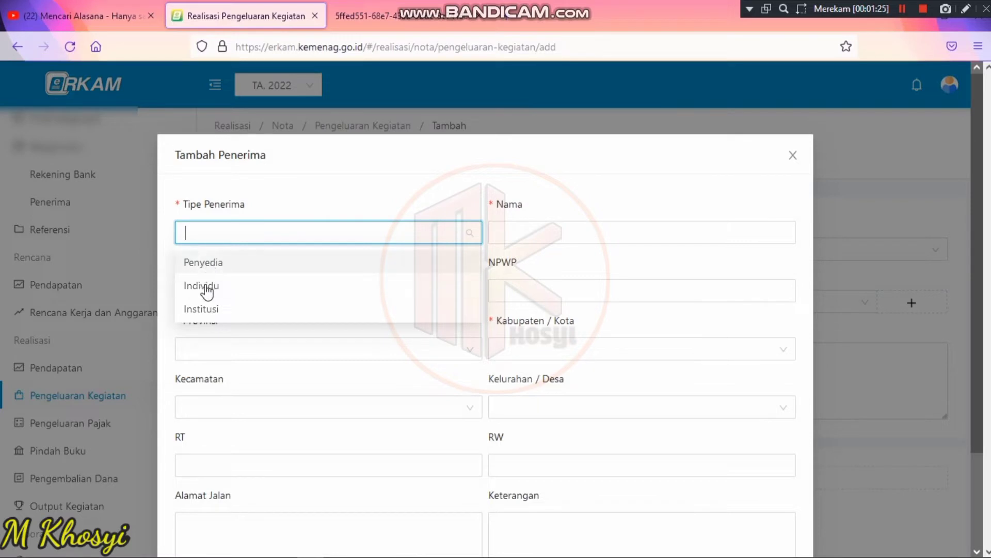
{"action": "left_click", "coordinate": [206, 285]}
{"action": "left_click", "coordinate": [236, 233]}
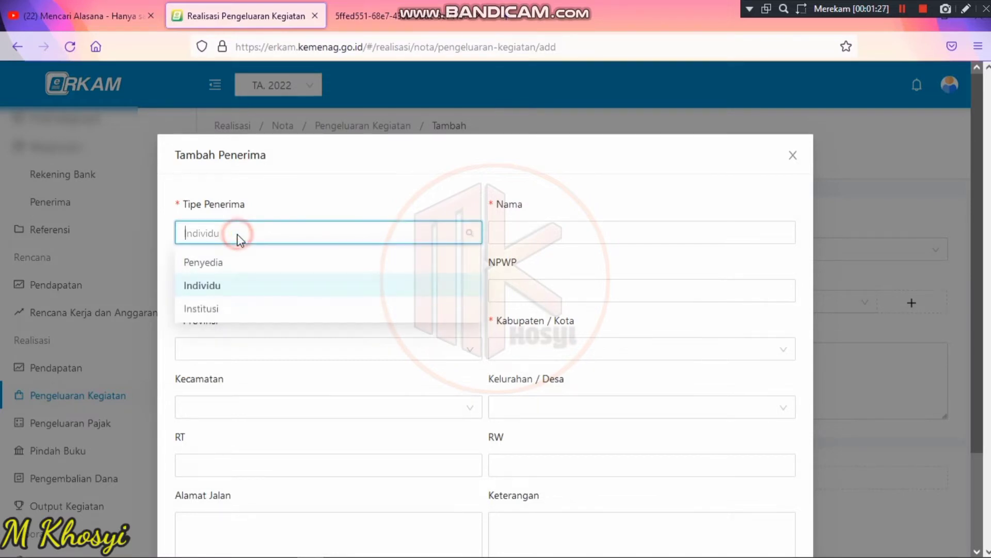
{"action": "left_click", "coordinate": [229, 264]}
{"action": "left_click", "coordinate": [587, 237]}
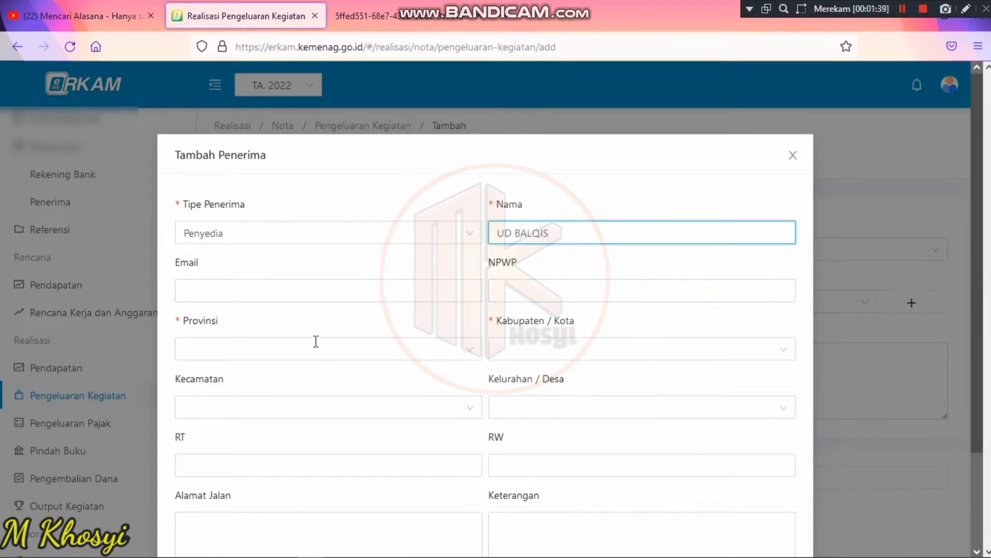
- Set the new recipient's Provinsi to Nusa Tenggara Barat and Kabupaten / Kota to Kab. Lombok Tengah
{"action": "left_click", "coordinate": [316, 345]}
{"action": "type", "text": "NU"}
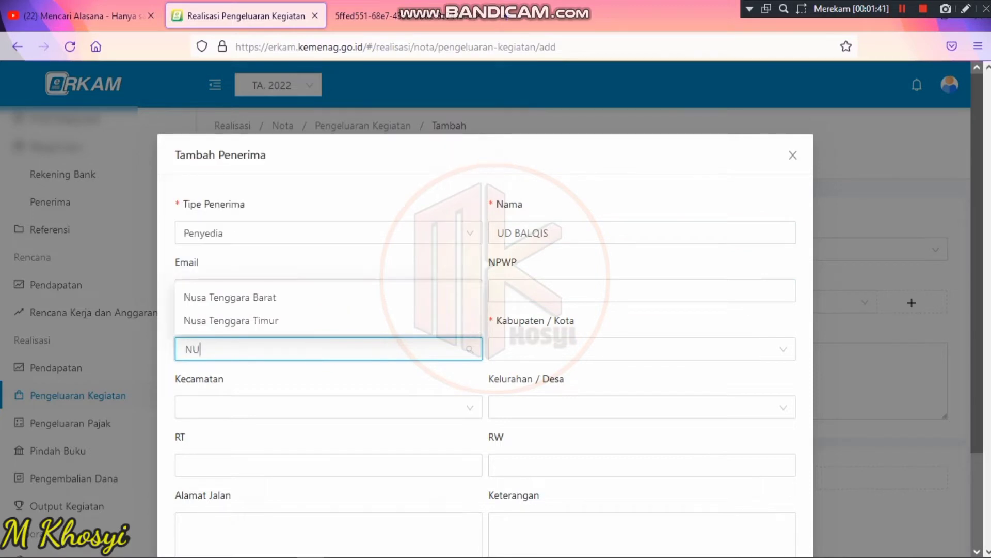
{"action": "left_click", "coordinate": [230, 297]}
{"action": "left_click", "coordinate": [549, 351]}
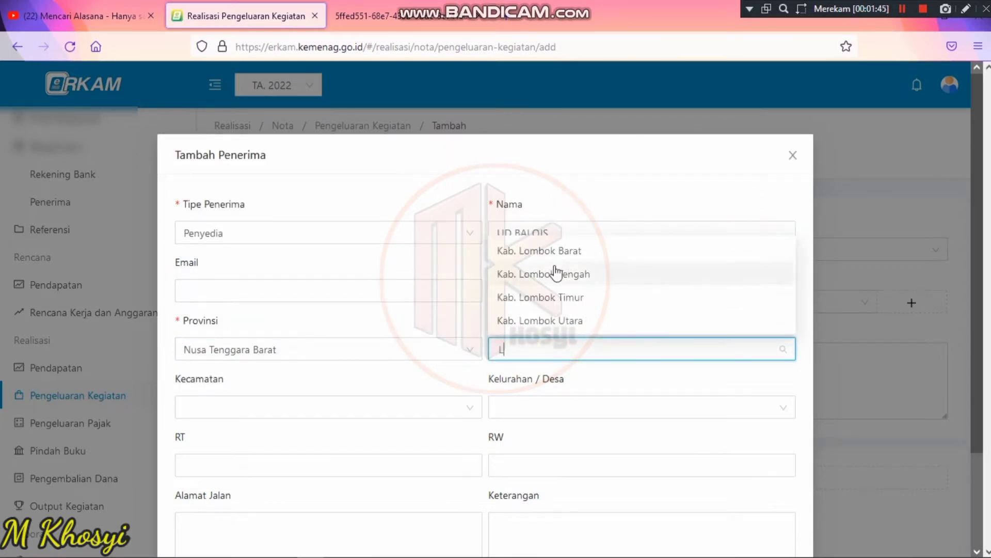
{"action": "left_click", "coordinate": [557, 272]}
- Choose the recipient's Kecamatan and Kelurahan / Desa to match the supplier's address
{"action": "left_click", "coordinate": [298, 416]}
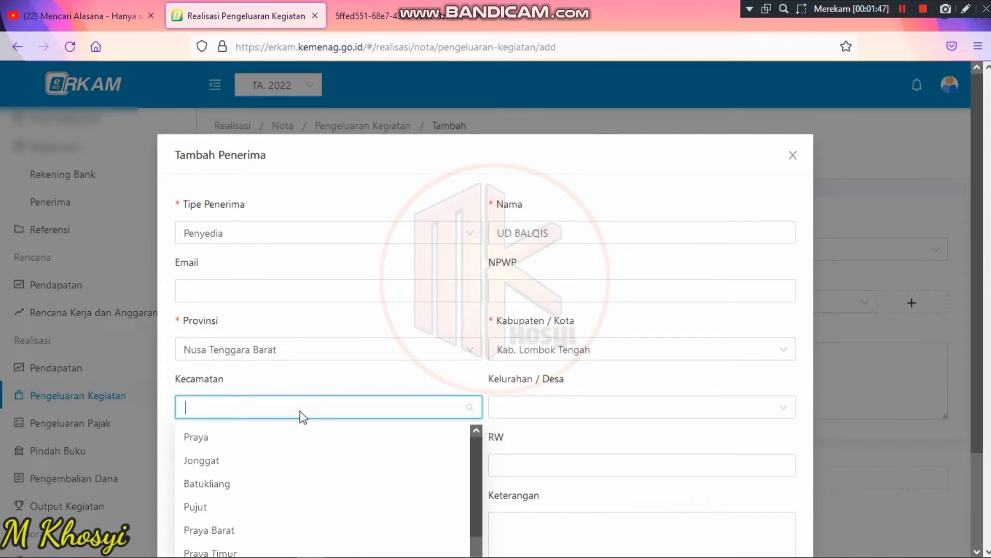
{"action": "type", "text": "p"}
{"action": "left_click", "coordinate": [224, 285]}
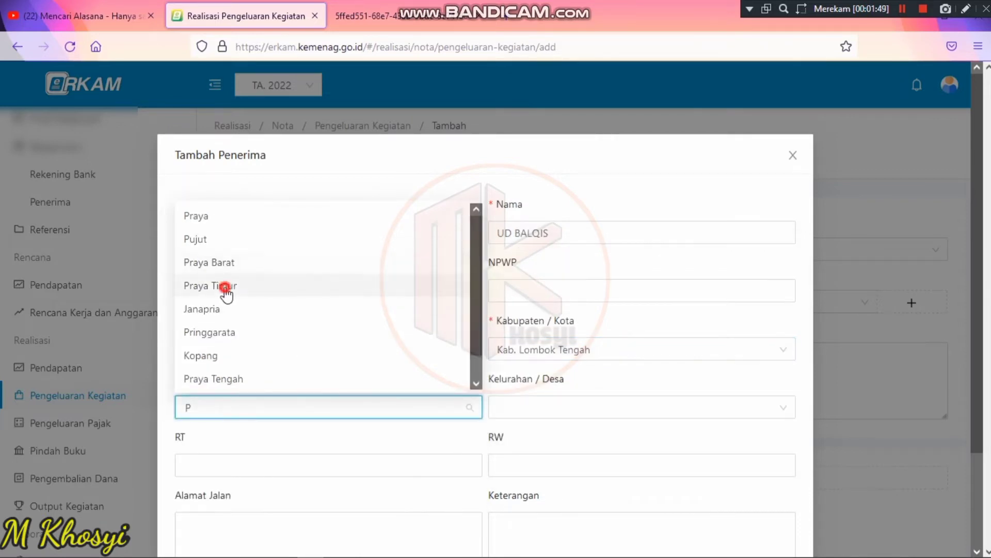
{"action": "left_click", "coordinate": [525, 408]}
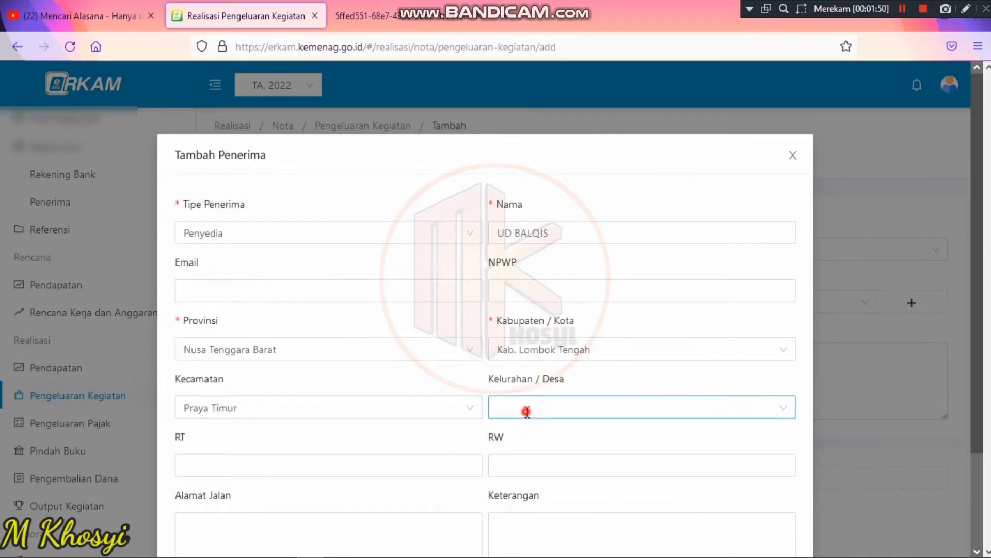
{"action": "left_click", "coordinate": [568, 405]}
{"action": "left_click", "coordinate": [532, 331]}
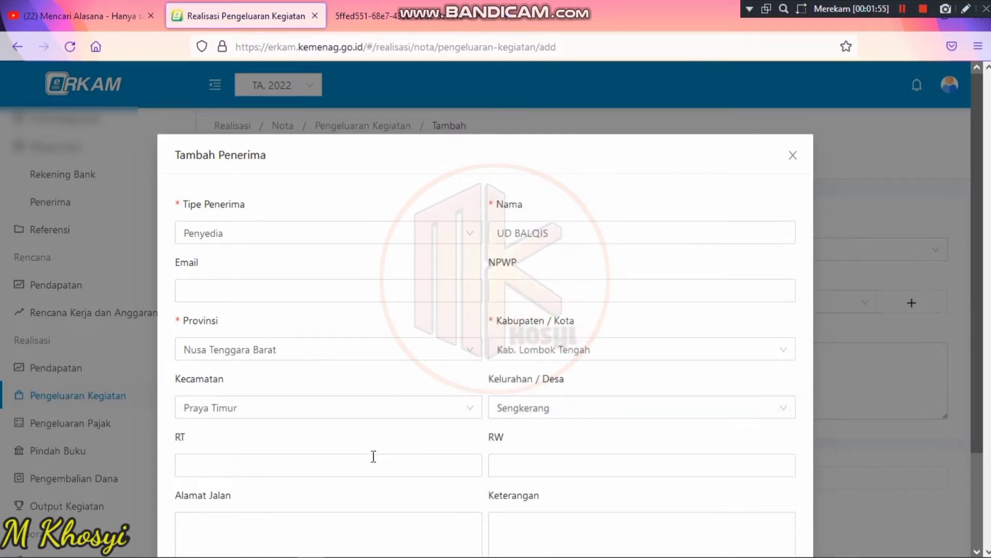
- Fill in the RT and RW numbers of the recipient's address
{"action": "left_click", "coordinate": [350, 460]}
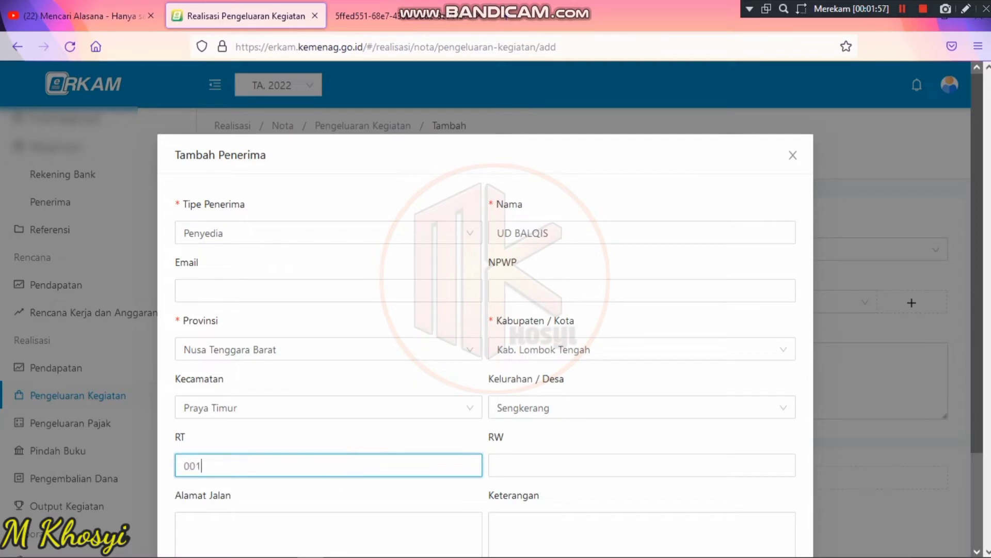
{"action": "type", "text": "001"}
{"action": "left_click", "coordinate": [615, 464]}
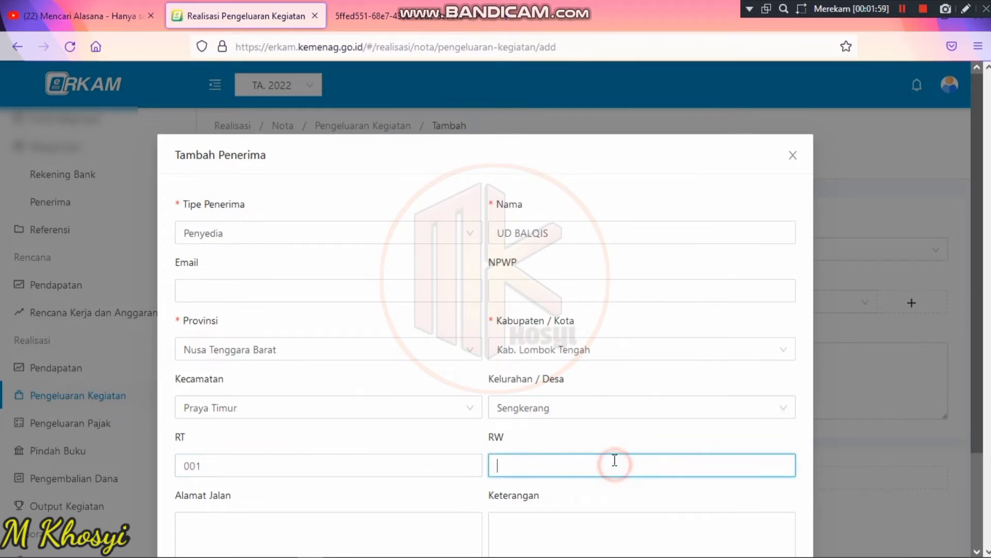
{"action": "type", "text": "001"}
- Enter the supplier's street address in the recipient's Alamat Jalan field
{"action": "left_click_drag", "start_coordinate": [974, 364], "coordinate": [974, 435]}
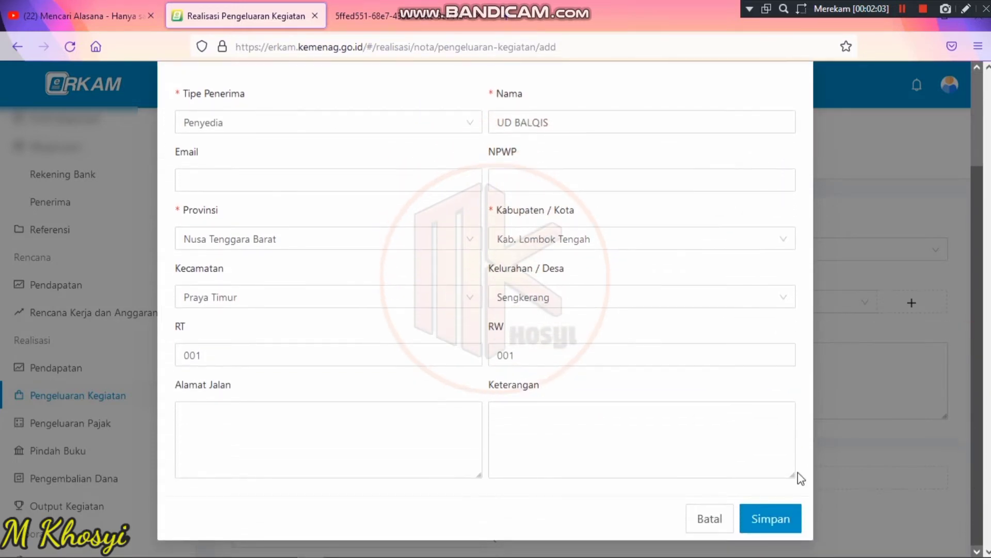
{"action": "left_click", "coordinate": [305, 440]}
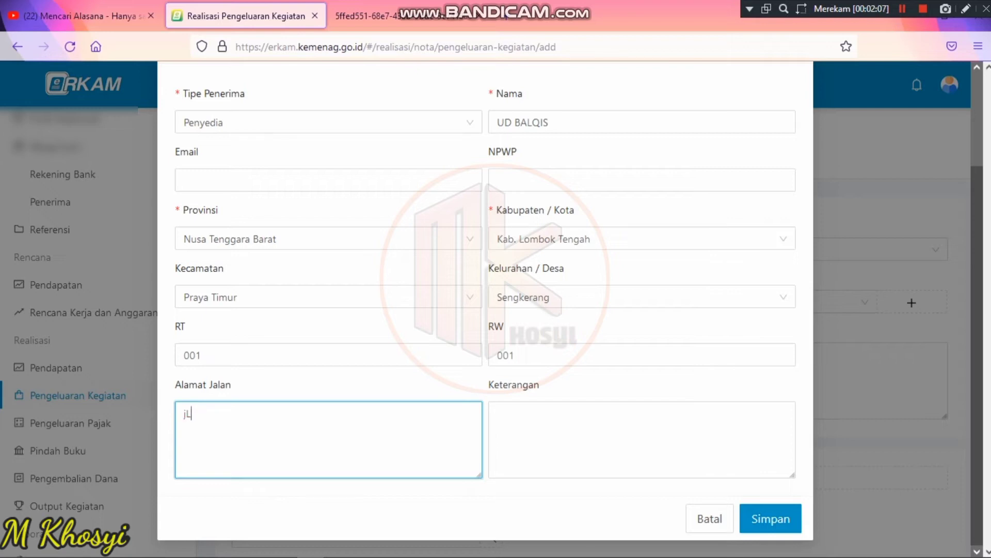
{"action": "type", "text": "J"}
{"action": "key", "text": "Caps_Lock"}
{"action": "type", "text": "l"}
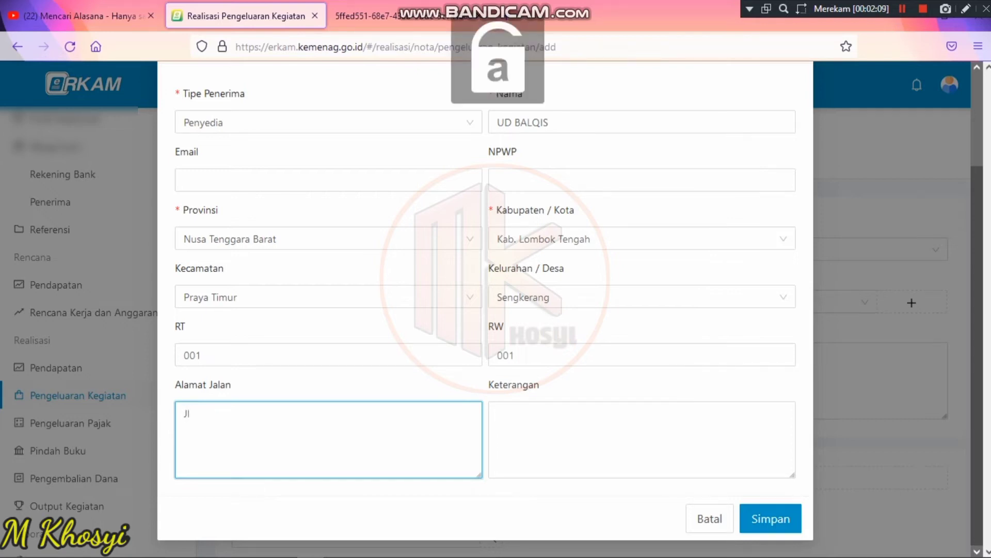
{"action": "type", "text": "n. Raya Ganti Keruak"}
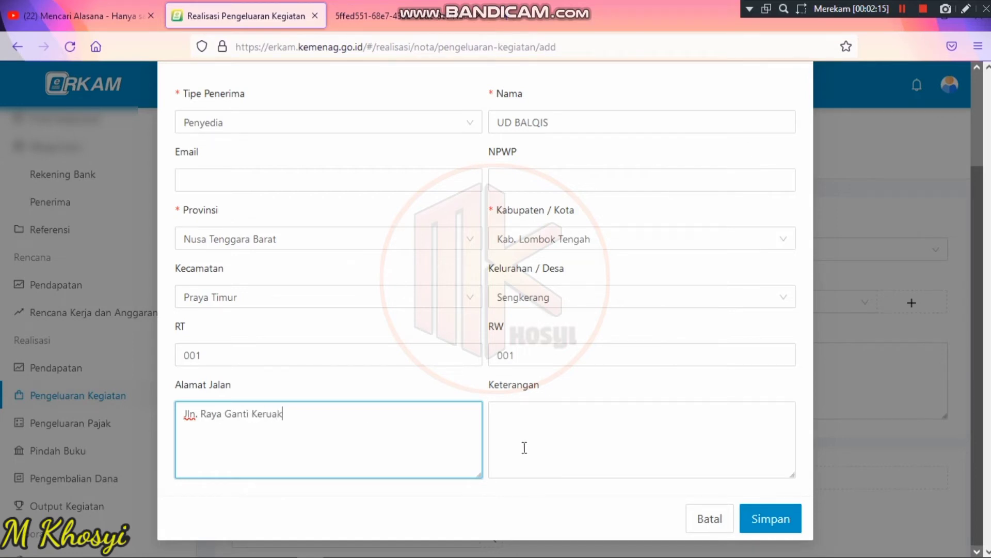
{"action": "left_click", "coordinate": [580, 446]}
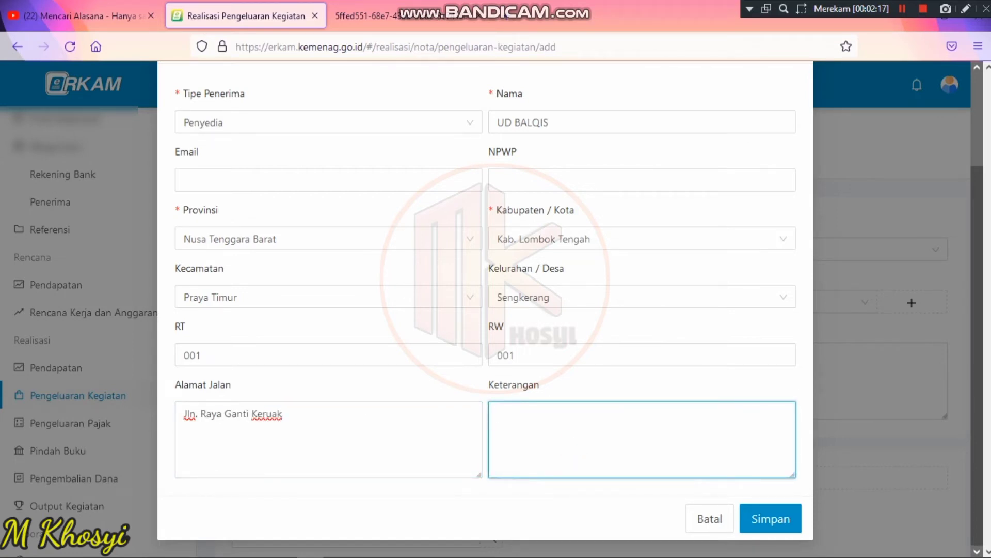
{"action": "left_click", "coordinate": [441, 421]}
{"action": "left_click", "coordinate": [527, 421]}
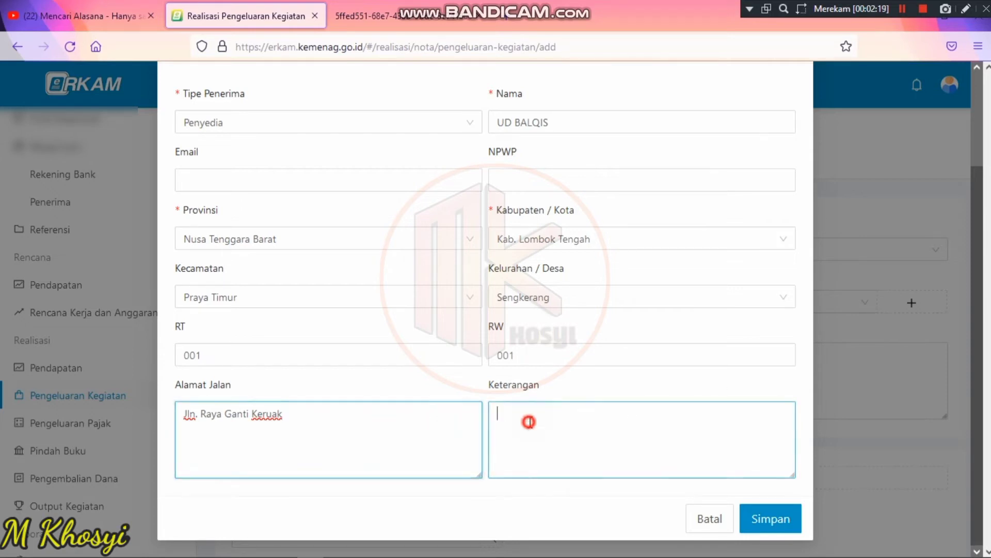
{"action": "scroll", "coordinate": [615, 362], "scroll_direction": "up", "scroll_amount": 2}
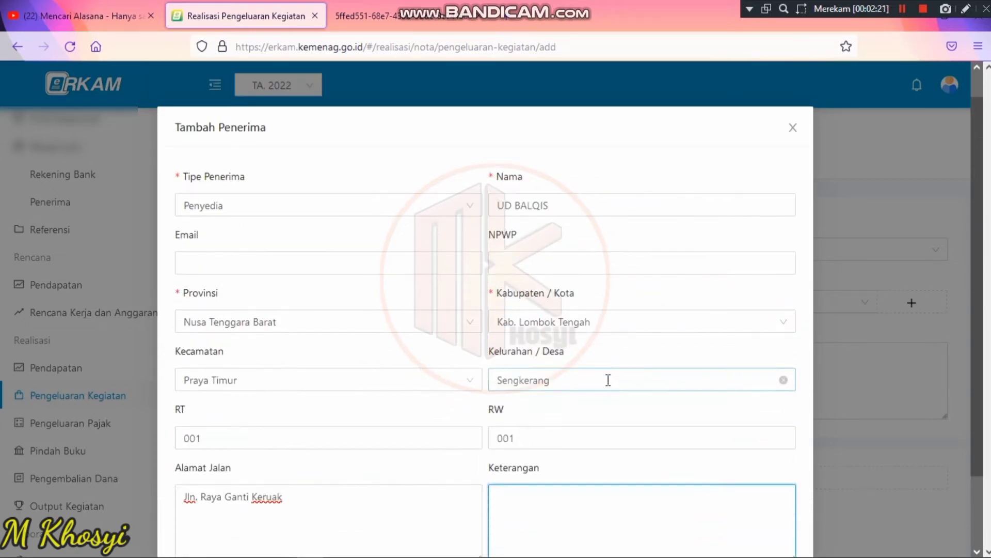
{"action": "scroll", "coordinate": [976, 356], "scroll_direction": "down", "scroll_amount": 2}
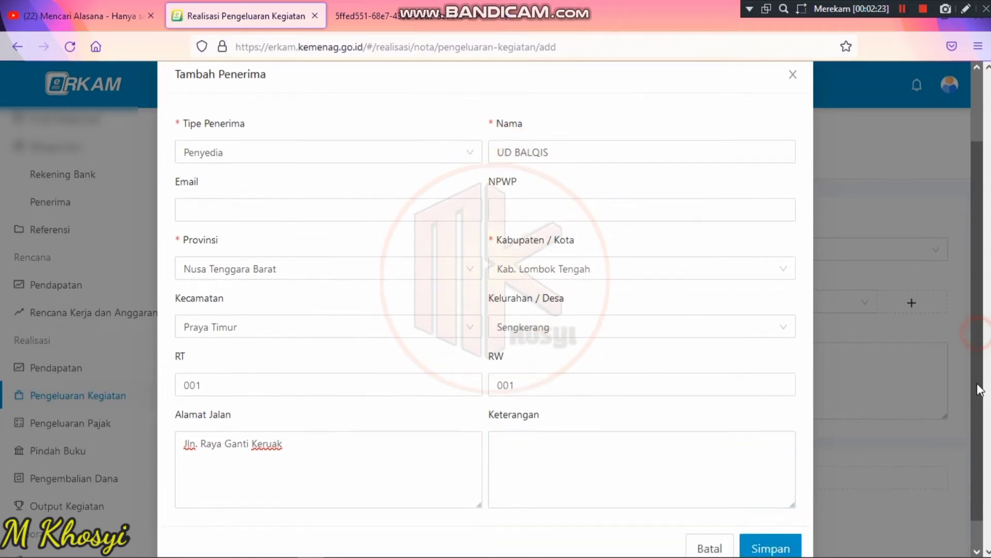
{"action": "left_click", "coordinate": [496, 431]}
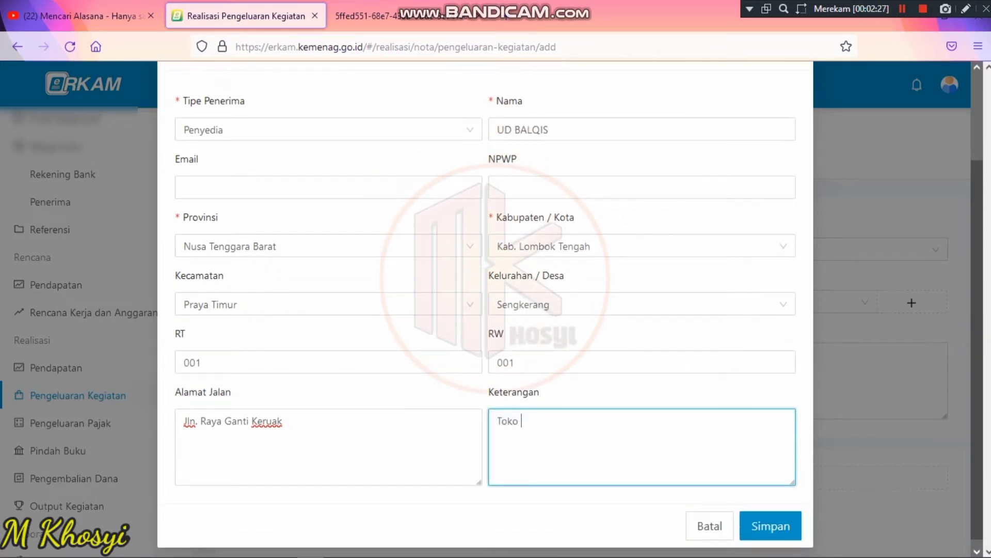
{"action": "left_click", "coordinate": [501, 440]}
{"action": "left_click", "coordinate": [535, 421]}
{"action": "left_click_drag", "start_coordinate": [496, 423], "coordinate": [522, 421]}
{"action": "key", "text": "BackSpace"}
- Save the new recipient and choose UD BALQIS as the expenditure's Penerima
{"action": "left_click", "coordinate": [765, 526]}
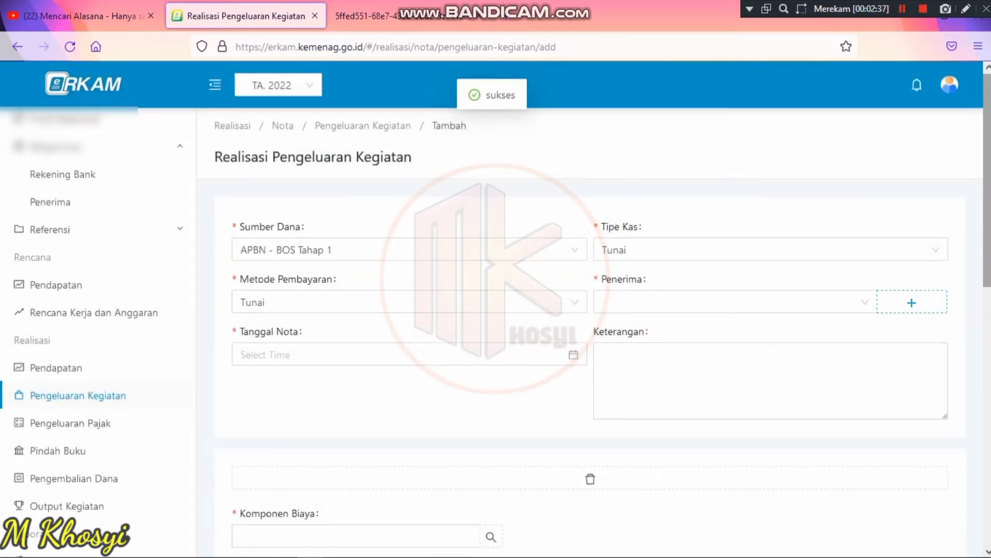
{"action": "scroll", "coordinate": [943, 274], "scroll_direction": "down", "scroll_amount": 2}
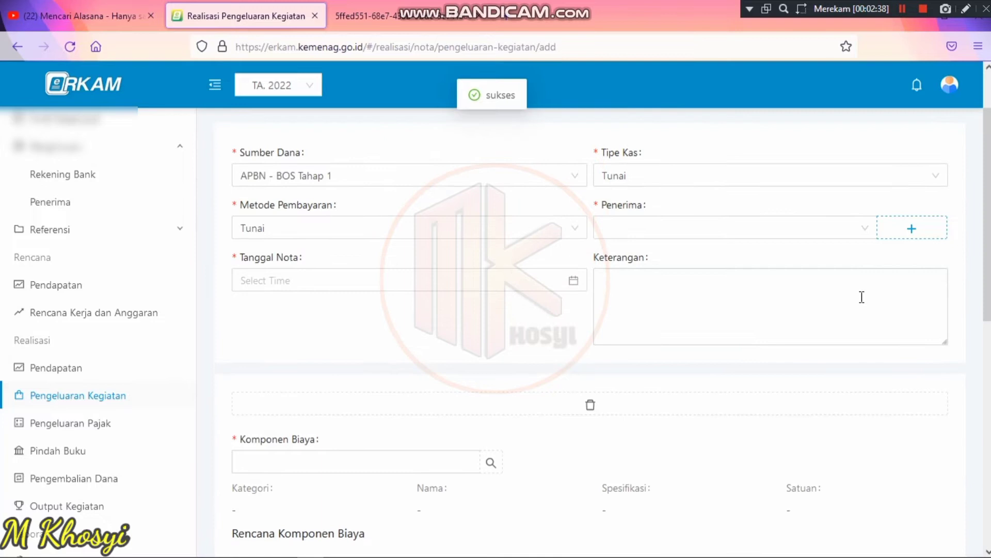
{"action": "left_click", "coordinate": [866, 230]}
{"action": "left_click", "coordinate": [644, 279]}
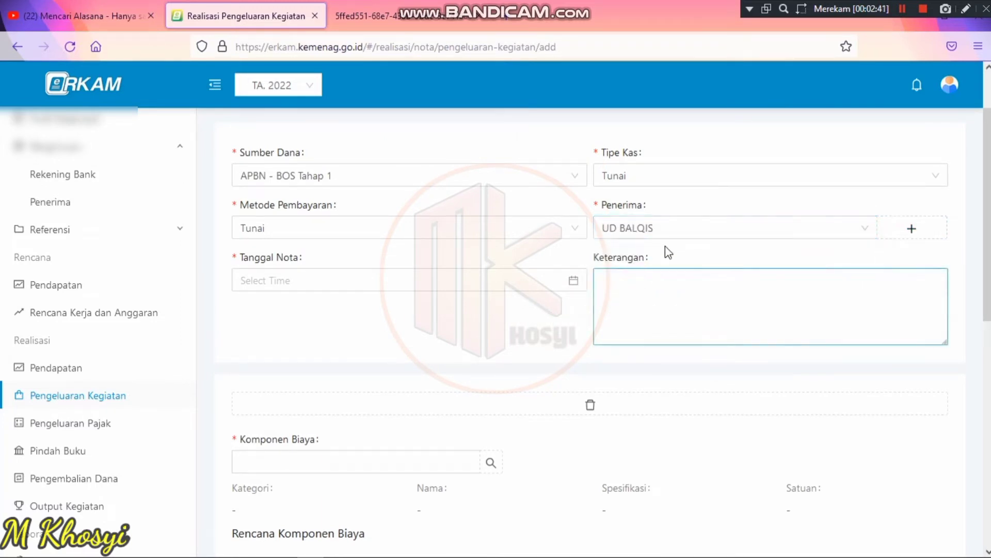
{"action": "left_click", "coordinate": [313, 282]}
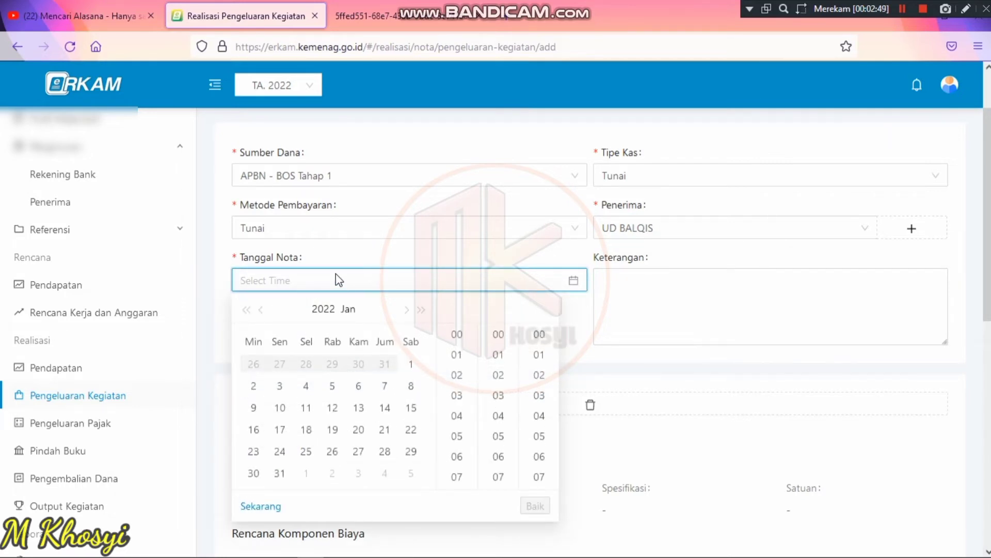
{"action": "left_click", "coordinate": [766, 286]}
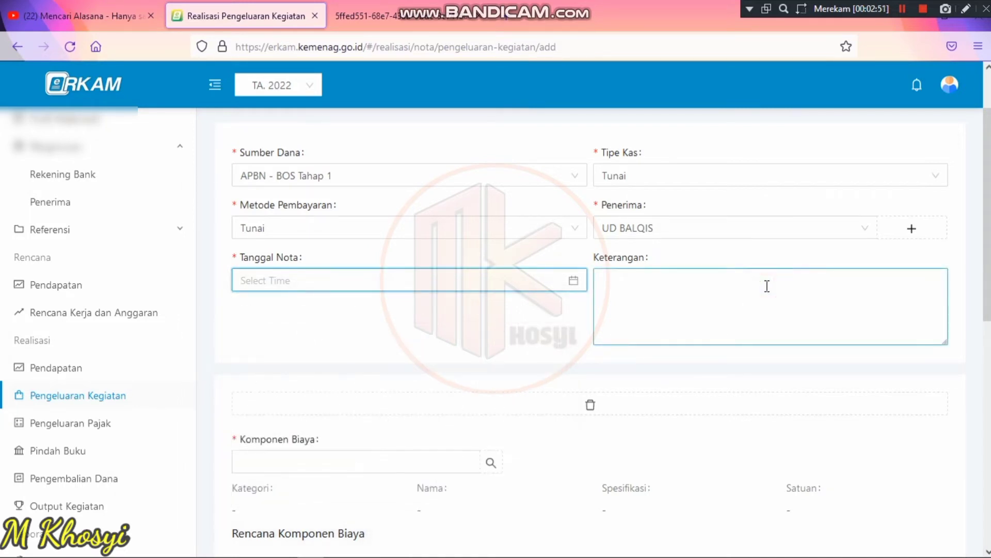
{"action": "left_click", "coordinate": [315, 279]}
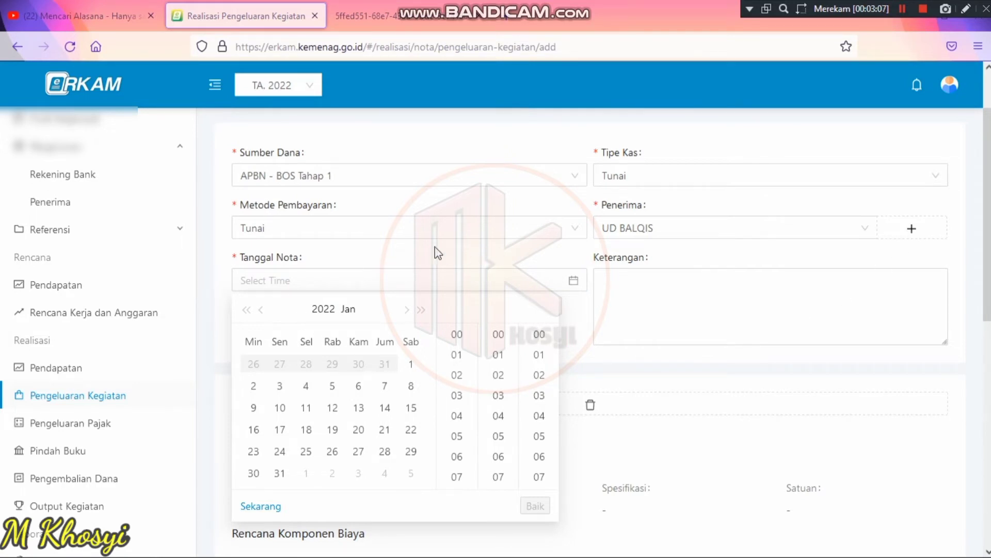
{"action": "scroll", "coordinate": [438, 253], "scroll_direction": "up", "scroll_amount": 2}
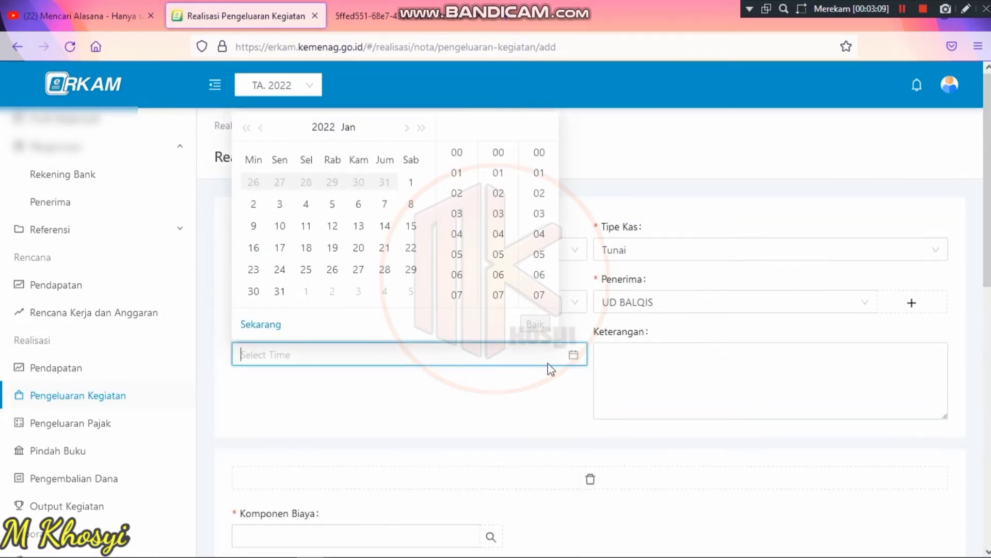
{"action": "left_click", "coordinate": [442, 356]}
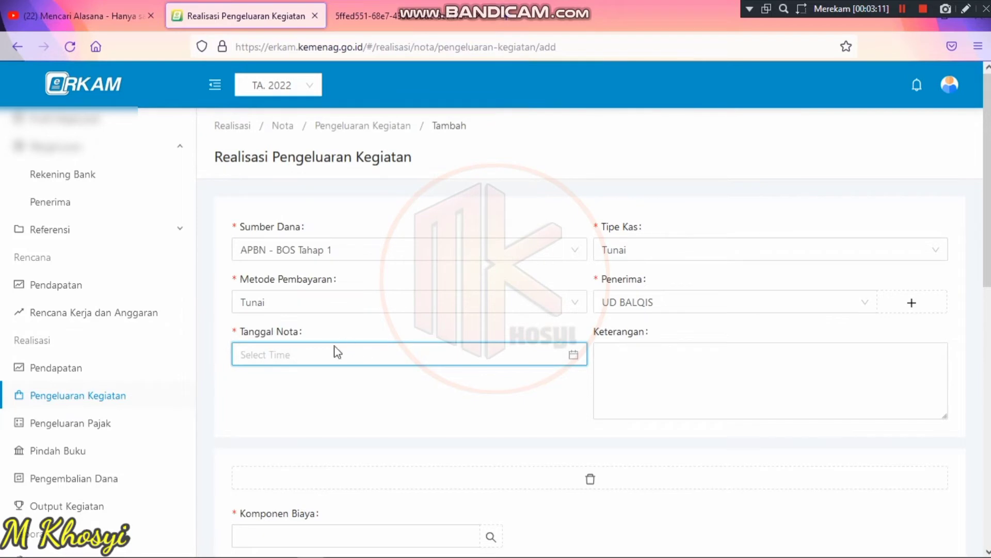
{"action": "left_click", "coordinate": [305, 351]}
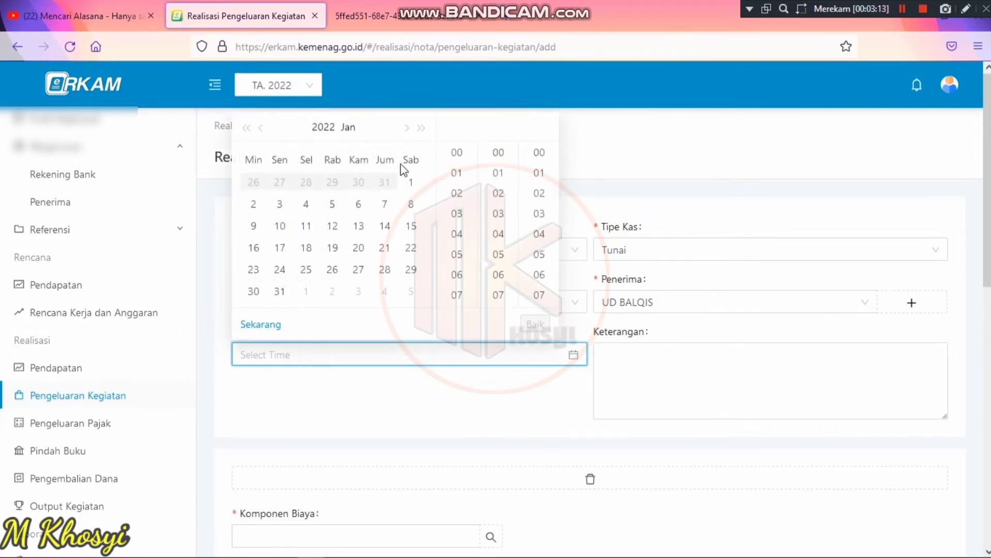
{"action": "left_click", "coordinate": [278, 206]}
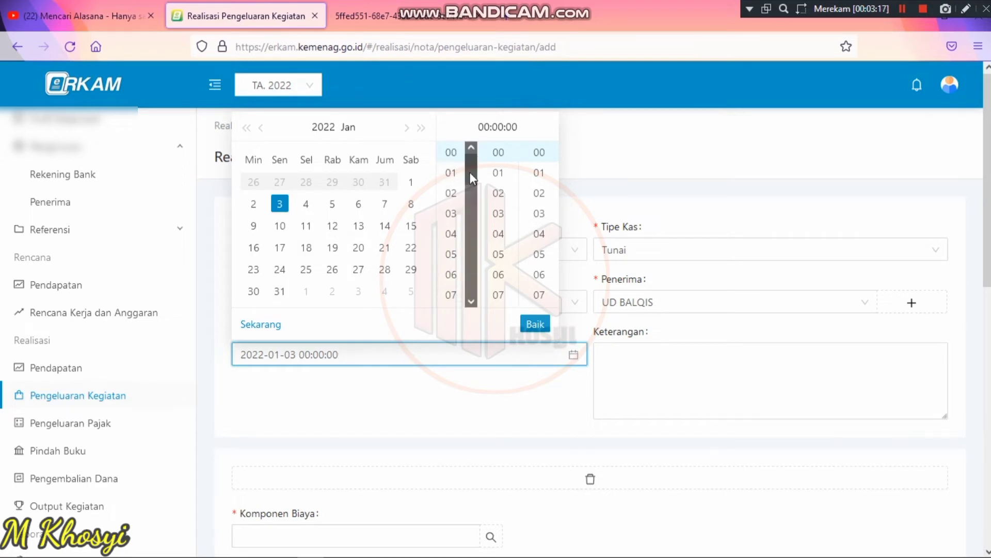
{"action": "left_click_drag", "start_coordinate": [469, 172], "coordinate": [468, 196]}
{"action": "scroll", "coordinate": [454, 209], "scroll_direction": "down", "scroll_amount": 1}
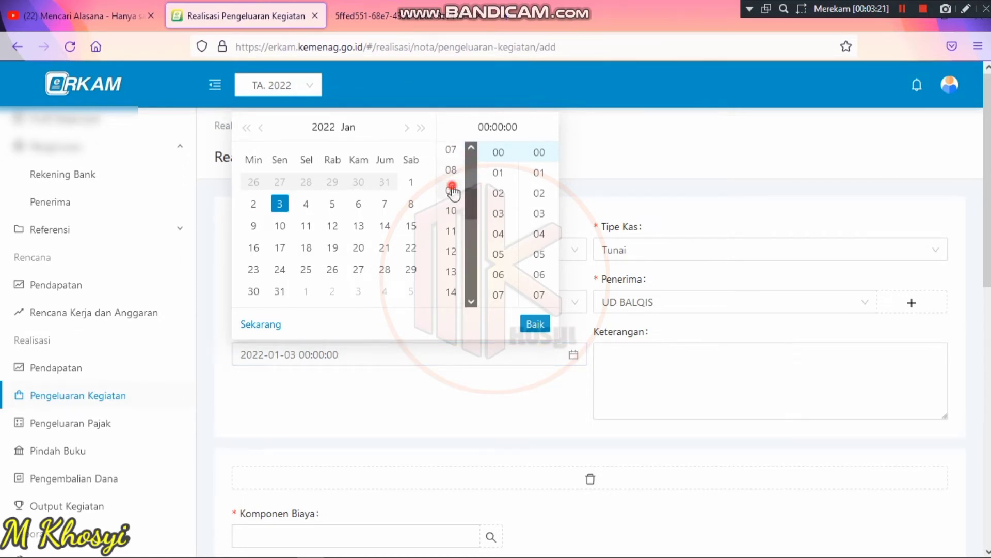
{"action": "left_click", "coordinate": [453, 192]}
{"action": "left_click", "coordinate": [550, 324]}
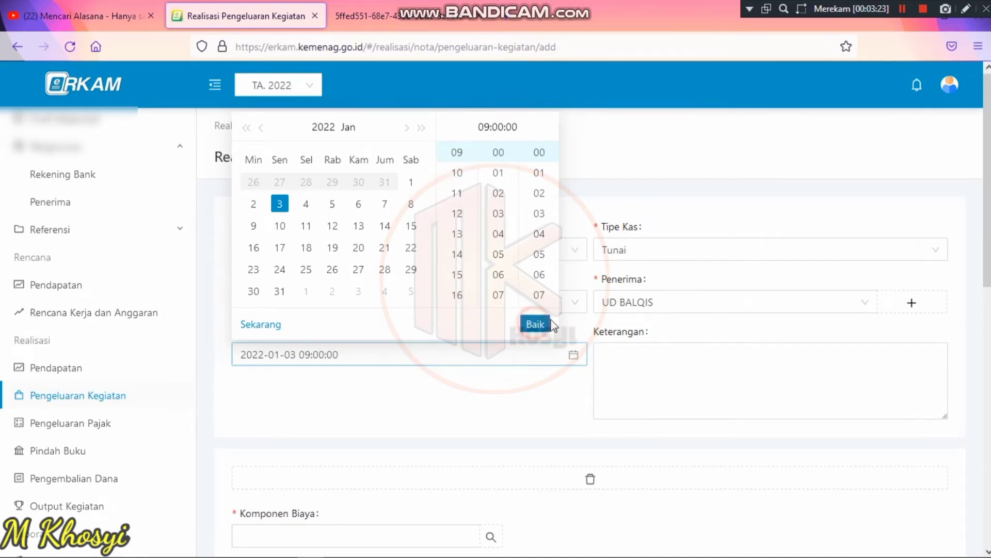
- Fill Keterangan with the activity name from the budget PDF, "Penyusunan Pembagian Tugas Guru dan Jadwal Pelajaran"
{"action": "left_click", "coordinate": [641, 350]}
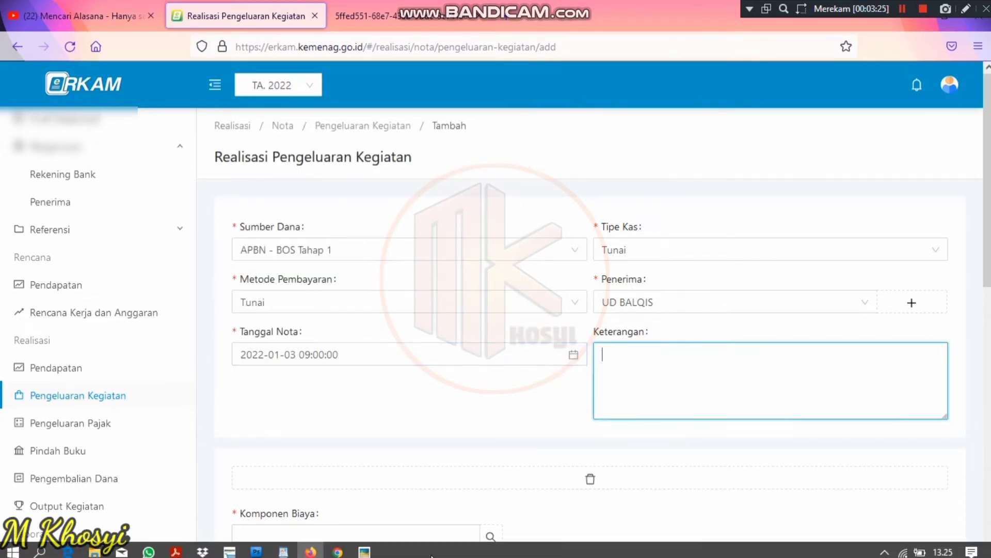
{"action": "left_click", "coordinate": [397, 15]}
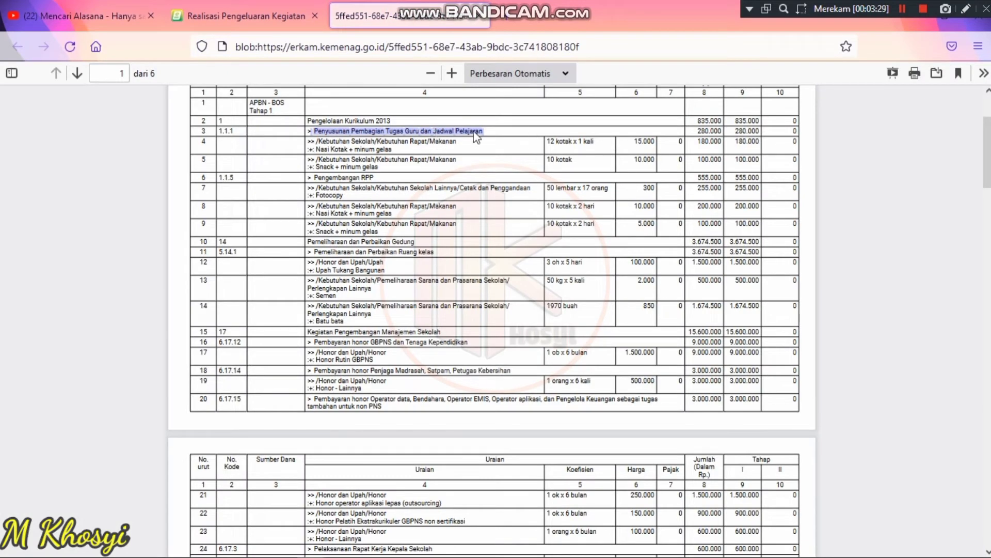
{"action": "left_click", "coordinate": [237, 7]}
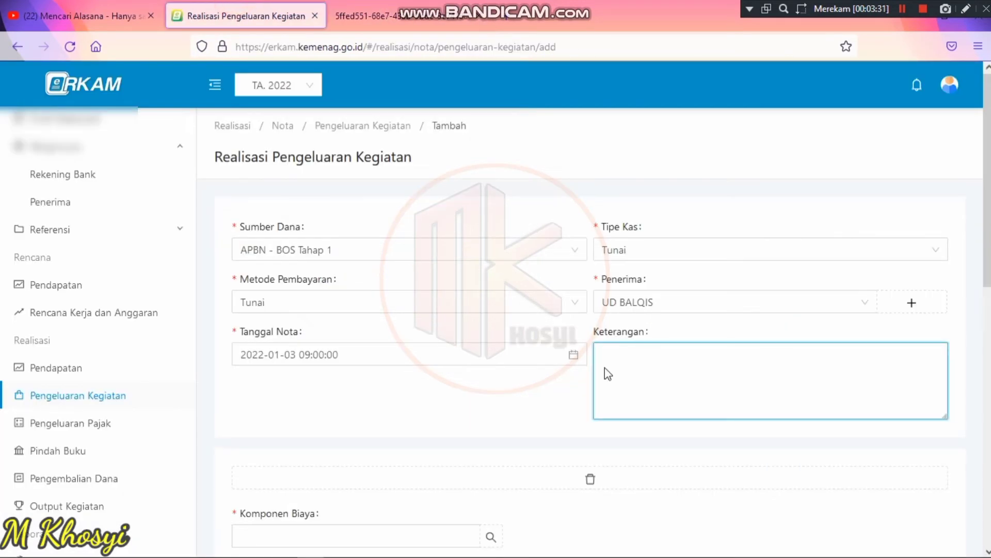
{"action": "type", "text": "Penyusunan Pembagian Tugas Guru dan Jadwal Pelajaran"}
{"action": "scroll", "coordinate": [988, 290], "scroll_direction": "down", "scroll_amount": 2}
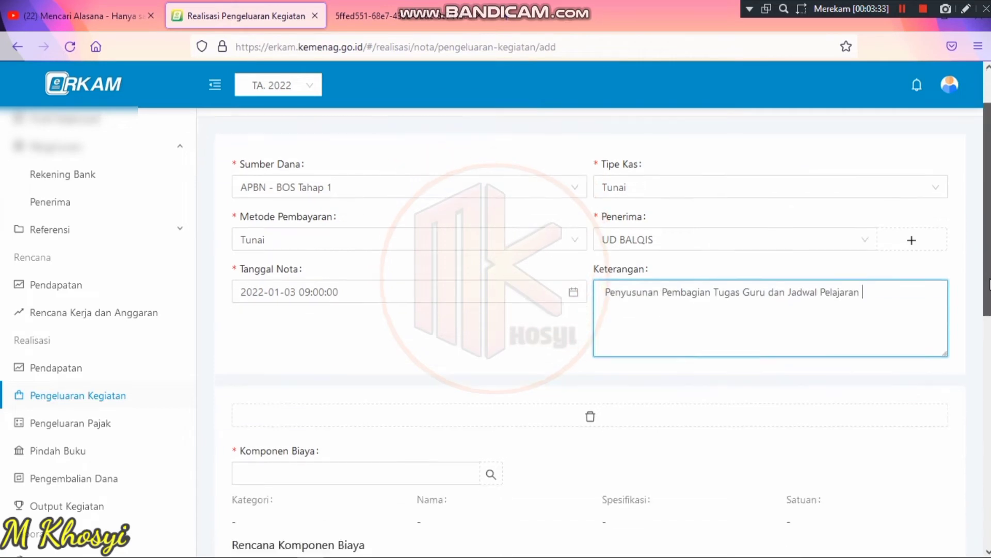
{"action": "scroll", "coordinate": [989, 289], "scroll_direction": "down", "scroll_amount": 2}
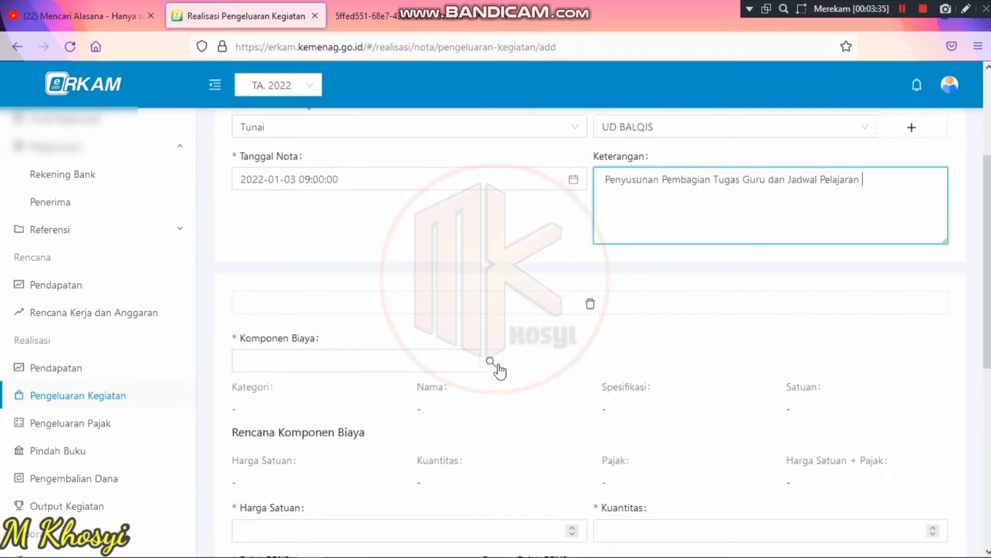
{"action": "left_click", "coordinate": [484, 361]}
{"action": "left_click", "coordinate": [490, 361]}
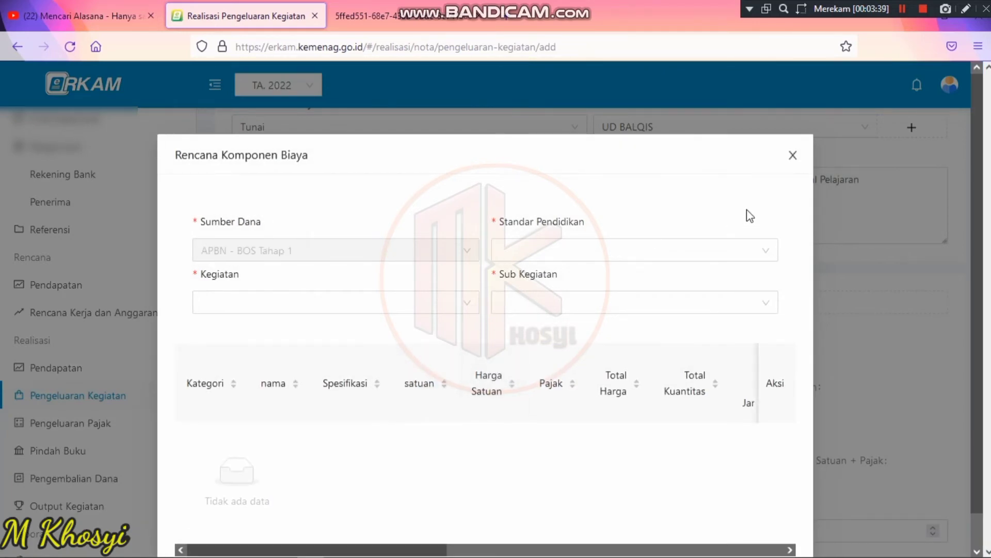
{"action": "left_click", "coordinate": [797, 155]}
{"action": "left_click", "coordinate": [434, 364]}
- Choose Nasi Kotak + minum gelas as Komponen Biaya under PENGEMBANGAN STANDAR ISI, Pengelolaan Kurikulum 2013, Penyusunan Pembagian Tugas Guru dan Jadwal Pelajaran
{"action": "left_click", "coordinate": [490, 361]}
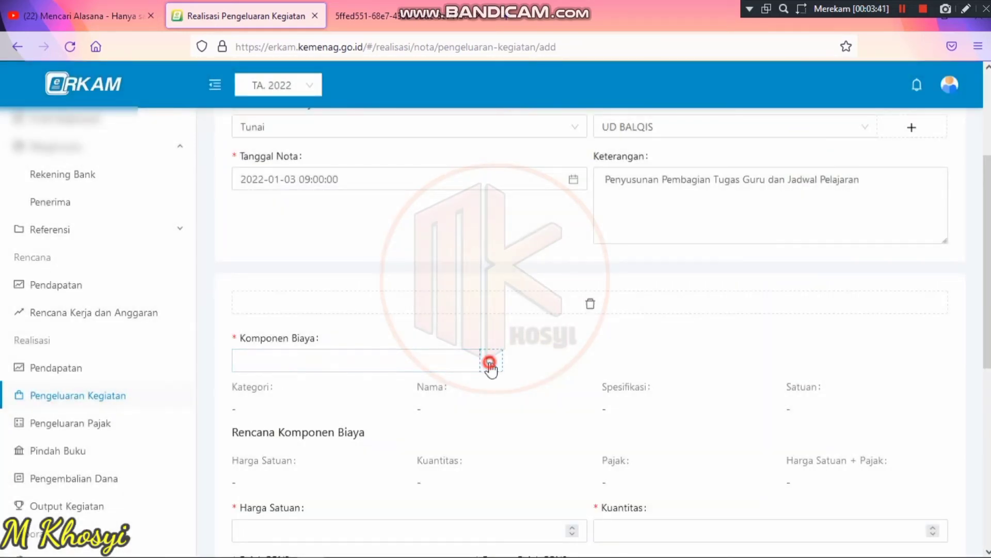
{"action": "left_click", "coordinate": [696, 252]}
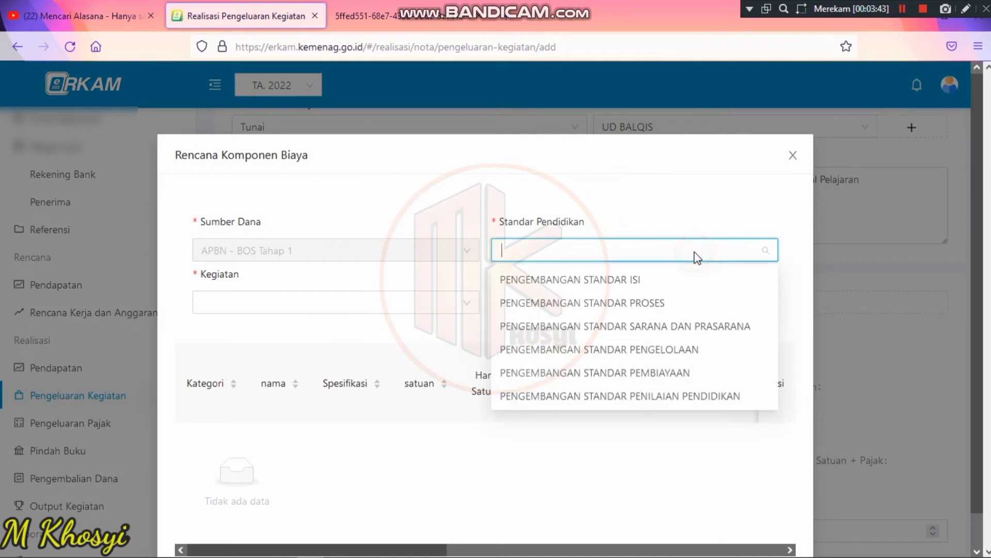
{"action": "left_click", "coordinate": [570, 281]}
{"action": "left_click", "coordinate": [425, 307]}
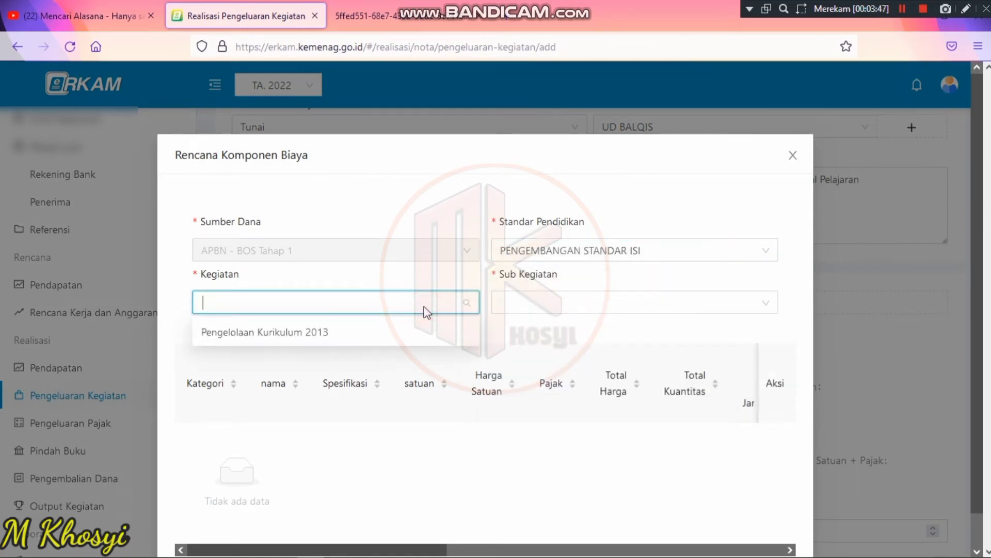
{"action": "left_click", "coordinate": [299, 333]}
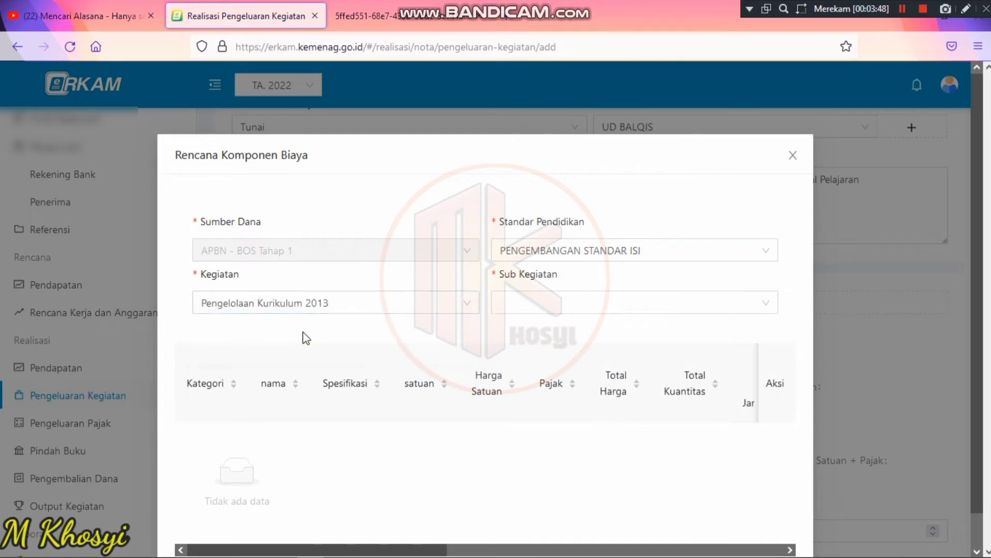
{"action": "left_click", "coordinate": [566, 305]}
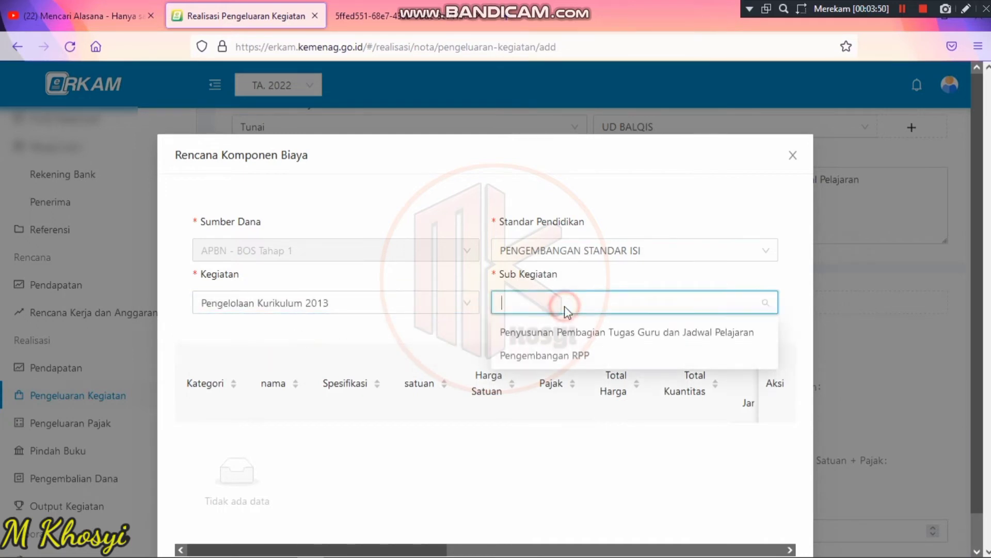
{"action": "left_click", "coordinate": [562, 333]}
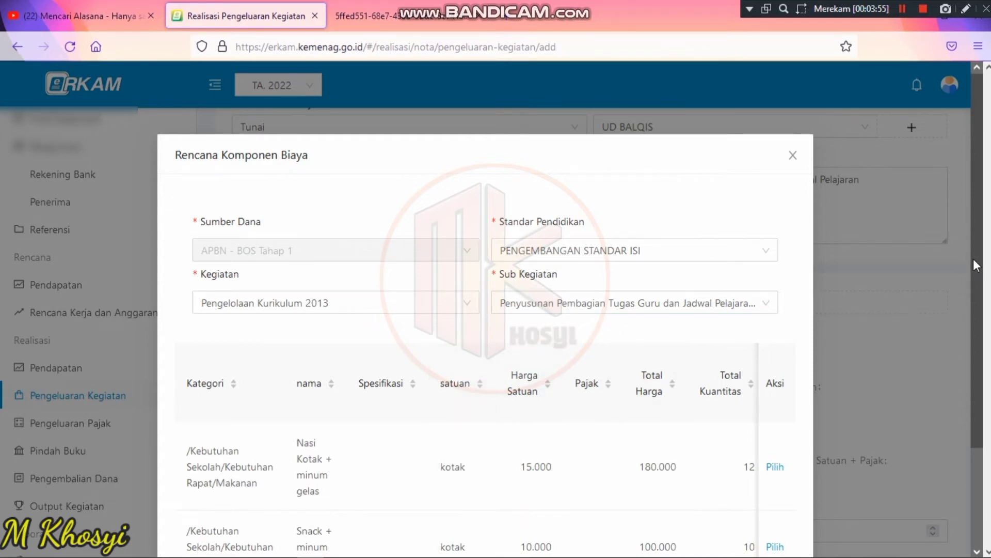
{"action": "scroll", "coordinate": [976, 265], "scroll_direction": "down", "scroll_amount": 3}
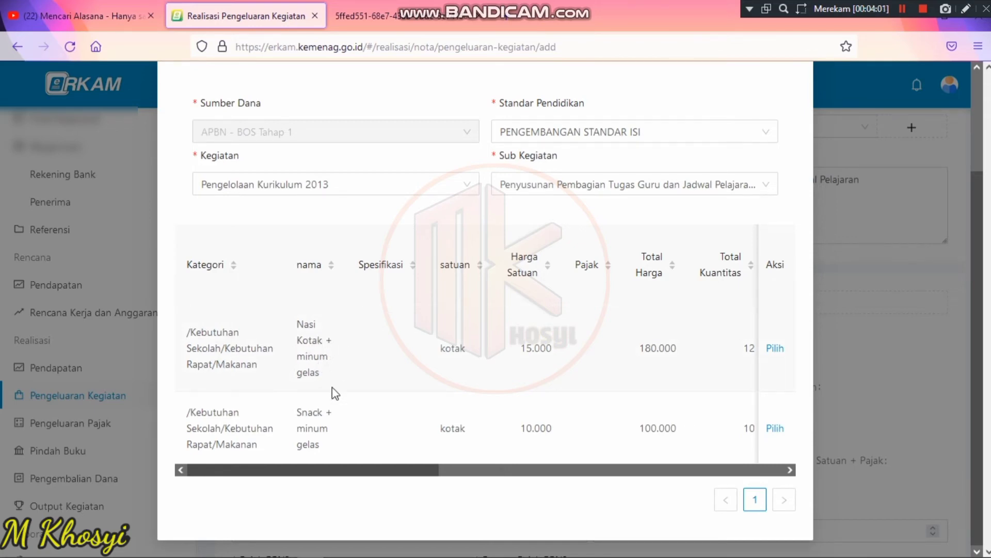
{"action": "left_click", "coordinate": [774, 349]}
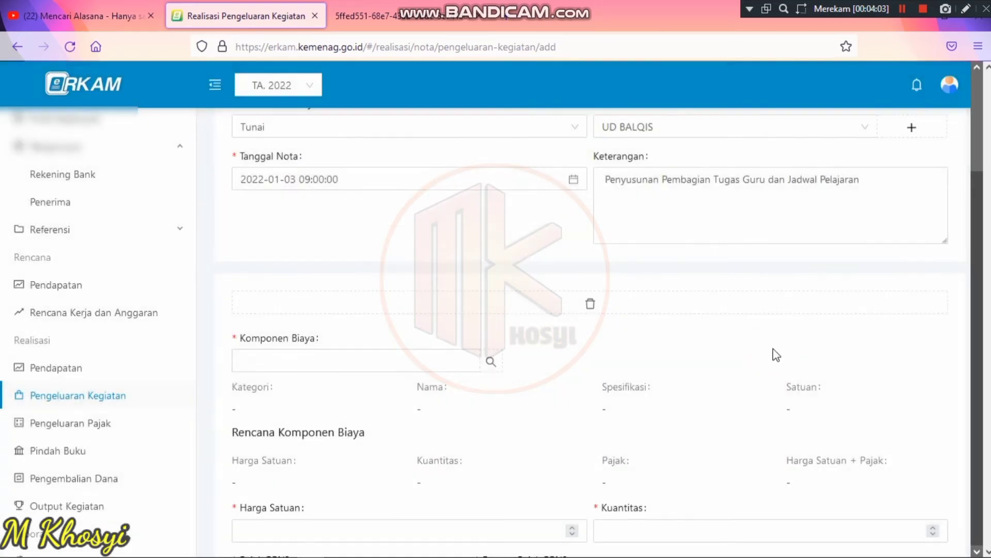
- Consult the budget PDF and set the Nasi Kotak component's Harga Satuan to 15000 and Kuantitas to 12
{"action": "scroll", "coordinate": [410, 342], "scroll_direction": "down", "scroll_amount": 3}
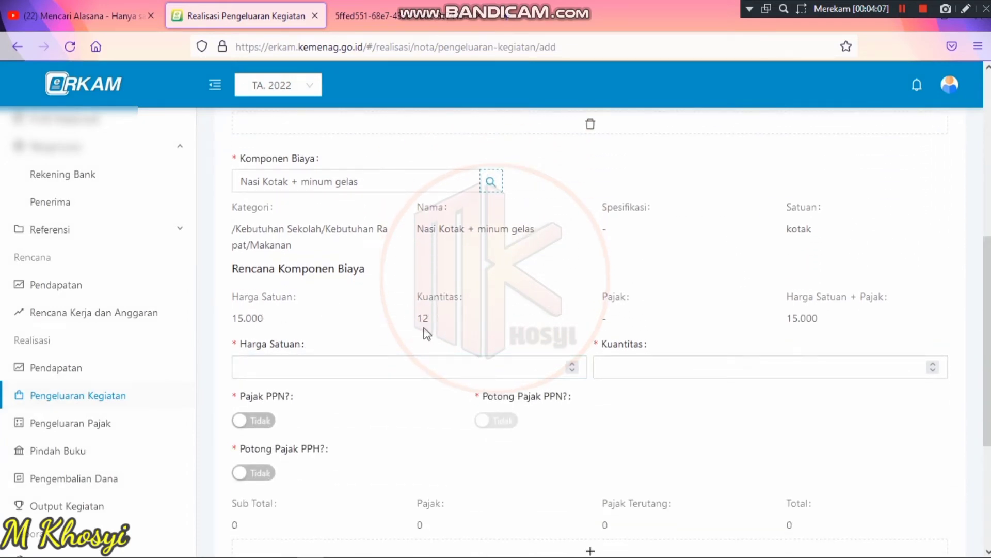
{"action": "left_click", "coordinate": [286, 363]}
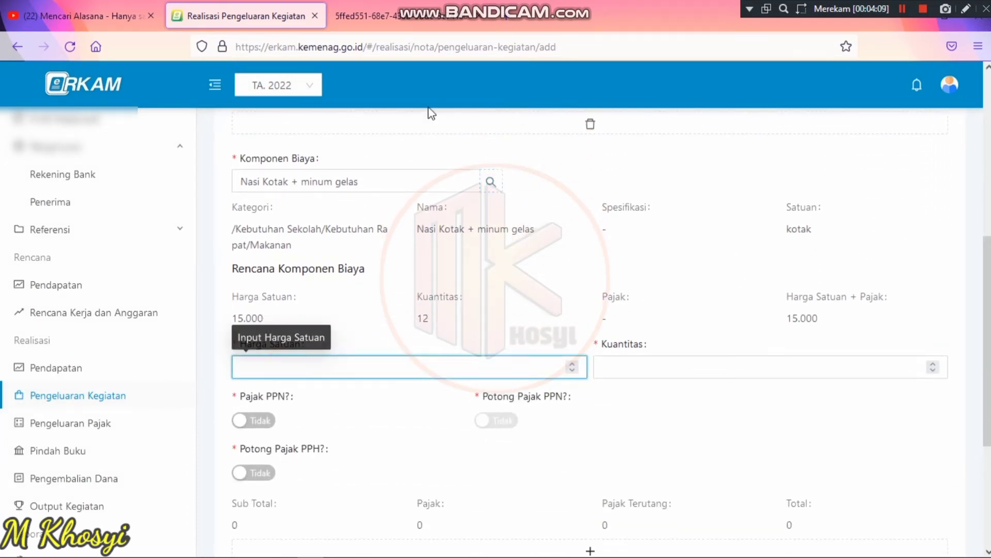
{"action": "left_click", "coordinate": [421, 16]}
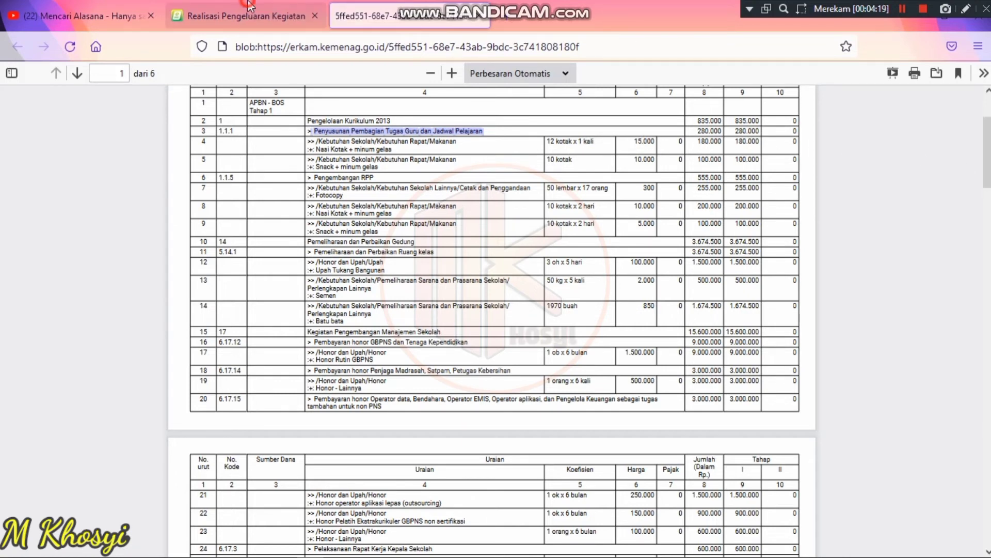
{"action": "left_click", "coordinate": [250, 15]}
{"action": "type", "text": "1"}
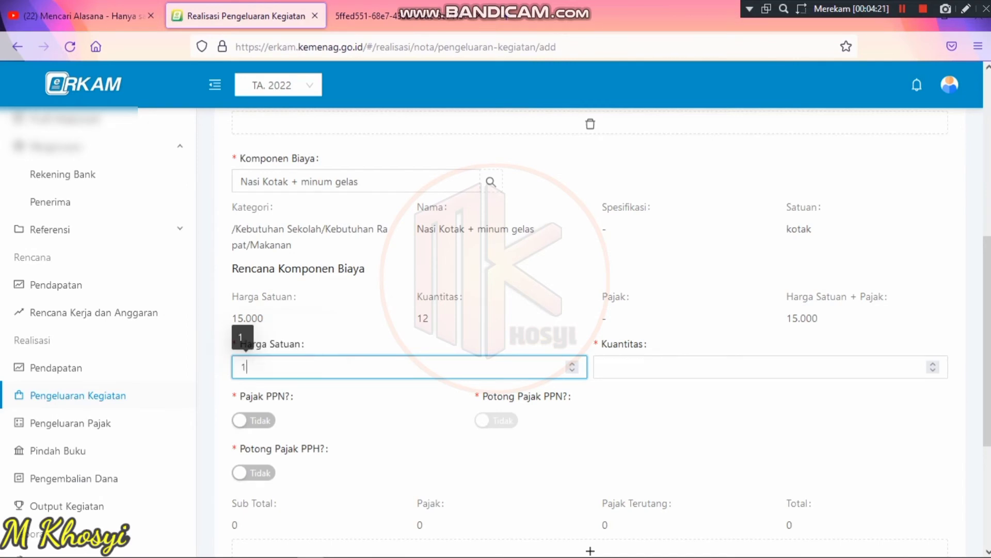
{"action": "type", "text": "65000"}
{"action": "left_click", "coordinate": [659, 366]}
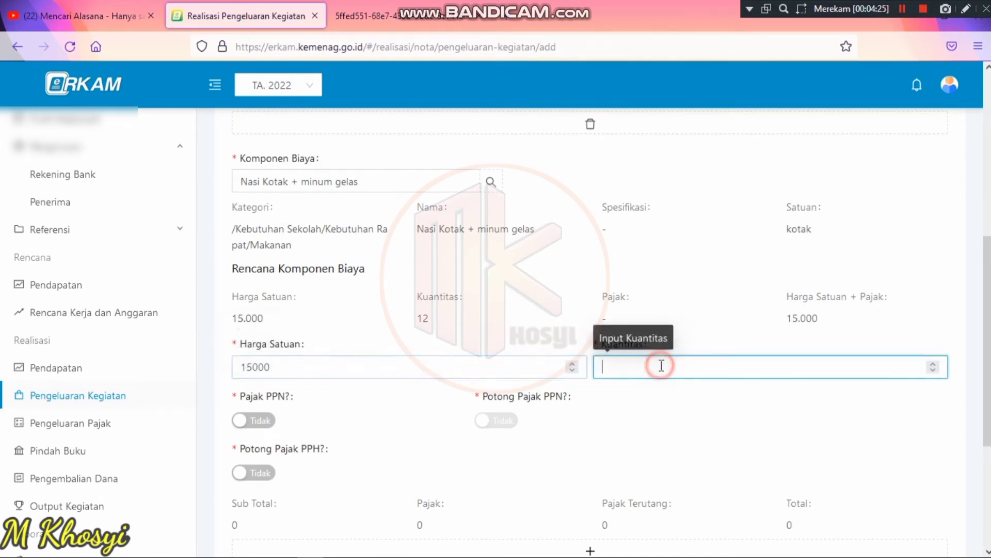
{"action": "scroll", "coordinate": [988, 329], "scroll_direction": "down", "scroll_amount": 1}
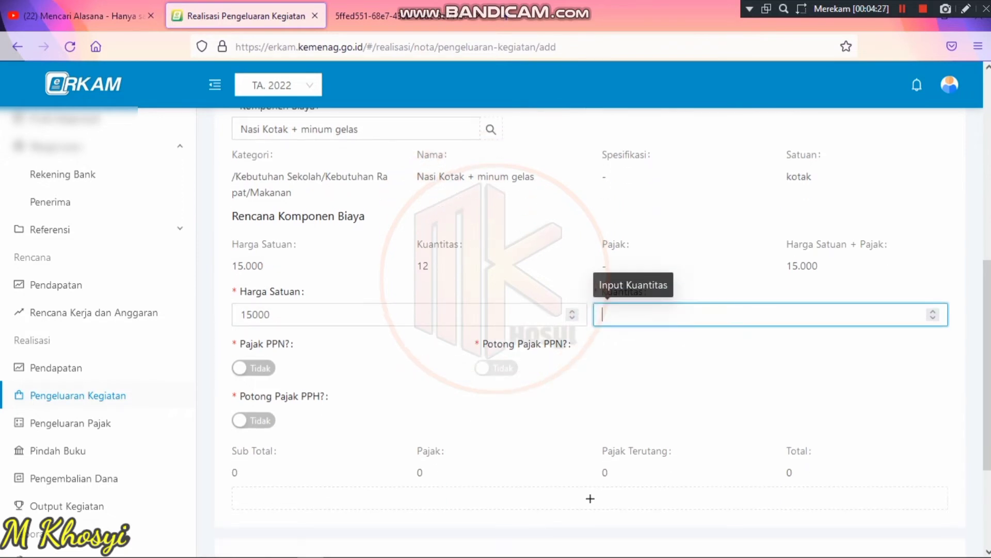
{"action": "type", "text": "12"}
{"action": "scroll", "coordinate": [988, 329], "scroll_direction": "down", "scroll_amount": 2}
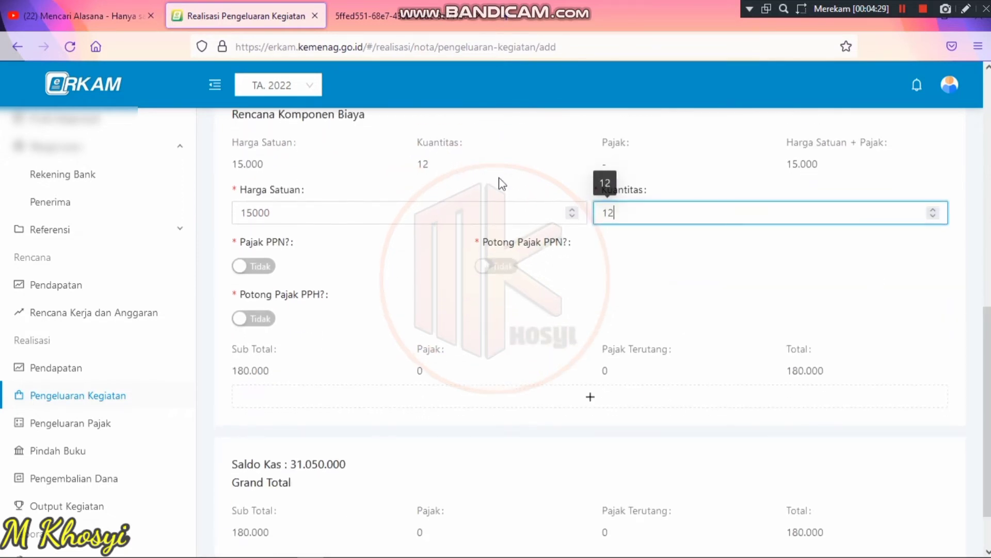
- Compare the entered Harga Satuan and Kuantitas with the planned values and review the component's tax settings, Saldo Kas and Grand Total
{"action": "left_click_drag", "start_coordinate": [228, 172], "coordinate": [441, 166]}
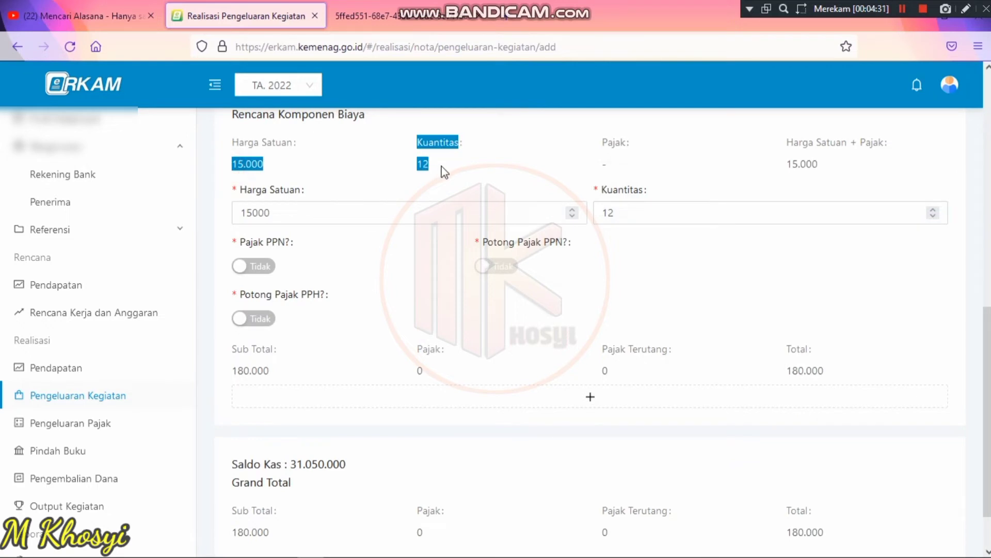
{"action": "left_click", "coordinate": [480, 177]}
{"action": "scroll", "coordinate": [987, 329], "scroll_direction": "down", "scroll_amount": 1}
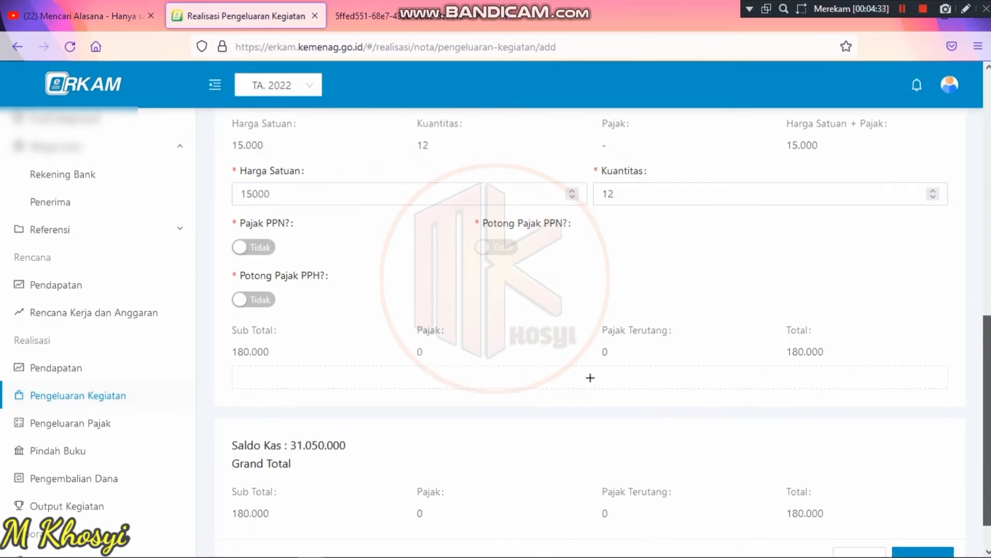
{"action": "scroll", "coordinate": [988, 329], "scroll_direction": "down", "scroll_amount": 1}
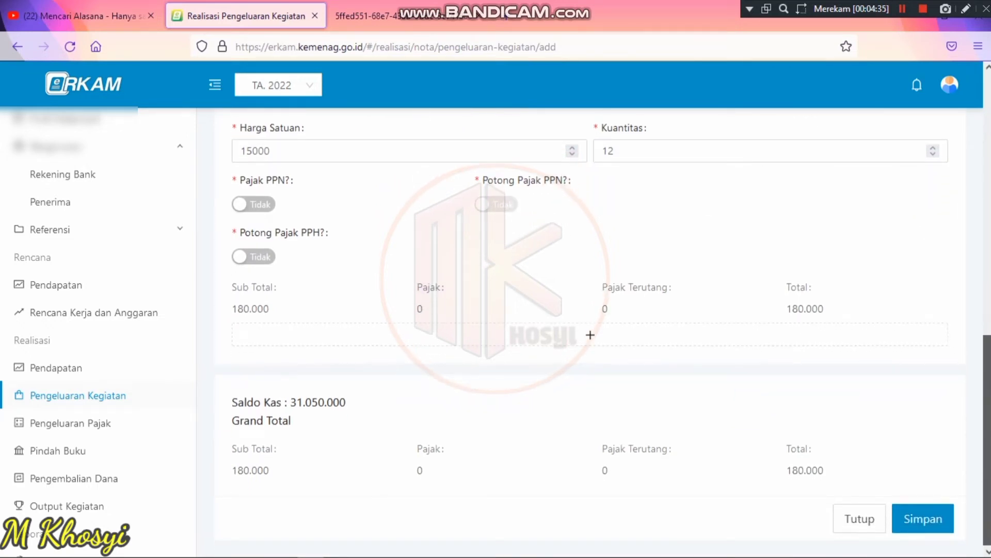
{"action": "scroll", "coordinate": [987, 329], "scroll_direction": "up", "scroll_amount": 2}
{"action": "scroll", "coordinate": [988, 329], "scroll_direction": "down", "scroll_amount": 1}
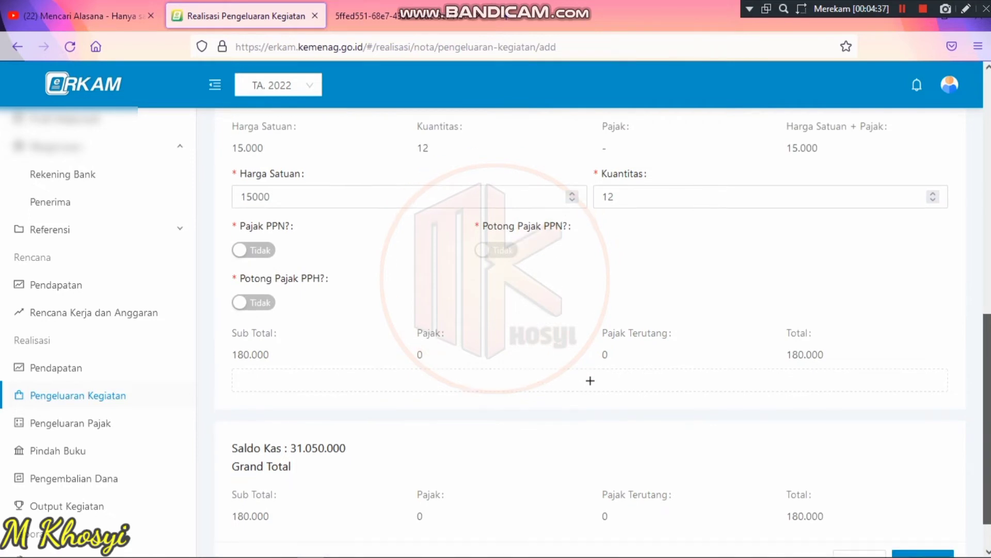
{"action": "scroll", "coordinate": [987, 329], "scroll_direction": "up", "scroll_amount": 2}
{"action": "scroll", "coordinate": [988, 329], "scroll_direction": "down", "scroll_amount": 3}
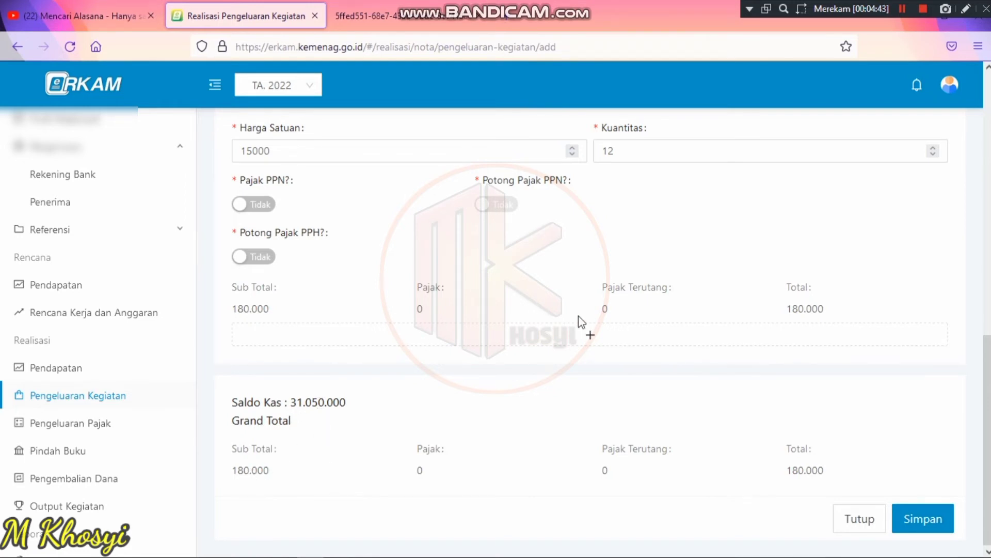
- Add a second cost component, Snack + minum gelas, from PENGEMBANGAN STANDAR ISI, Pengelolaan Kurikulum 2013, Penyusunan Pembagian Tugas Guru dan Jadwal Pelajaran
{"action": "left_click", "coordinate": [590, 337]}
{"action": "scroll", "coordinate": [540, 301], "scroll_direction": "down", "scroll_amount": 3}
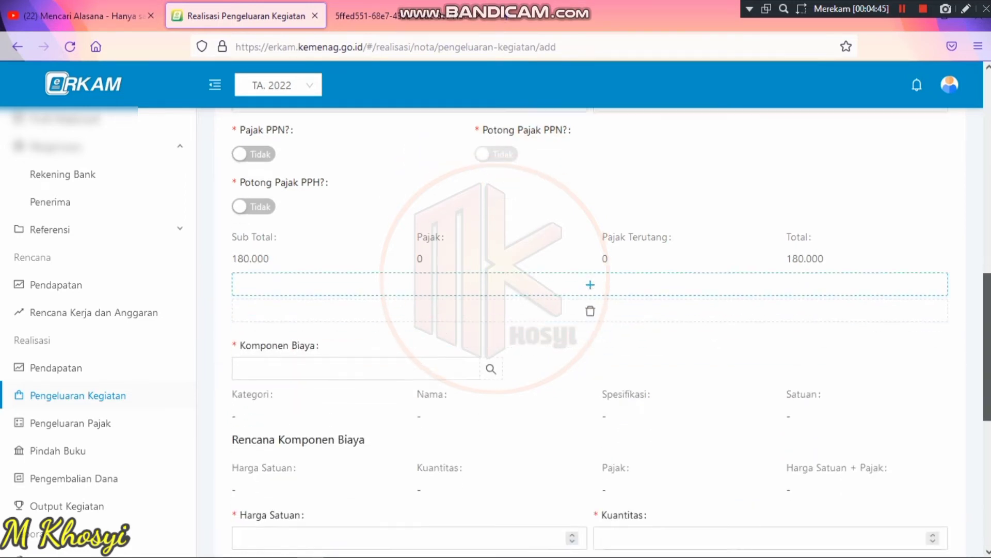
{"action": "left_click", "coordinate": [491, 292]}
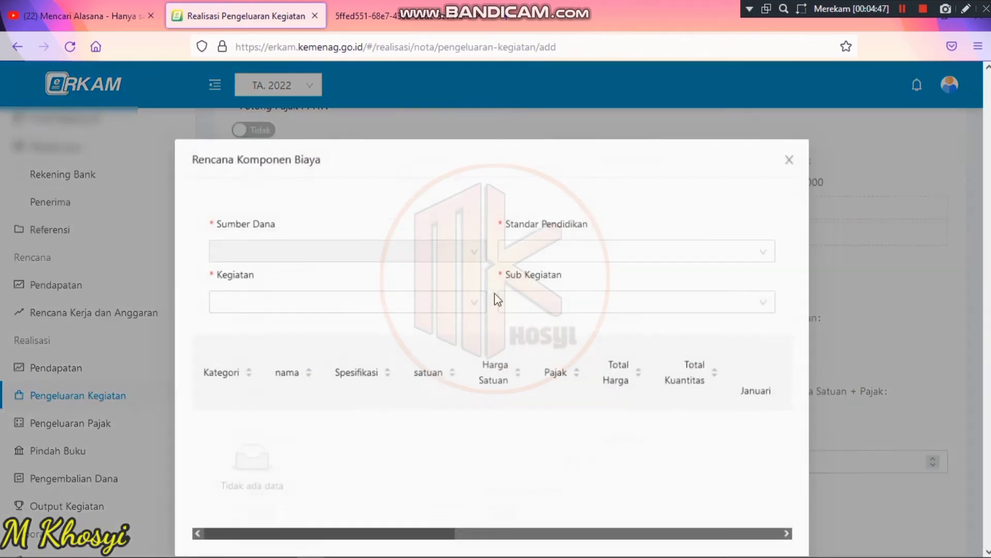
{"action": "left_click", "coordinate": [547, 250]}
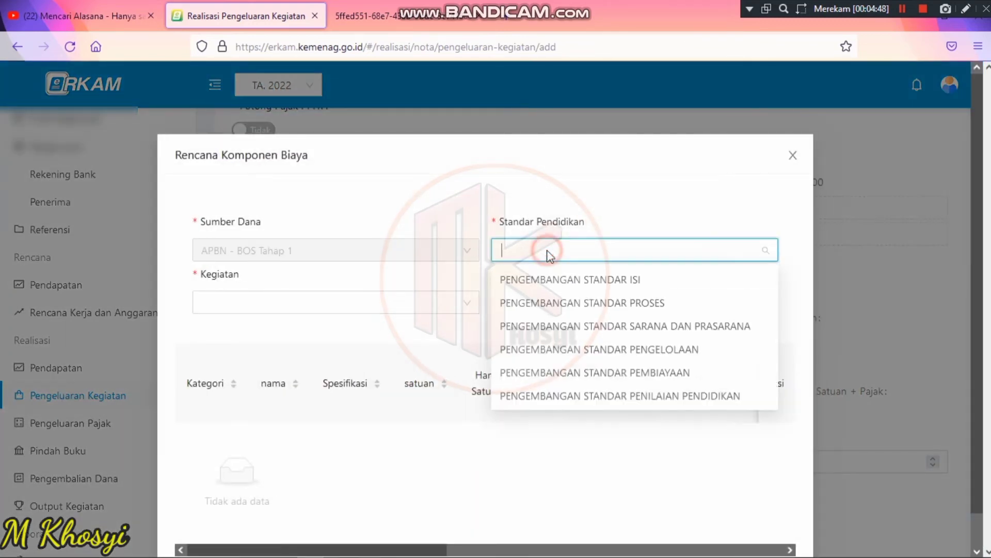
{"action": "left_click", "coordinate": [549, 280]}
{"action": "left_click", "coordinate": [389, 300]}
{"action": "left_click", "coordinate": [304, 335]}
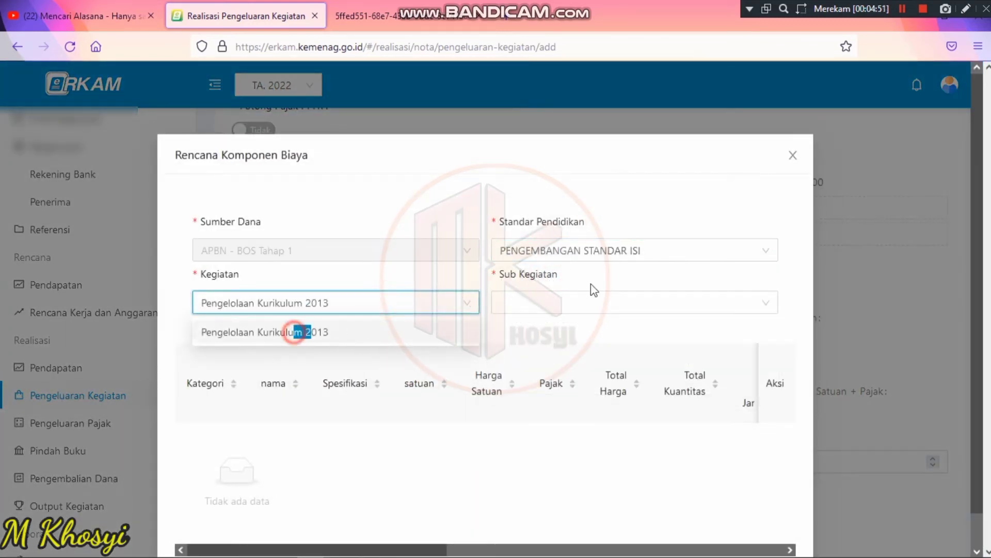
{"action": "left_click", "coordinate": [570, 304]}
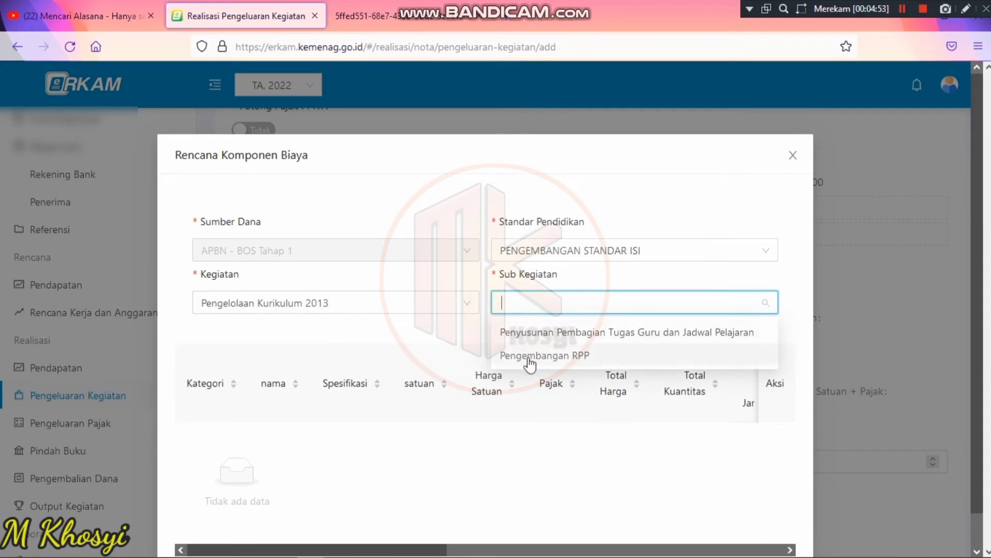
{"action": "left_click", "coordinate": [542, 334]}
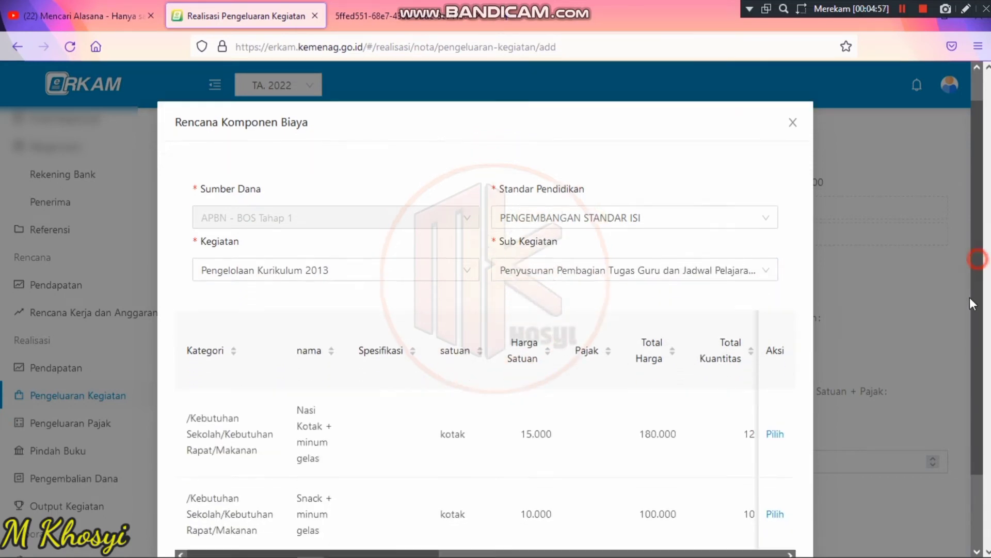
{"action": "left_click_drag", "start_coordinate": [977, 261], "coordinate": [970, 382]}
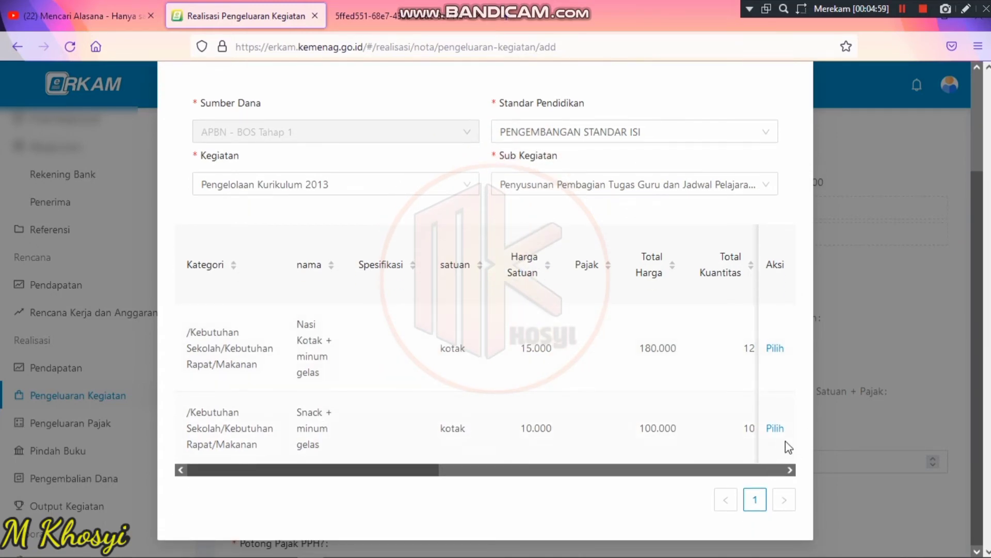
{"action": "left_click", "coordinate": [776, 430]}
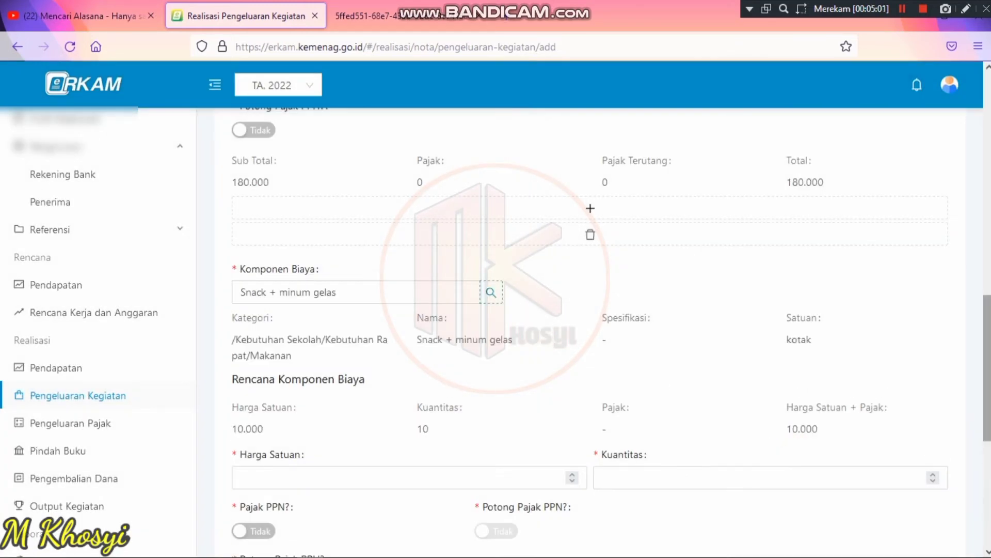
- Set the Snack + minum gelas component's Harga Satuan to 10000 and Kuantitas to 10
{"action": "scroll", "coordinate": [987, 362], "scroll_direction": "down", "scroll_amount": 3}
{"action": "left_click", "coordinate": [328, 337]}
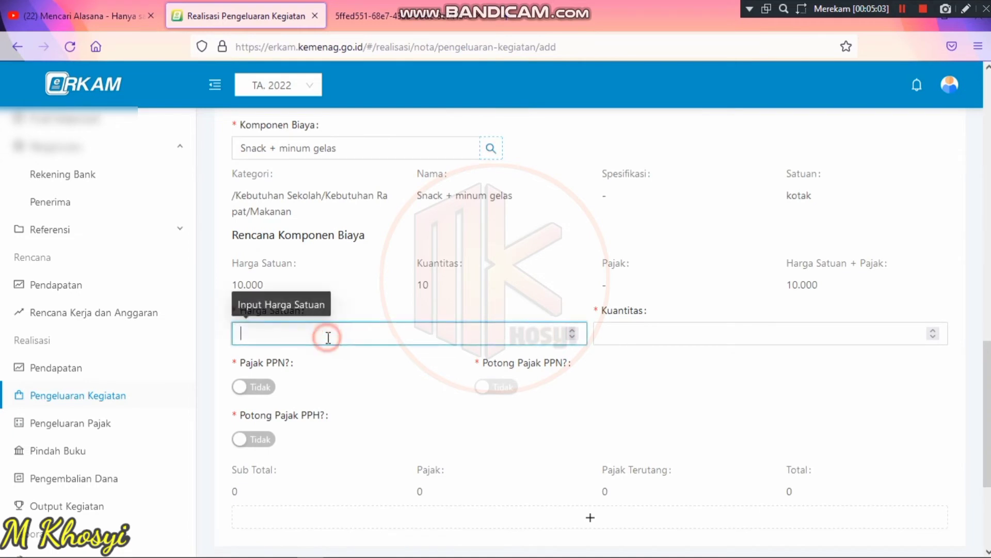
{"action": "type", "text": "10000"}
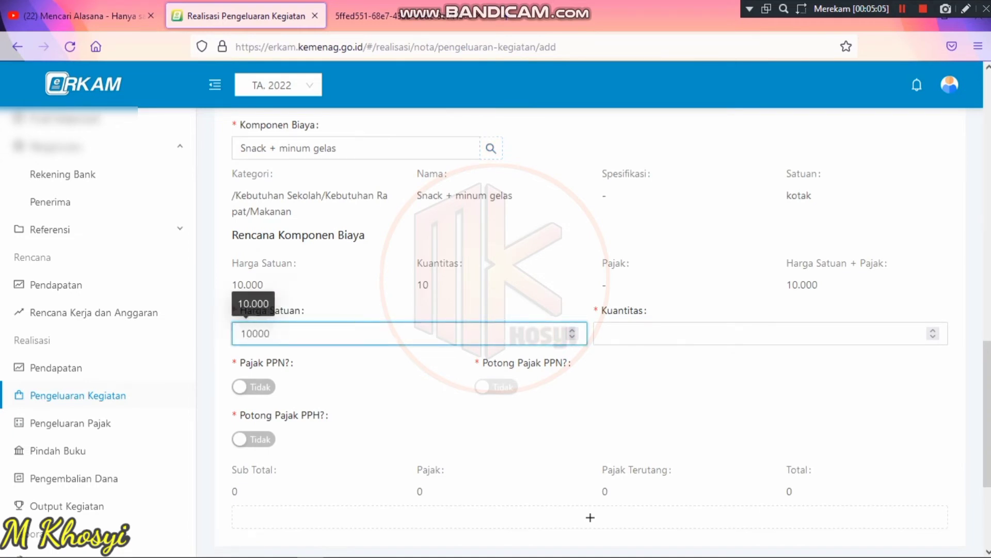
{"action": "left_click", "coordinate": [635, 336]}
{"action": "type", "text": "10"}
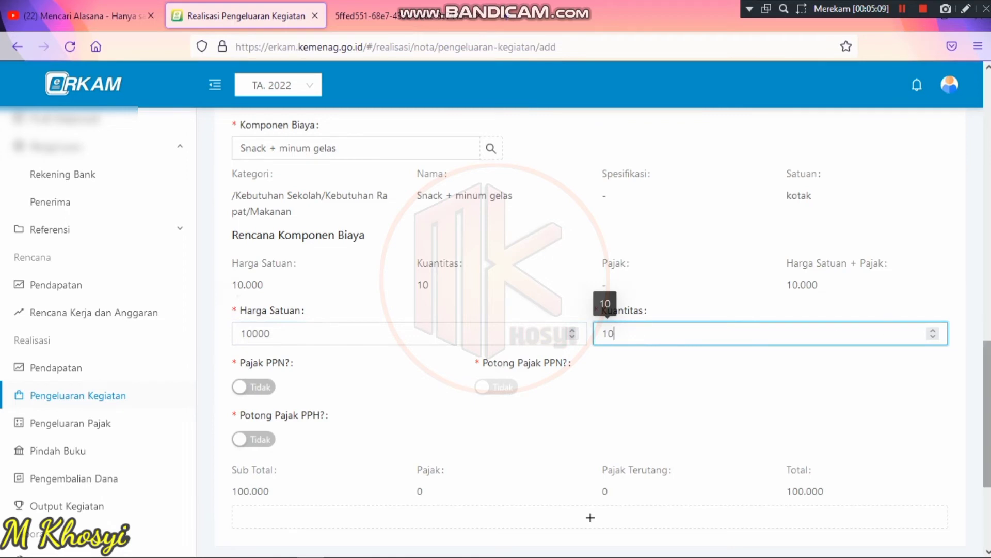
{"action": "scroll", "coordinate": [988, 412], "scroll_direction": "down", "scroll_amount": 3}
{"action": "scroll", "coordinate": [987, 412], "scroll_direction": "down", "scroll_amount": 1}
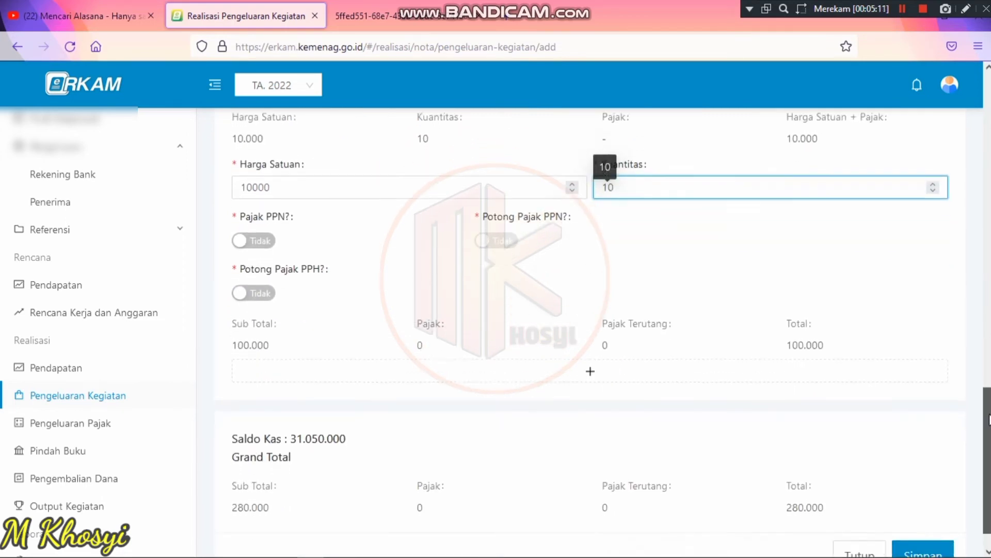
- Check the Snack + minum gelas component's quantities, Pajak PPN setting and totals, and save the expense note
{"action": "scroll", "coordinate": [709, 314], "scroll_direction": "up", "scroll_amount": 3}
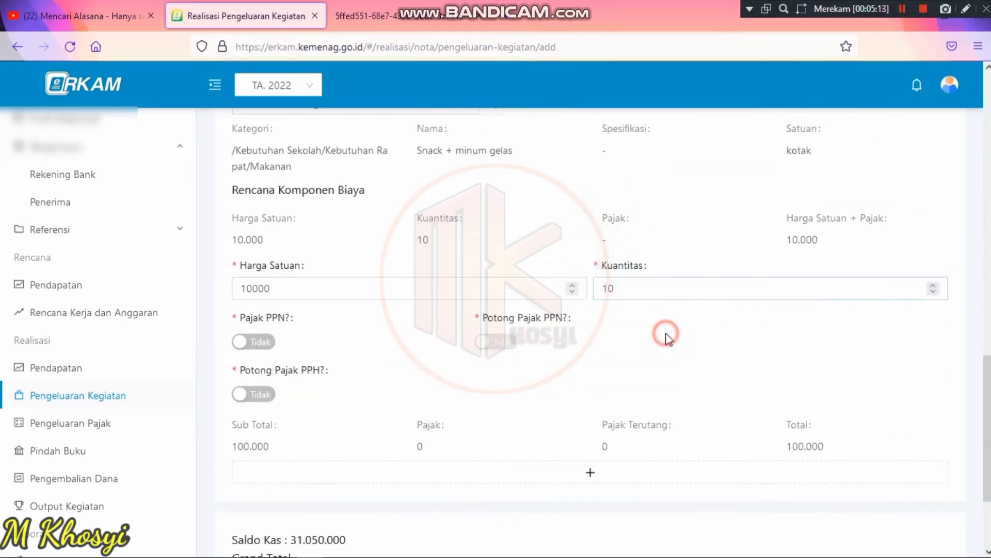
{"action": "left_click", "coordinate": [665, 336]}
{"action": "scroll", "coordinate": [988, 444], "scroll_direction": "down", "scroll_amount": 2}
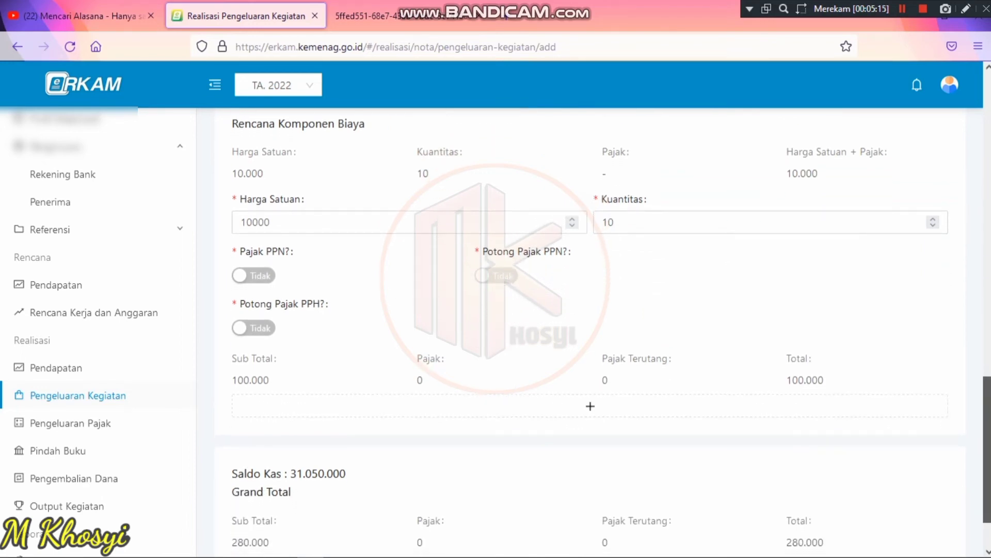
{"action": "scroll", "coordinate": [590, 331], "scroll_direction": "up", "scroll_amount": 1}
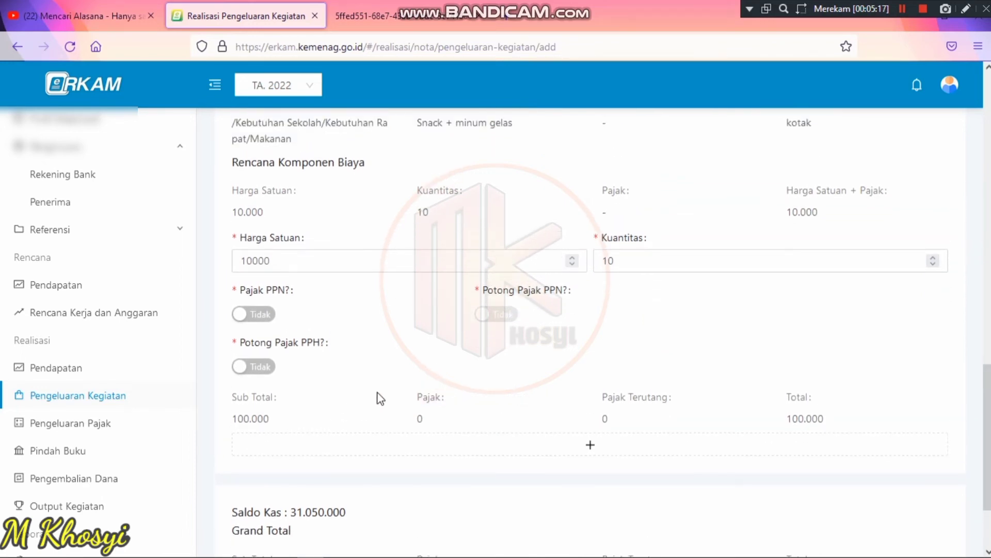
{"action": "double_click", "coordinate": [288, 417]}
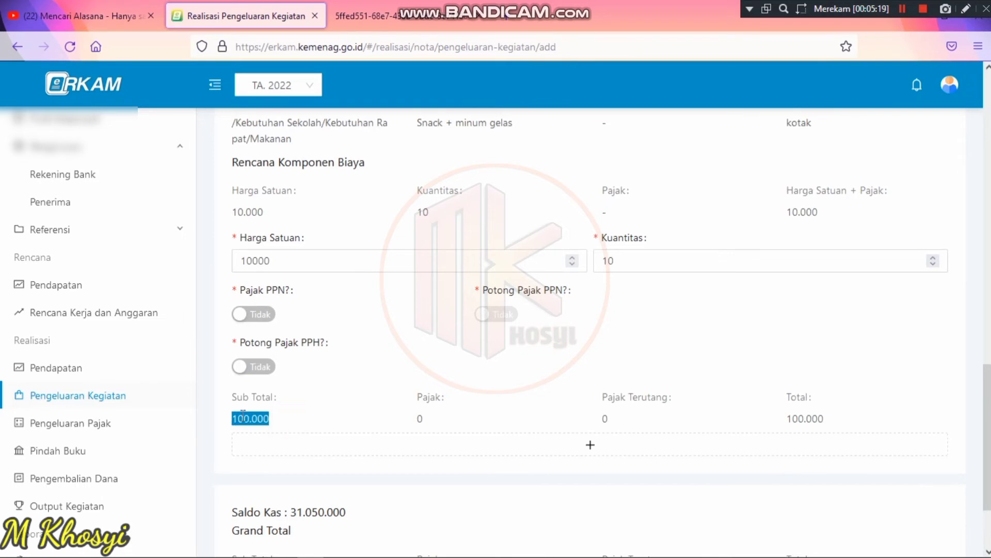
{"action": "left_click", "coordinate": [248, 315]}
{"action": "left_click", "coordinate": [249, 315]}
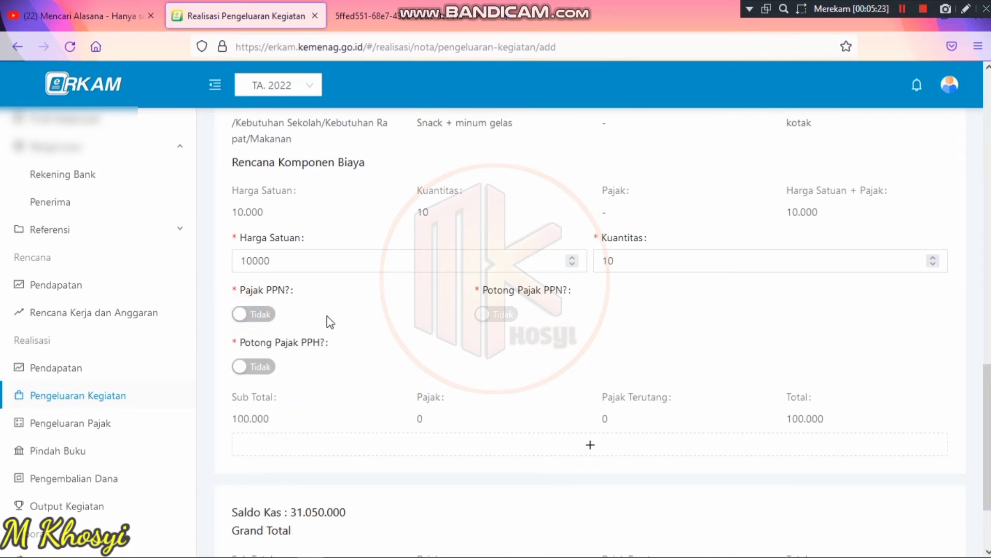
{"action": "scroll", "coordinate": [588, 310], "scroll_direction": "down", "scroll_amount": 2}
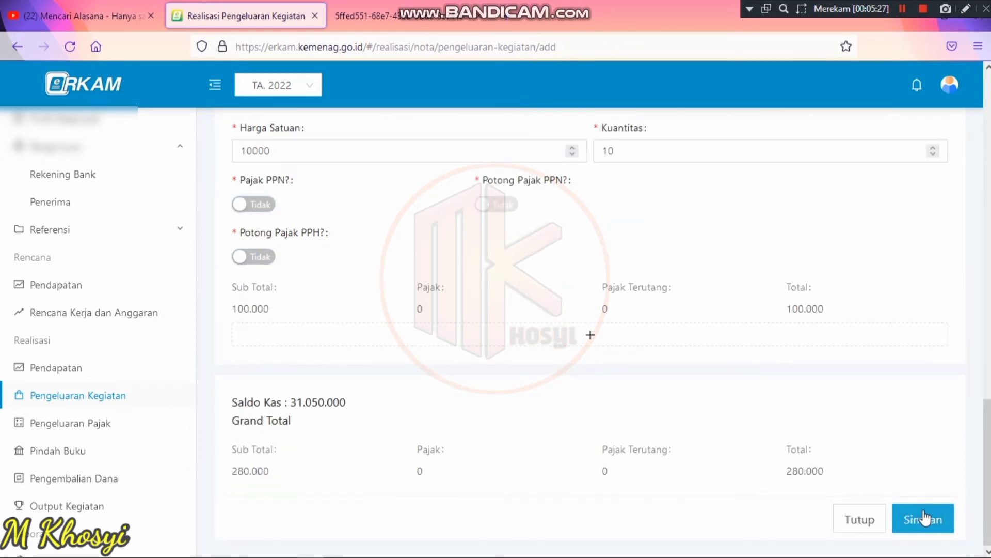
{"action": "left_click", "coordinate": [932, 527]}
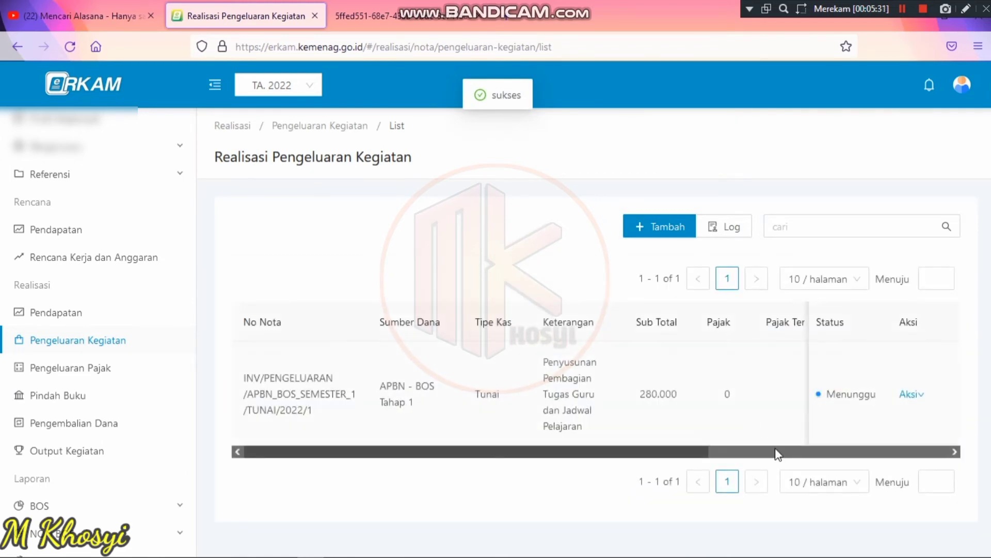
- Compare the saved note's Sub Total with the Penyusunan Pembagian Tugas Guru dan Jadwal Pelajaran amount in the budget PDF
{"action": "left_click", "coordinate": [801, 459]}
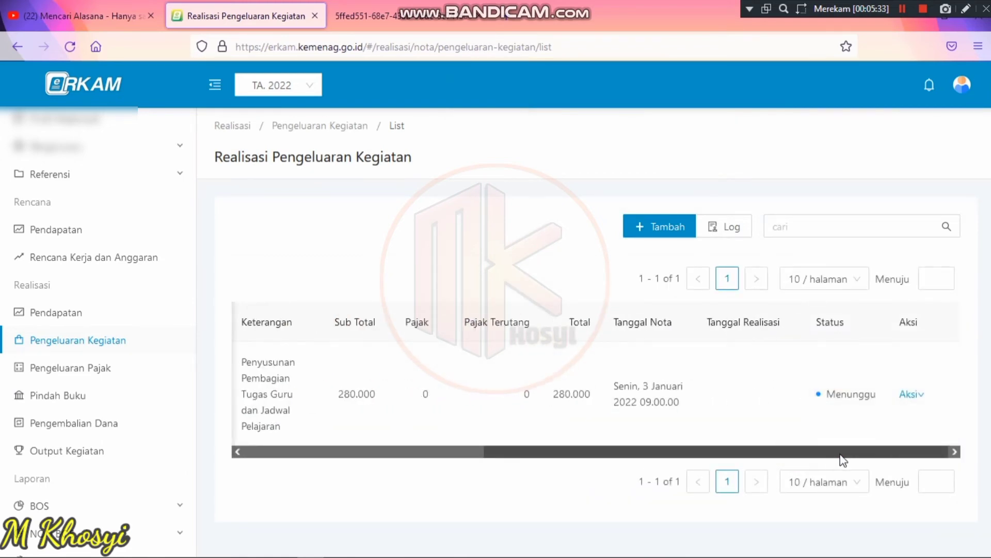
{"action": "left_click_drag", "start_coordinate": [356, 395], "coordinate": [344, 394]}
{"action": "left_click_drag", "start_coordinate": [686, 454], "coordinate": [476, 460]}
{"action": "left_click", "coordinate": [362, 16]}
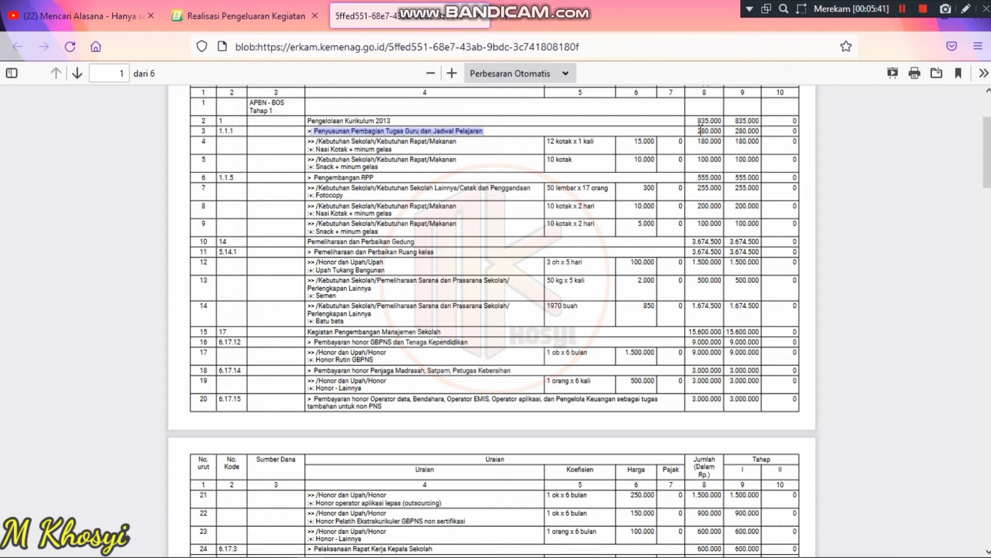
{"action": "double_click", "coordinate": [709, 132]}
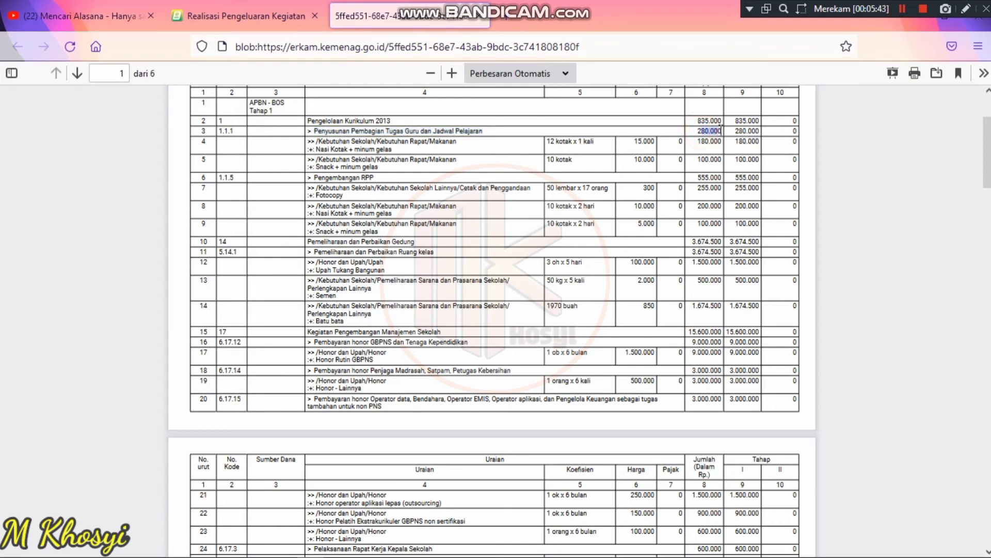
{"action": "left_click", "coordinate": [253, 13]}
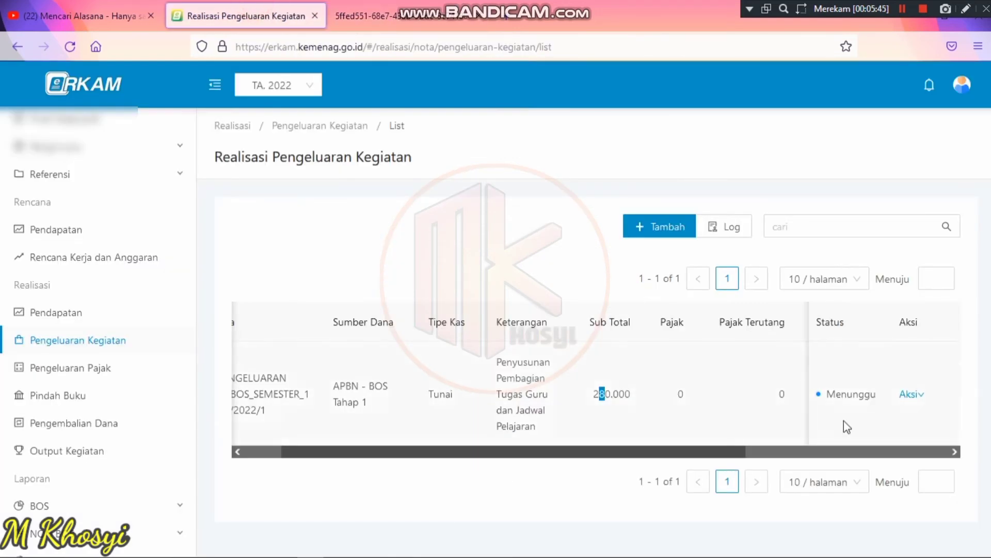
- Switch to the approver's session in Chrome and open the pending Pengeluaran Kegiatan note for Persetujuan from the approval notification
{"action": "left_click", "coordinate": [357, 548]}
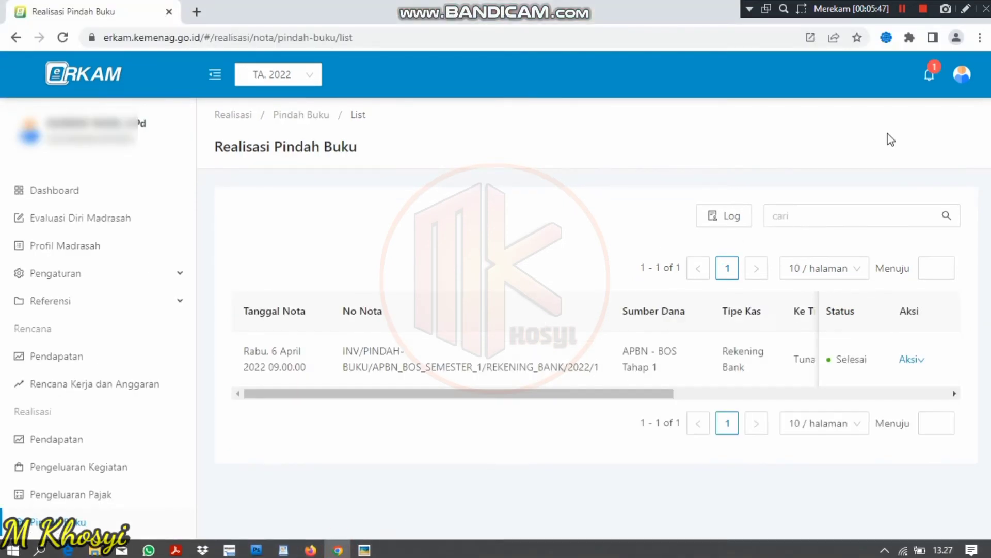
{"action": "left_click", "coordinate": [931, 72]}
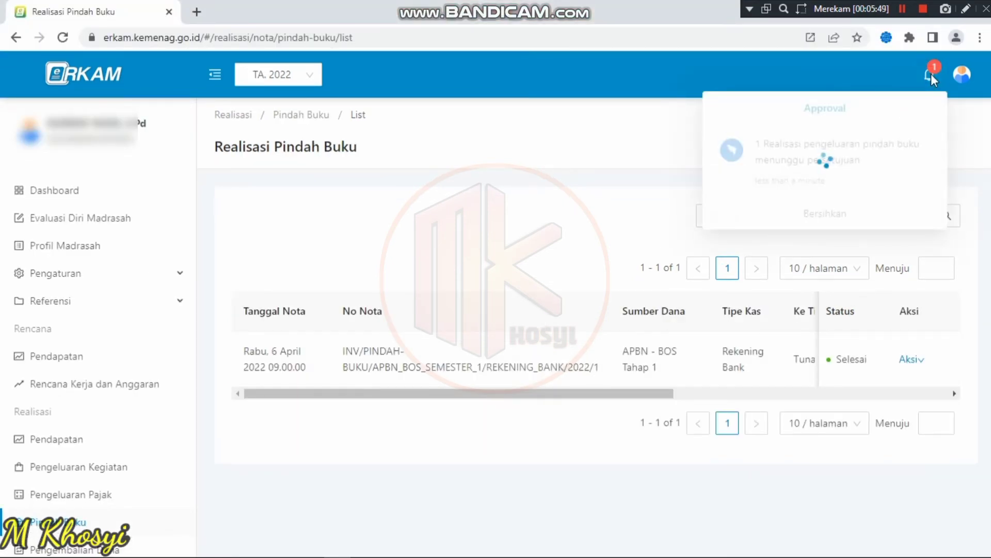
{"action": "left_click", "coordinate": [862, 156]}
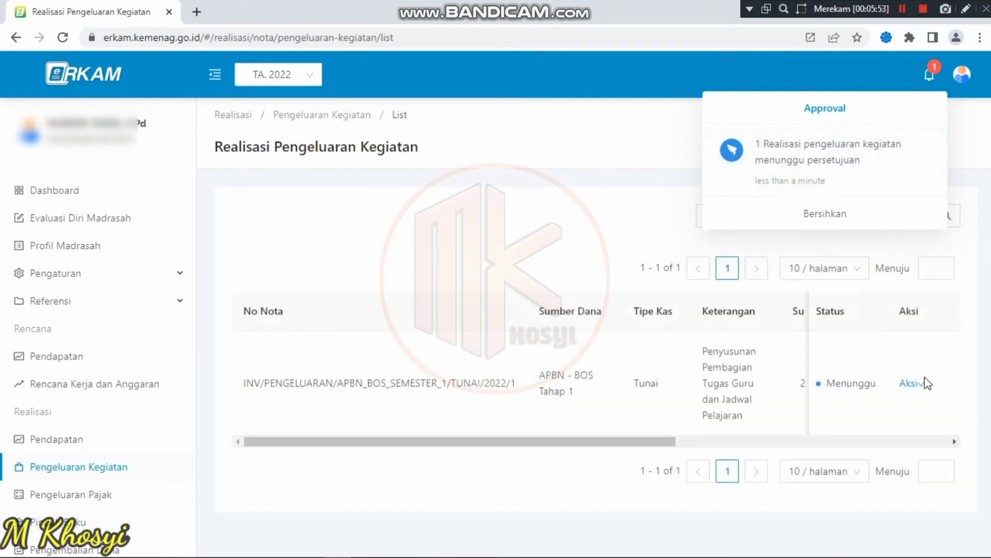
{"action": "left_click", "coordinate": [911, 384]}
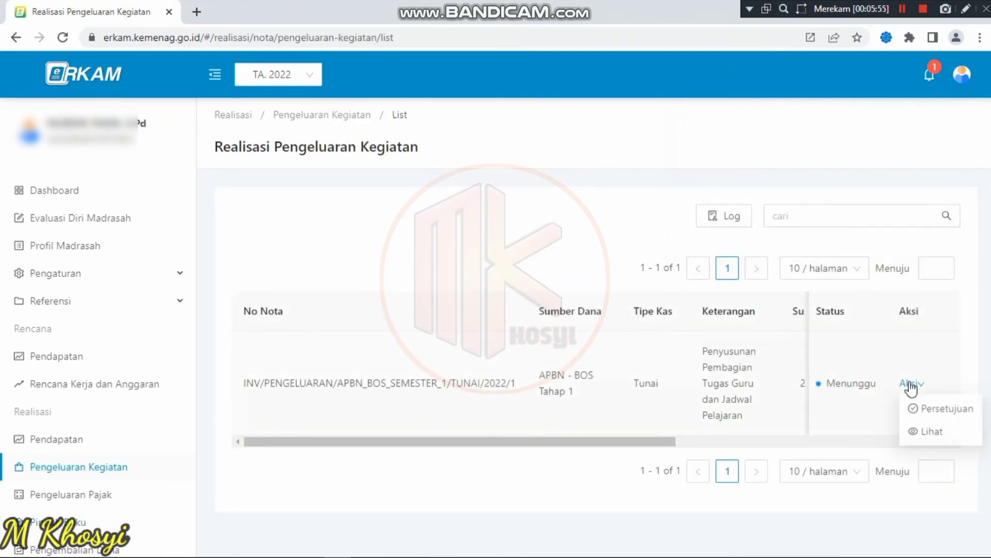
{"action": "left_click", "coordinate": [929, 409]}
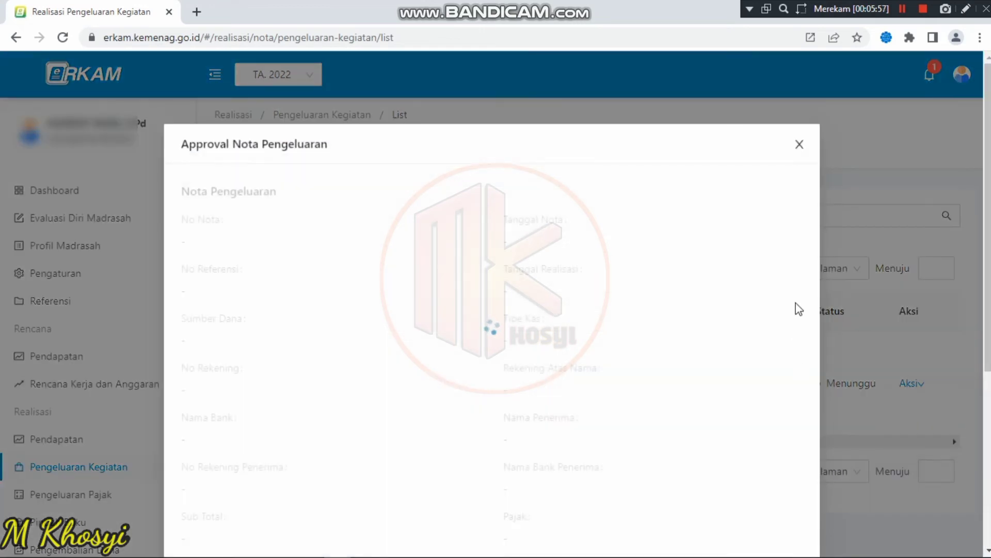
- Review the note's payment details and two cost components, and approve it as Disetujui
{"action": "scroll", "coordinate": [971, 324], "scroll_direction": "down", "scroll_amount": 5}
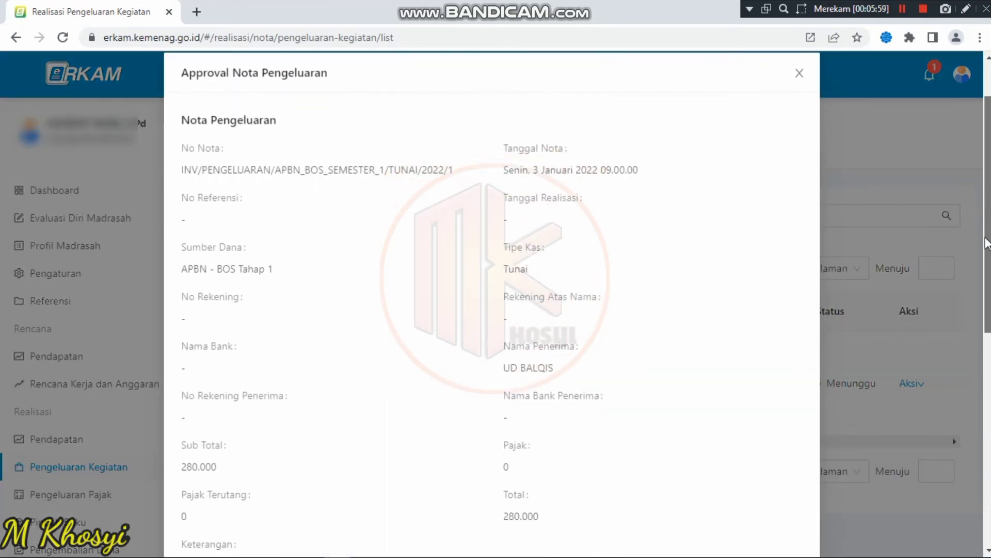
{"action": "scroll", "coordinate": [971, 325], "scroll_direction": "down", "scroll_amount": 4}
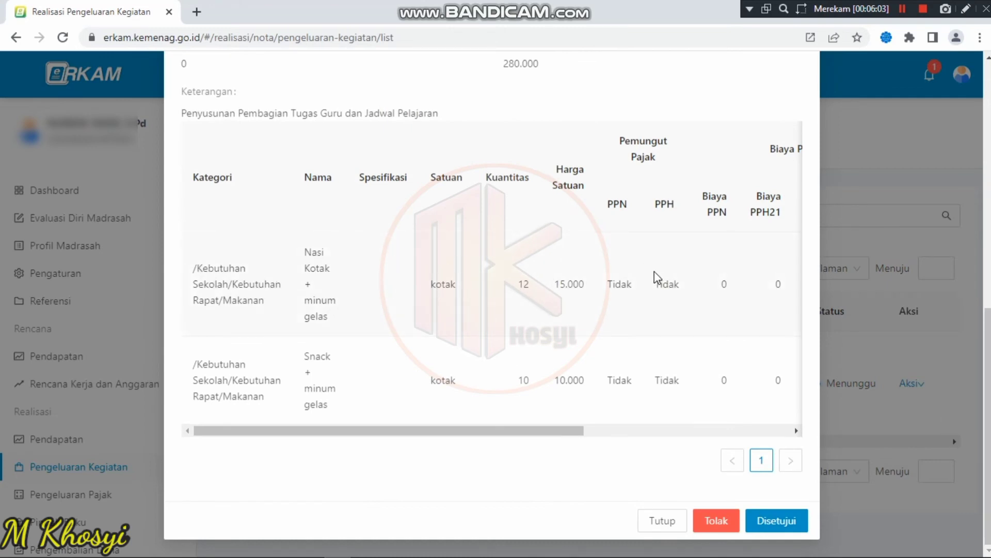
{"action": "scroll", "coordinate": [987, 341], "scroll_direction": "up", "scroll_amount": 6}
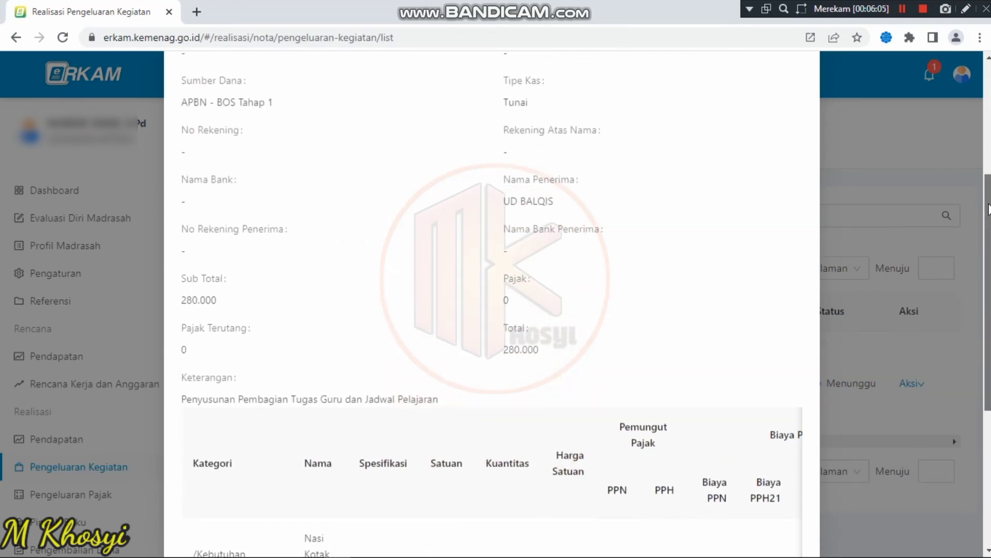
{"action": "scroll", "coordinate": [955, 442], "scroll_direction": "down", "scroll_amount": 6}
{"action": "left_click", "coordinate": [786, 522]}
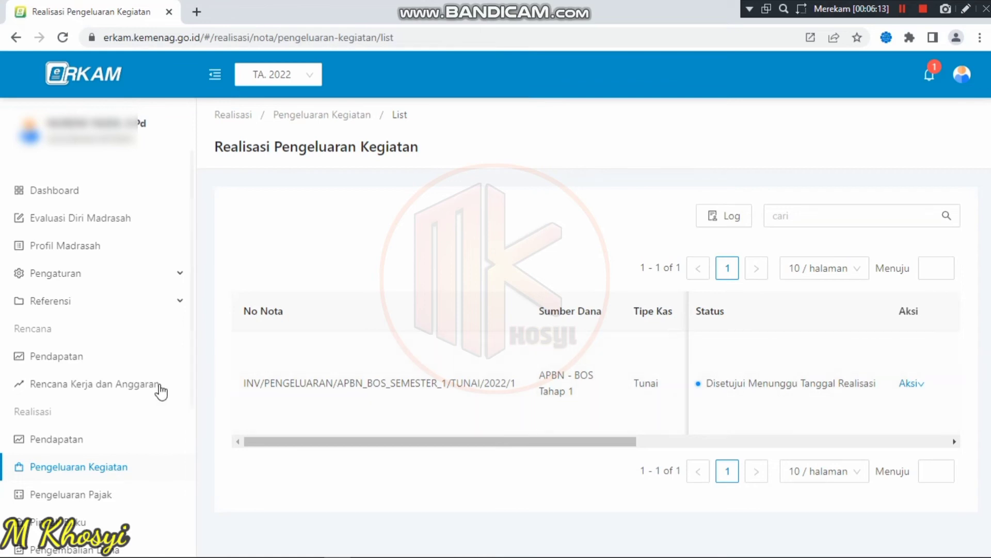
- Reopen the approved note's Persetujuan details, look through them and close them without changes
{"action": "mouse_move", "coordinate": [918, 388]}
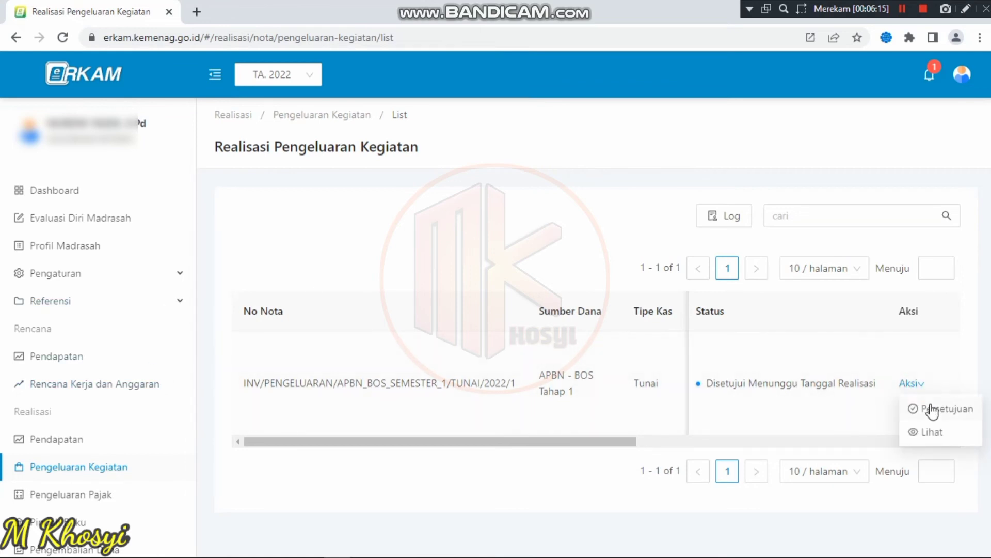
{"action": "left_click", "coordinate": [928, 409]}
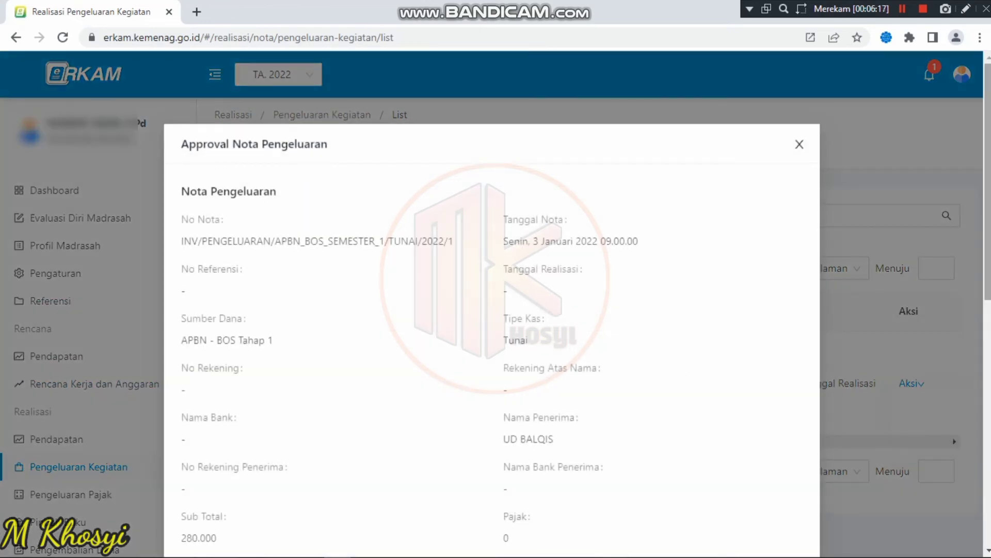
{"action": "scroll", "coordinate": [629, 355], "scroll_direction": "down", "scroll_amount": 3}
{"action": "scroll", "coordinate": [395, 229], "scroll_direction": "up", "scroll_amount": 2}
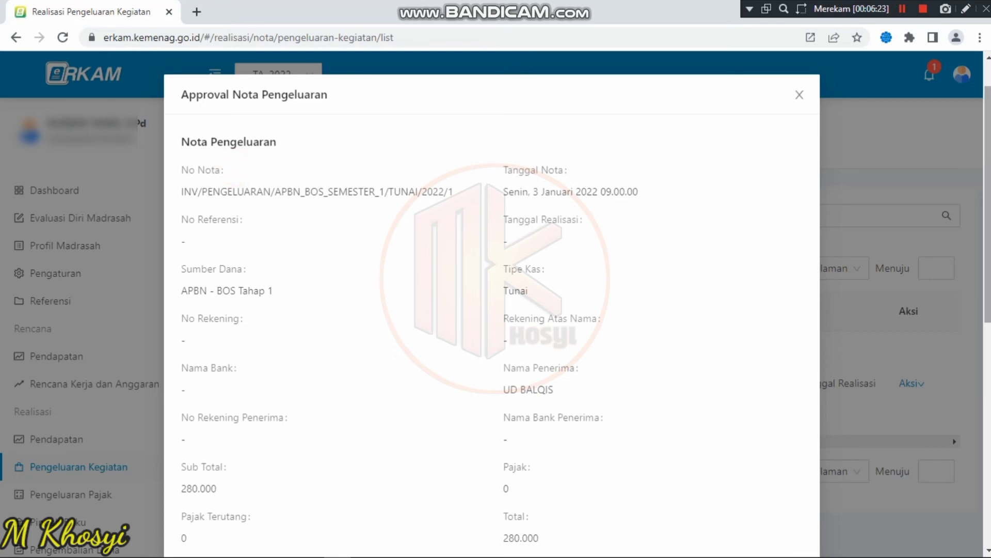
{"action": "mouse_move", "coordinate": [988, 160]}
{"action": "left_mouse_down"}
{"action": "mouse_move", "coordinate": [989, 357]}
{"action": "mouse_move", "coordinate": [988, 171]}
{"action": "left_mouse_up"}
{"action": "left_click", "coordinate": [799, 81]}
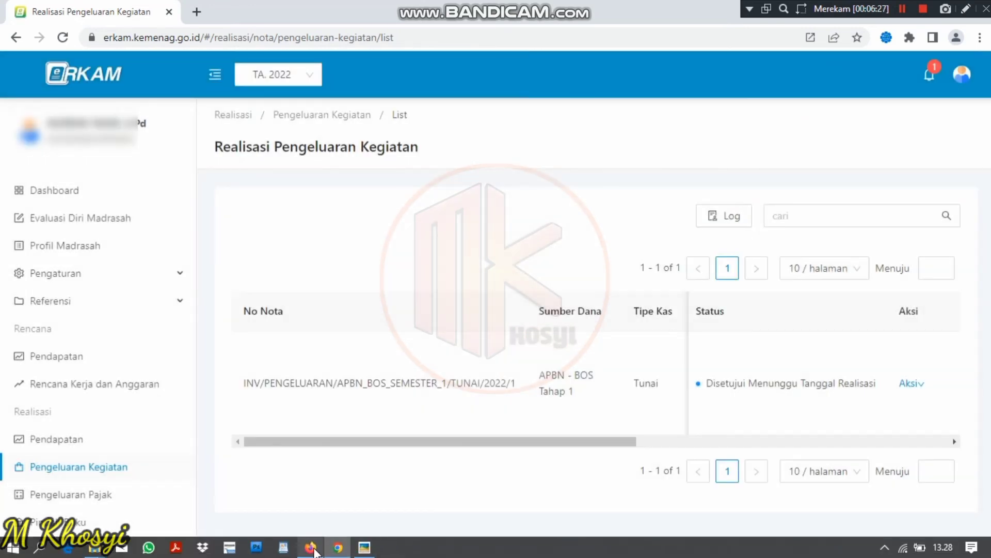
- Switch back to Firefox and open the Tanggal Realisasi form for the approved expense note
{"action": "left_click", "coordinate": [310, 553]}
{"action": "left_click", "coordinate": [905, 395]}
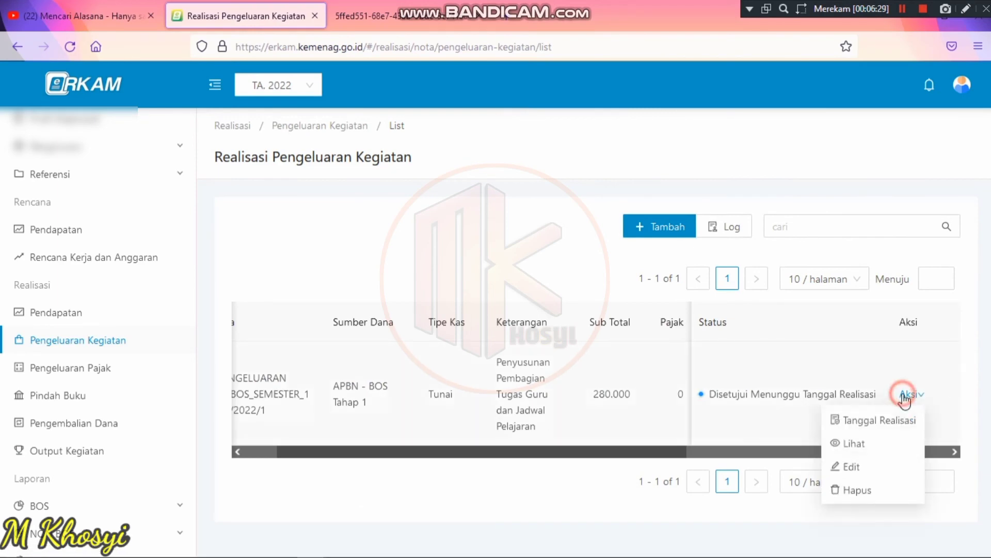
{"action": "left_click", "coordinate": [872, 427]}
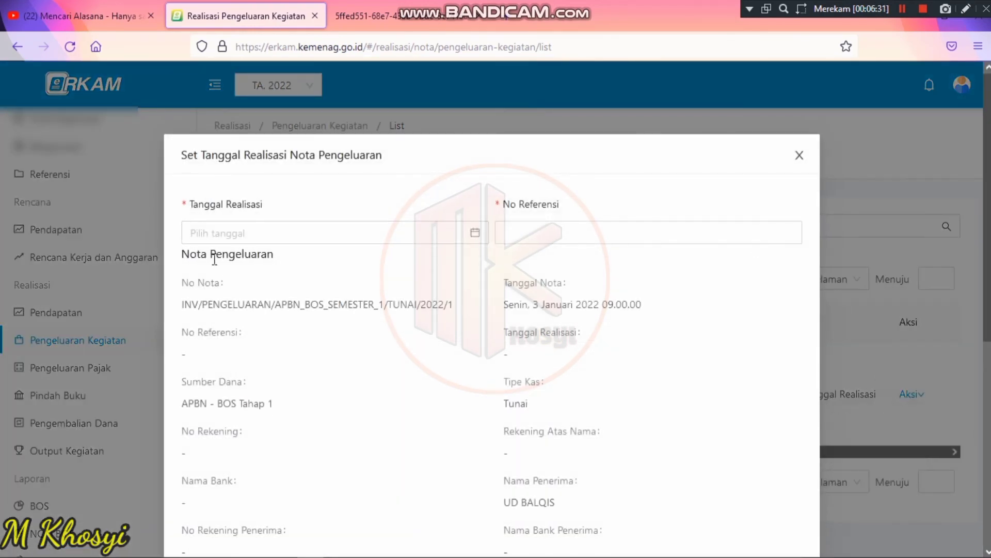
{"action": "left_click", "coordinate": [219, 236]}
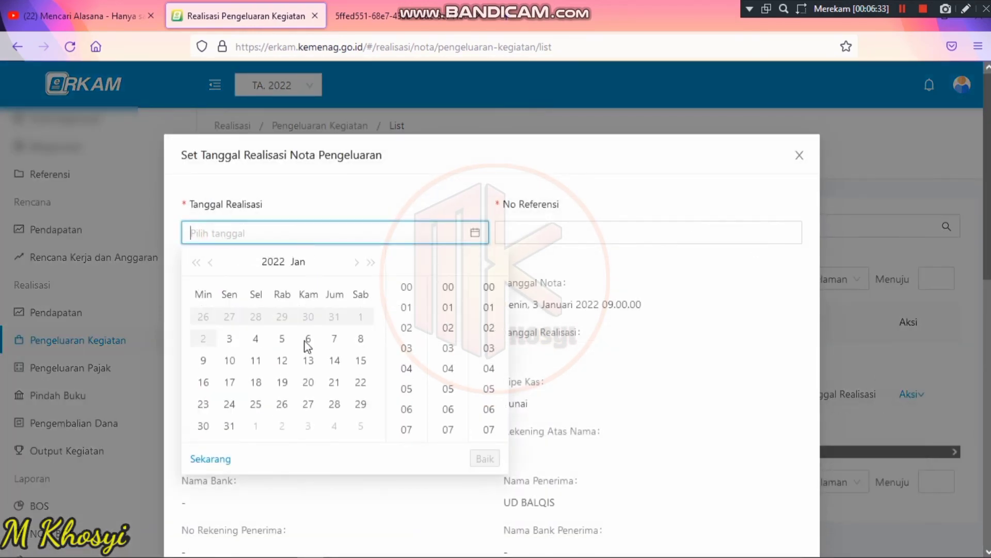
{"action": "left_click", "coordinate": [355, 263]}
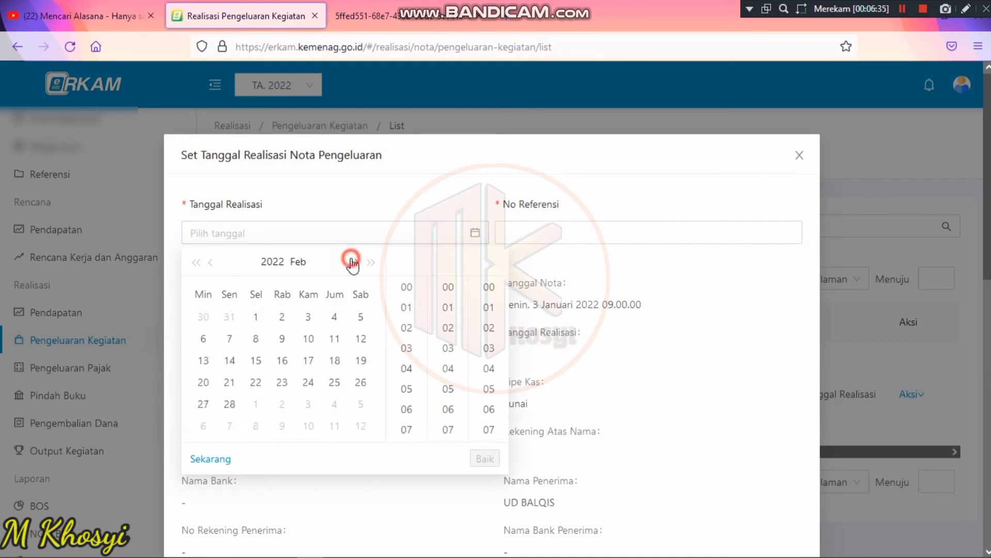
{"action": "left_click", "coordinate": [354, 263]}
{"action": "left_click", "coordinate": [353, 262]}
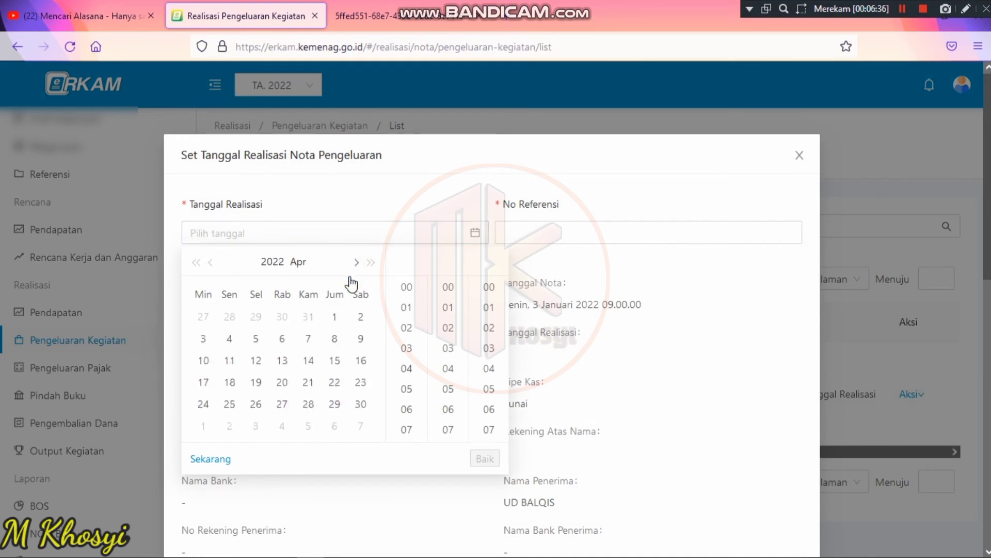
{"action": "left_click", "coordinate": [309, 339]}
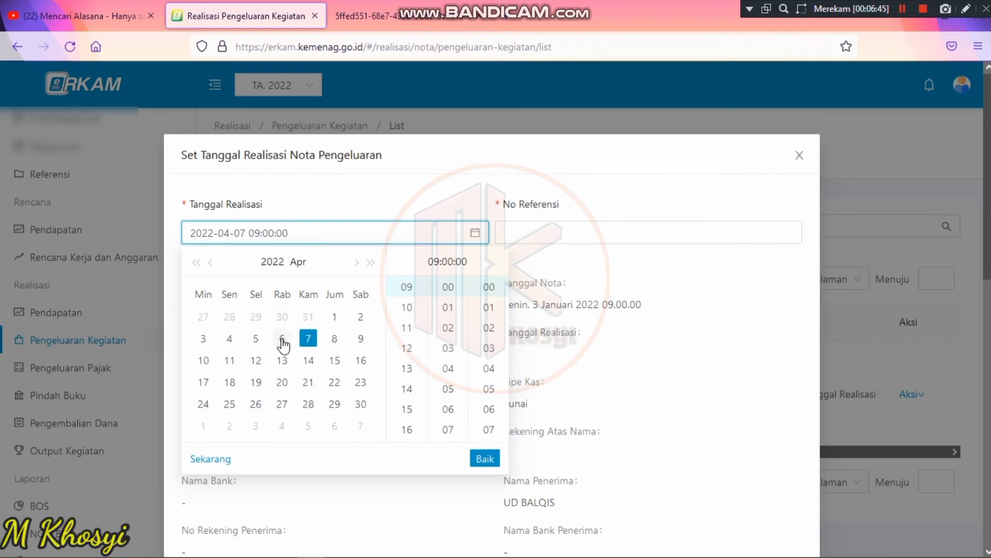
{"action": "left_click_drag", "start_coordinate": [420, 346], "coordinate": [424, 321]}
{"action": "left_click", "coordinate": [401, 375]}
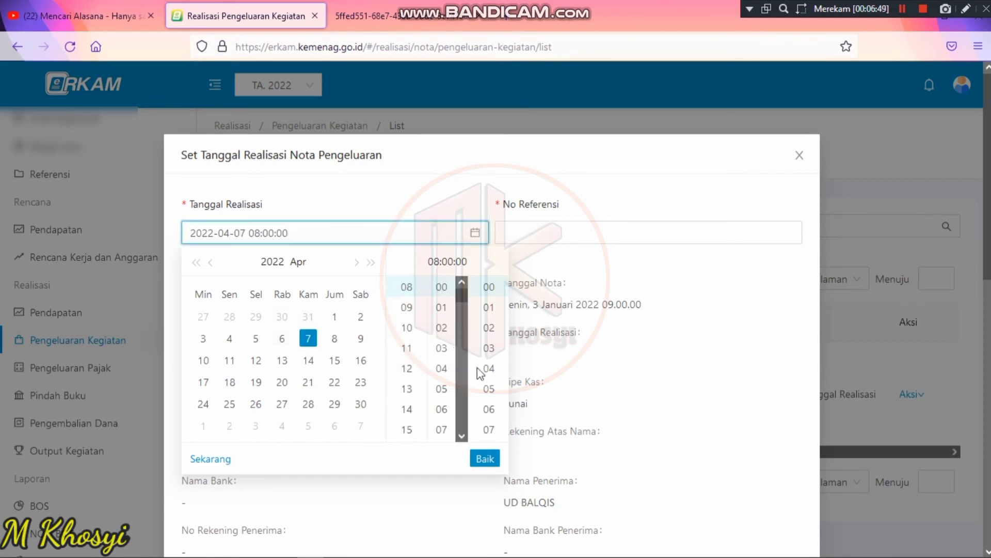
{"action": "left_click", "coordinate": [488, 460]}
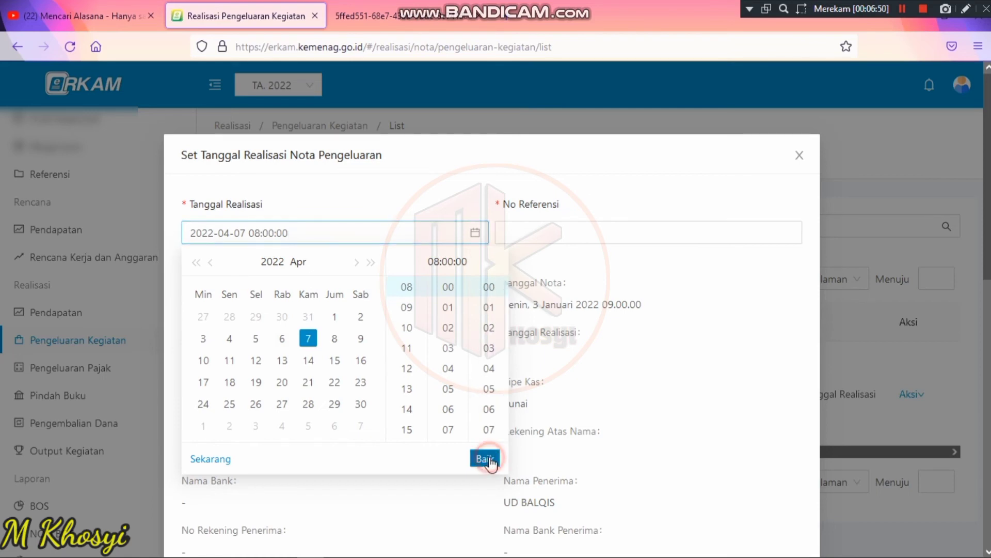
- Enter 003/BOS/MI.DA/IV/2022 as the note's No Referensi
{"action": "left_click", "coordinate": [542, 240]}
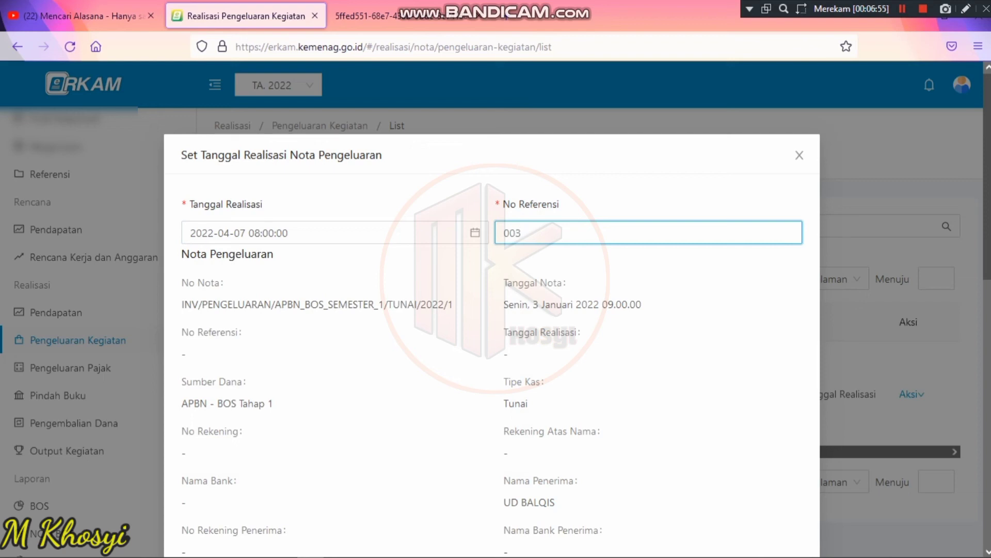
{"action": "type", "text": "003/mi"}
{"action": "key", "text": "BackSpace"}
{"action": "key", "text": "BackSpace"}
{"action": "key", "text": "Caps_Lock"}
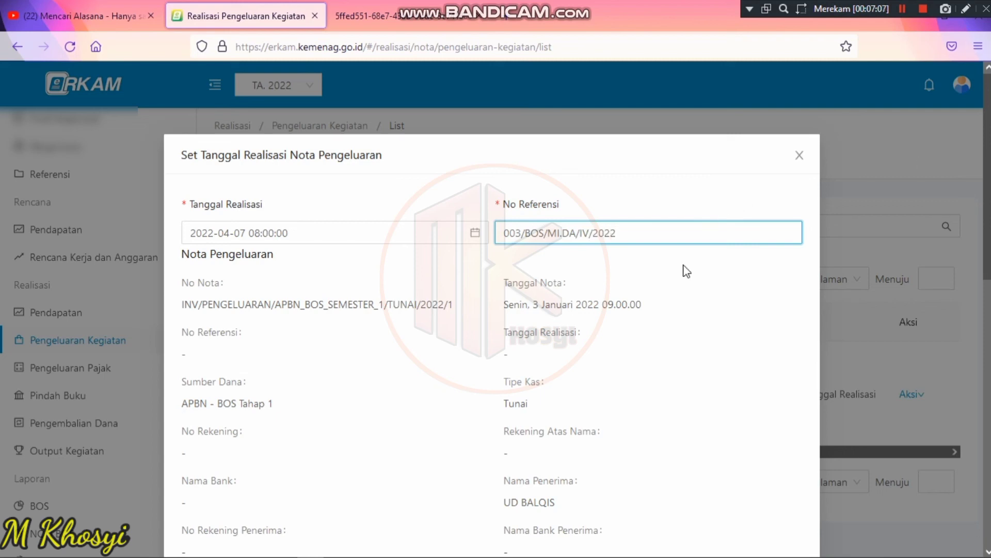
{"action": "scroll", "coordinate": [964, 386], "scroll_direction": "down", "scroll_amount": 6}
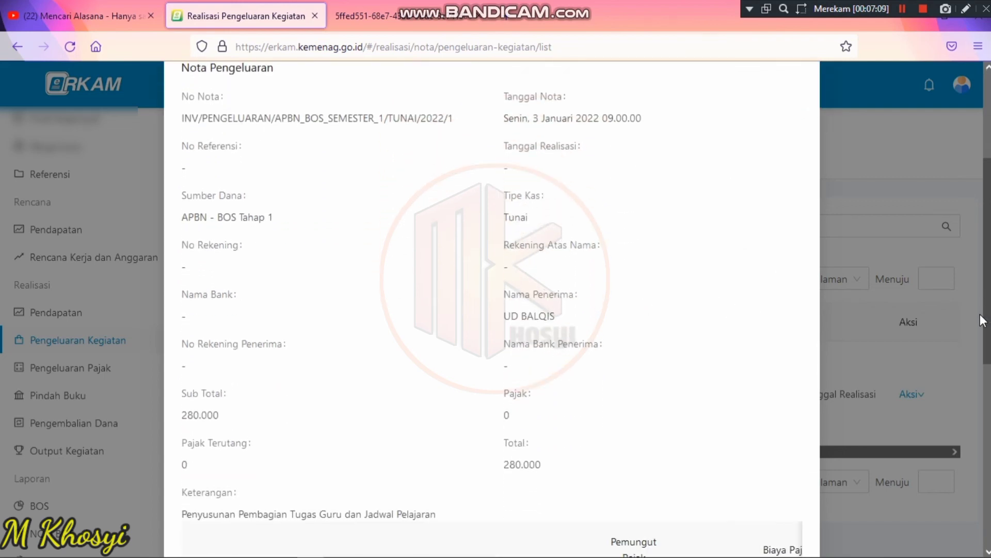
- Save the note's realization details and look across its row in the Pengeluaran Kegiatan list, including the note and realization dates
{"action": "scroll", "coordinate": [859, 389], "scroll_direction": "down", "scroll_amount": 5}
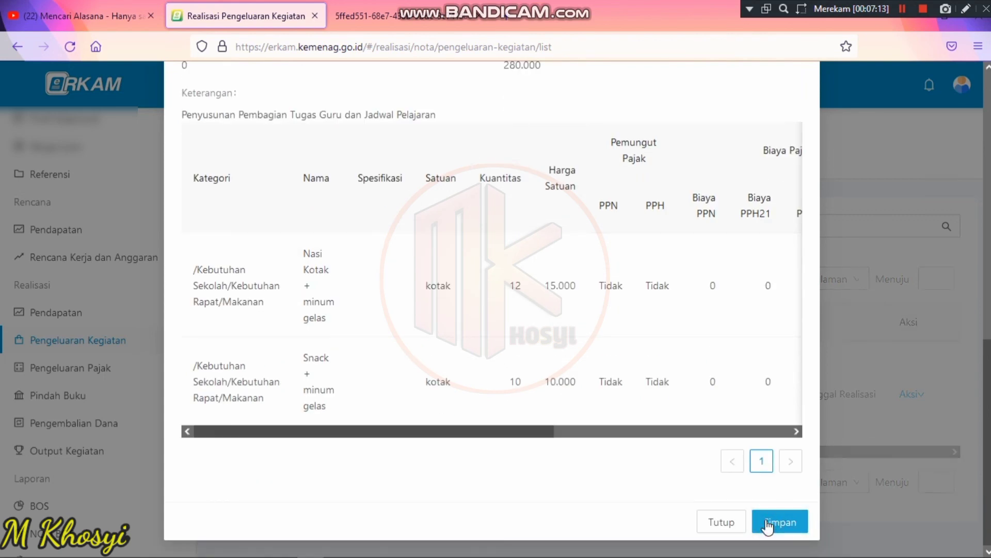
{"action": "left_click", "coordinate": [768, 521]}
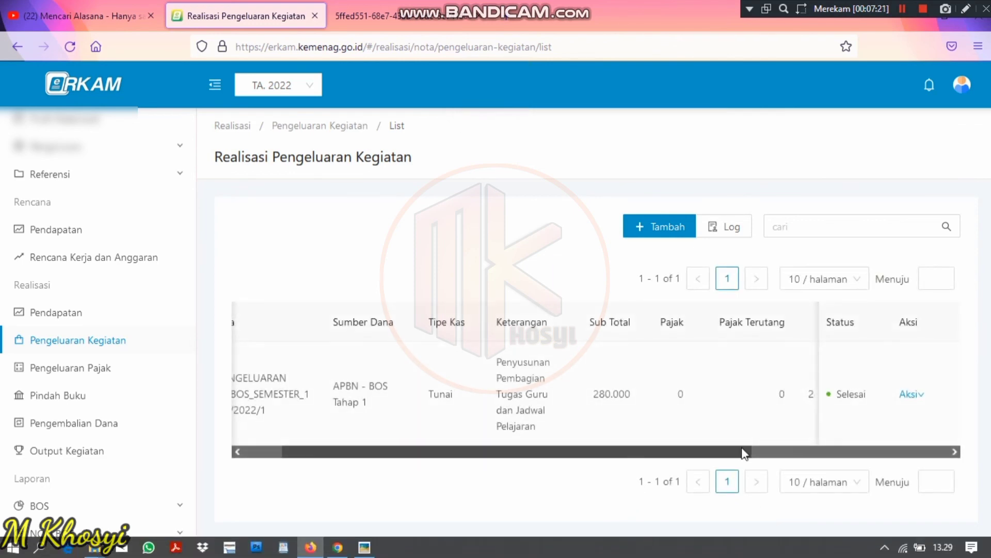
{"action": "left_click", "coordinate": [836, 452]}
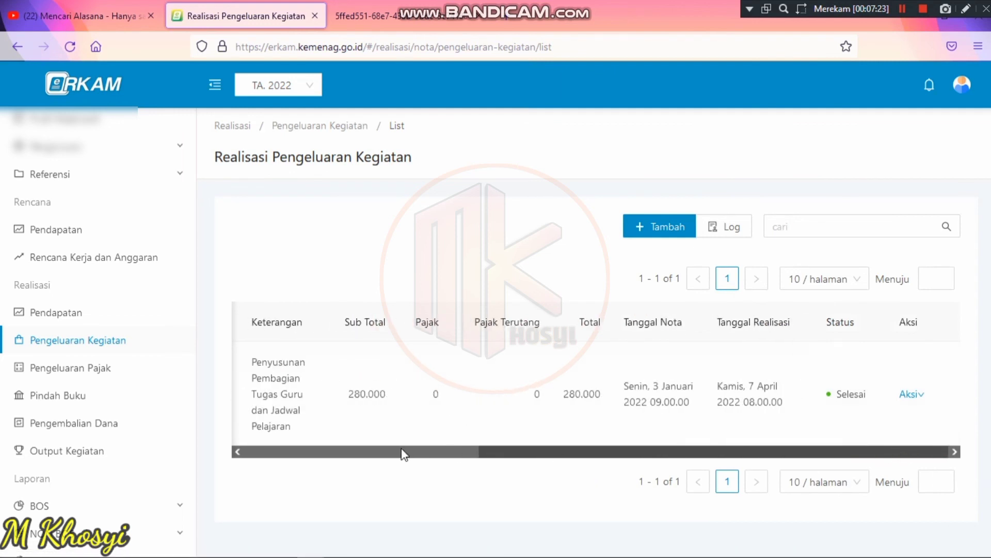
{"action": "left_click_drag", "start_coordinate": [533, 456], "coordinate": [277, 452]}
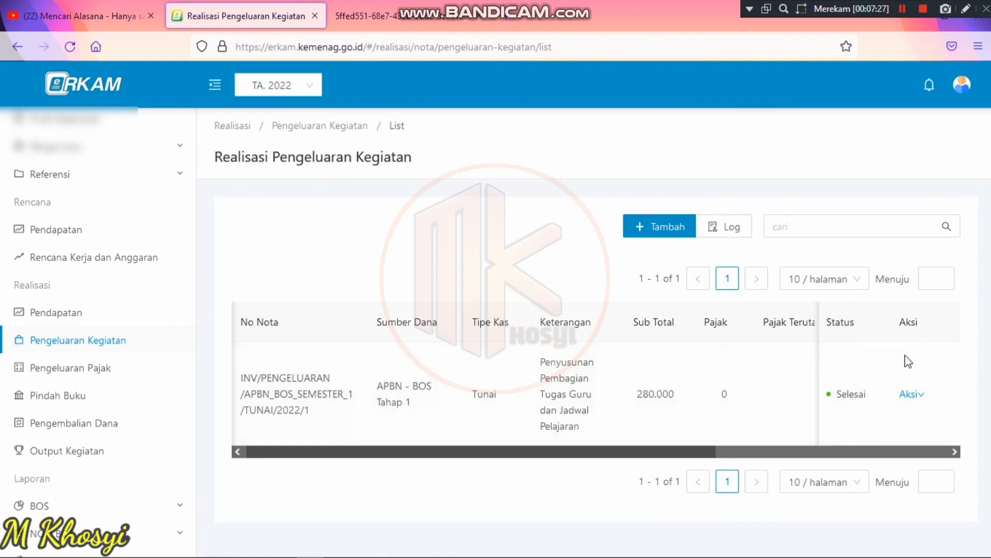
- Open Realisasi Pendapatan and examine the Rekap Saldo summary and the income note list
{"action": "left_click", "coordinate": [54, 313]}
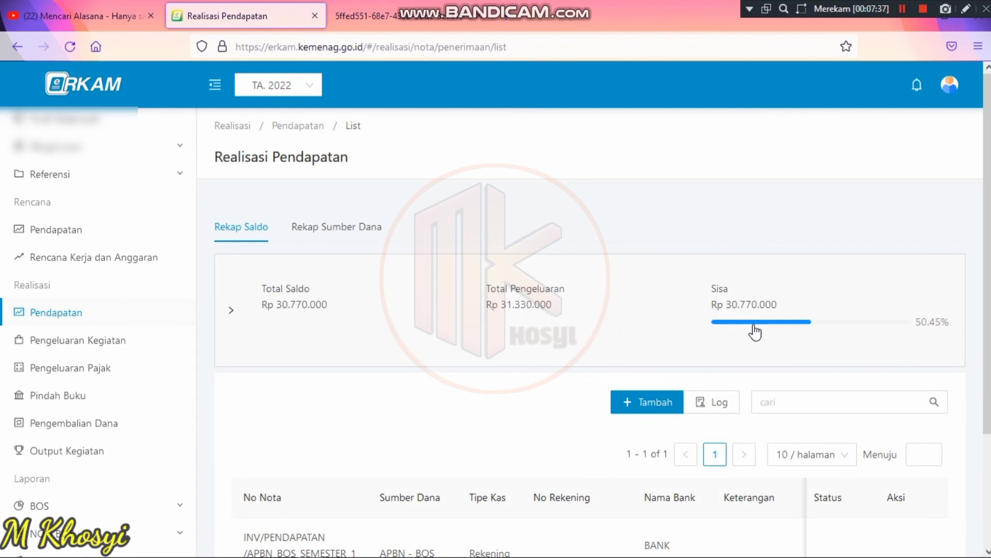
{"action": "scroll", "coordinate": [962, 319], "scroll_direction": "down", "scroll_amount": 2}
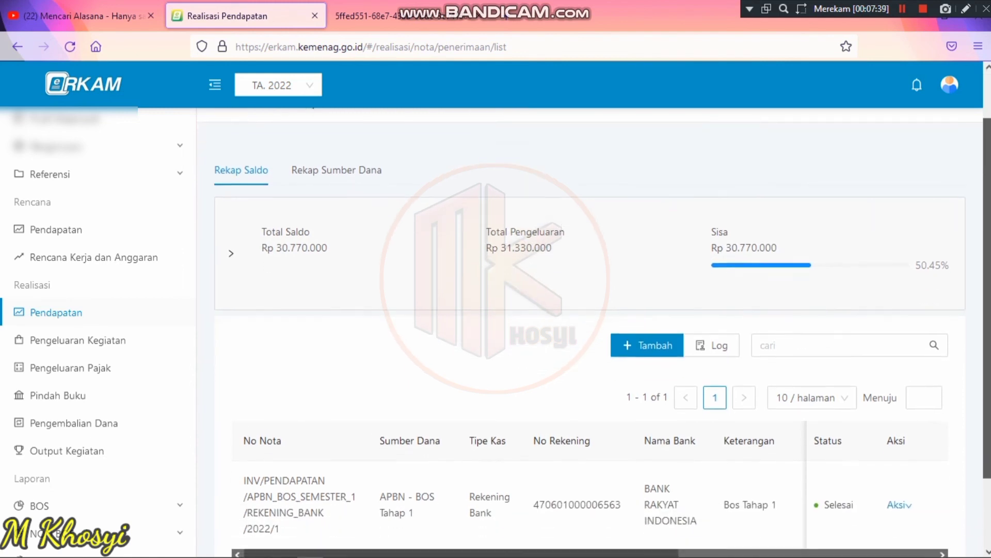
{"action": "scroll", "coordinate": [594, 315], "scroll_direction": "down", "scroll_amount": 2}
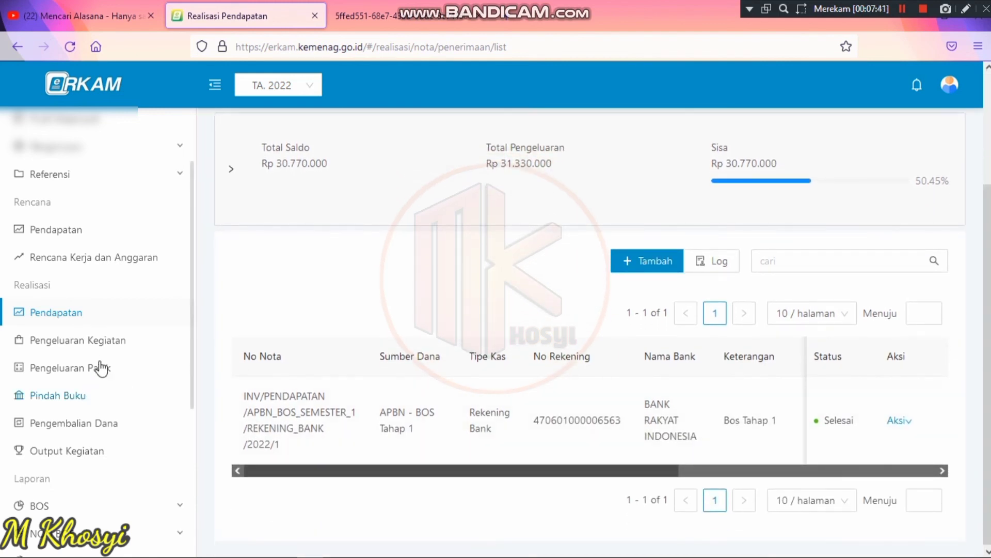
- Return to the Pengeluaran Kegiatan list, look across the note's columns, and view the blank new-expense form before going back to the list
{"action": "left_click", "coordinate": [93, 339]}
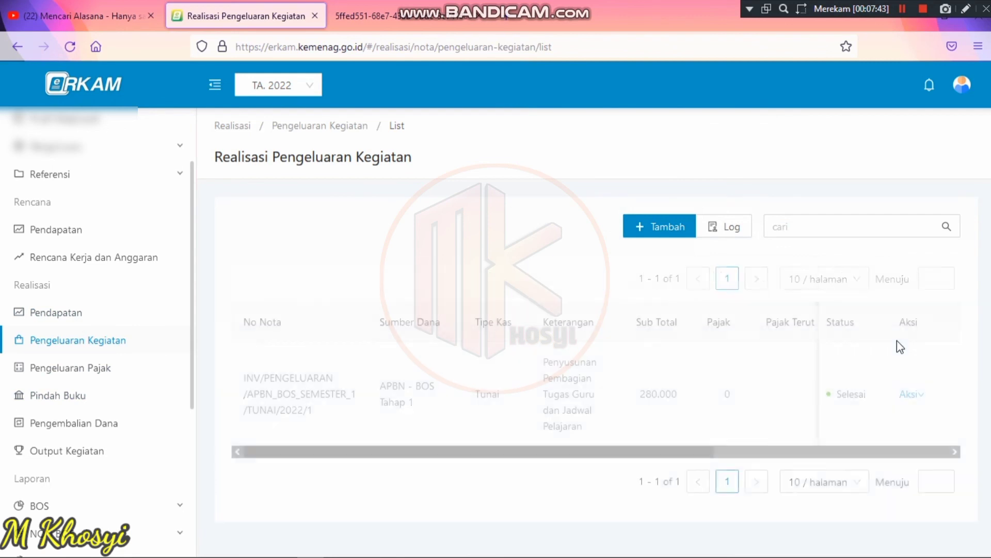
{"action": "left_click", "coordinate": [785, 452]}
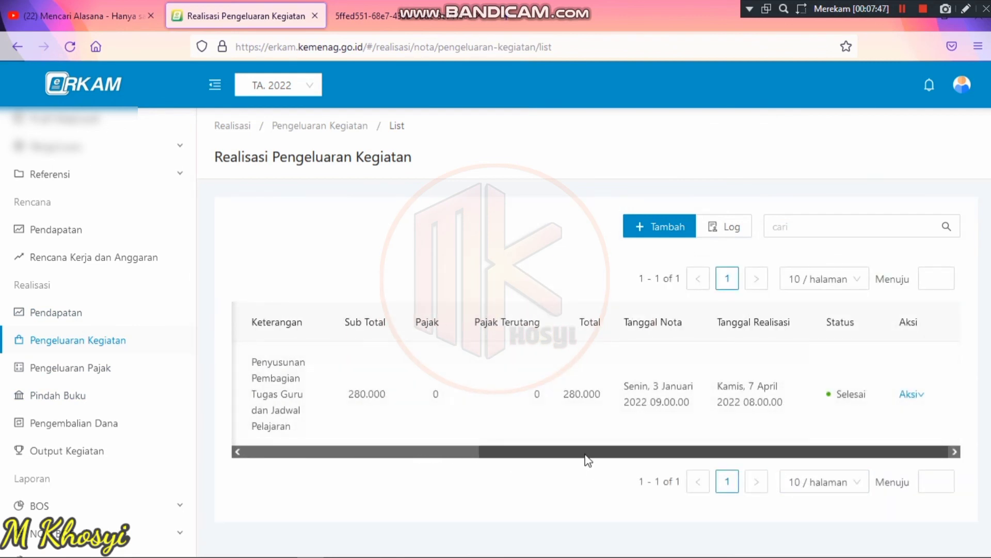
{"action": "left_click_drag", "start_coordinate": [588, 453], "coordinate": [343, 458]}
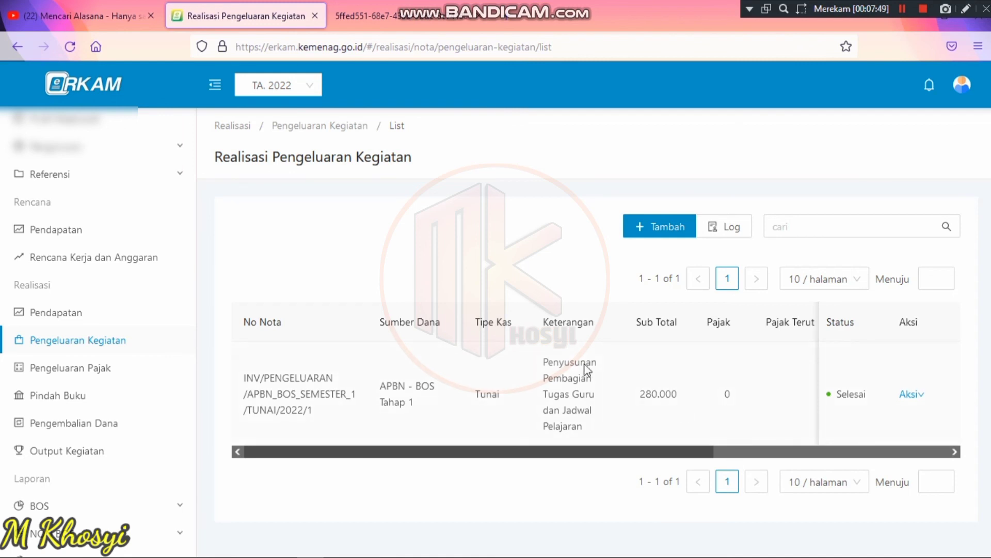
{"action": "left_click", "coordinate": [650, 226]}
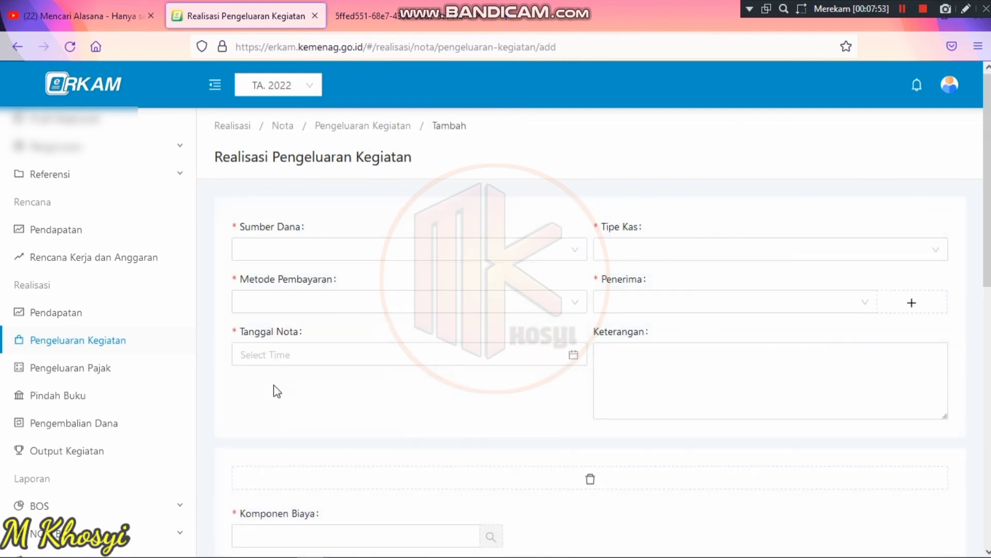
{"action": "left_click", "coordinate": [45, 343]}
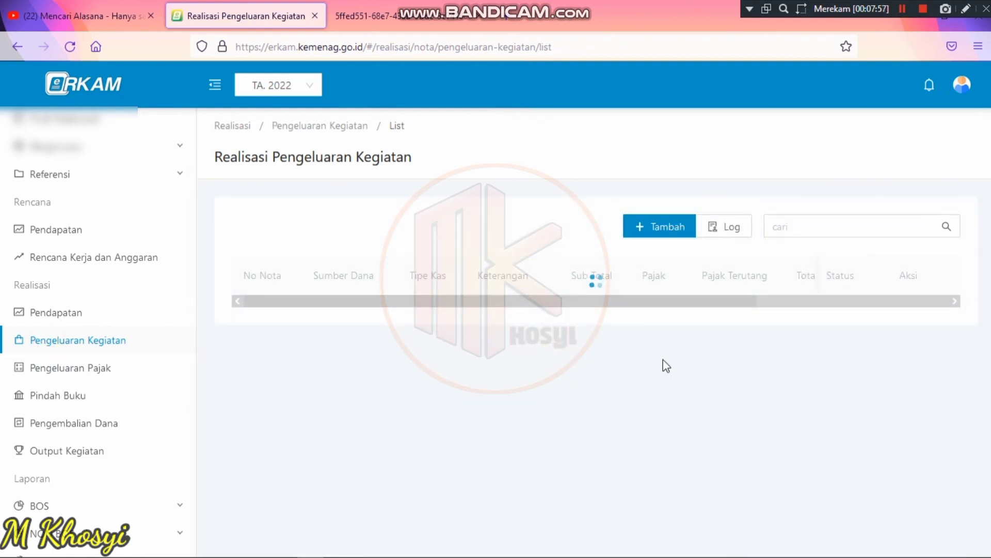
- Examine the BOS Tahap 1 activities and costs in the budget plan PDF
{"action": "left_click", "coordinate": [364, 16]}
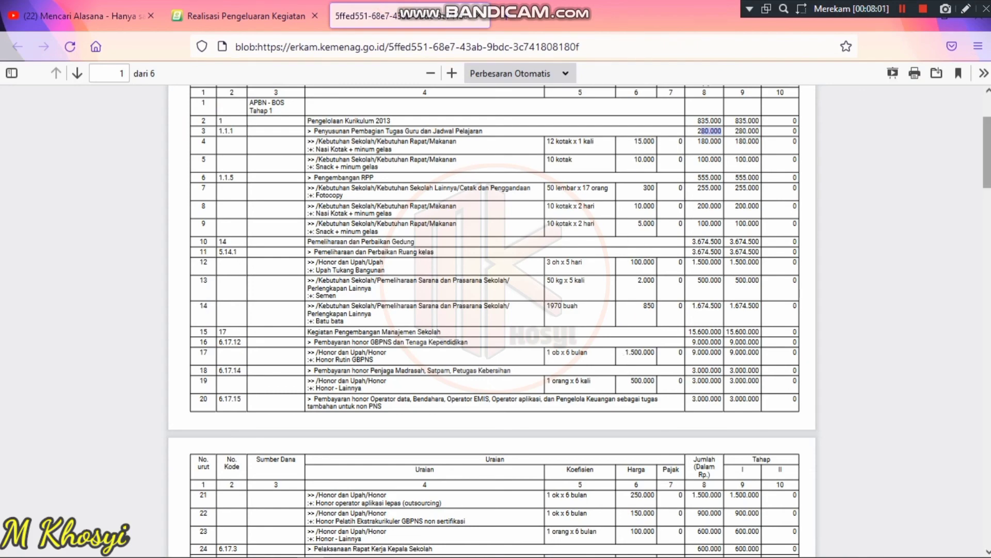
{"action": "scroll", "coordinate": [658, 385], "scroll_direction": "up", "scroll_amount": 3}
{"action": "scroll", "coordinate": [493, 320], "scroll_direction": "down", "scroll_amount": 6}
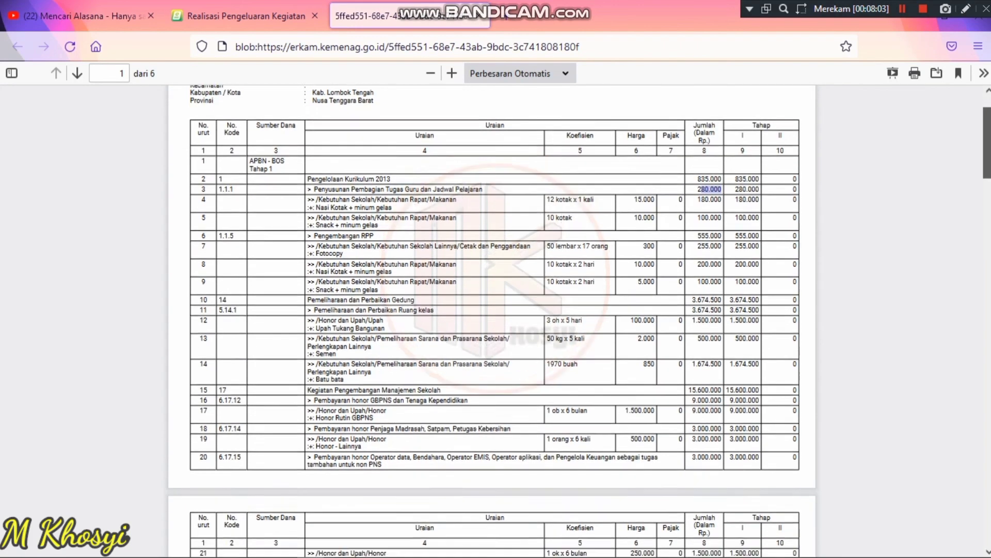